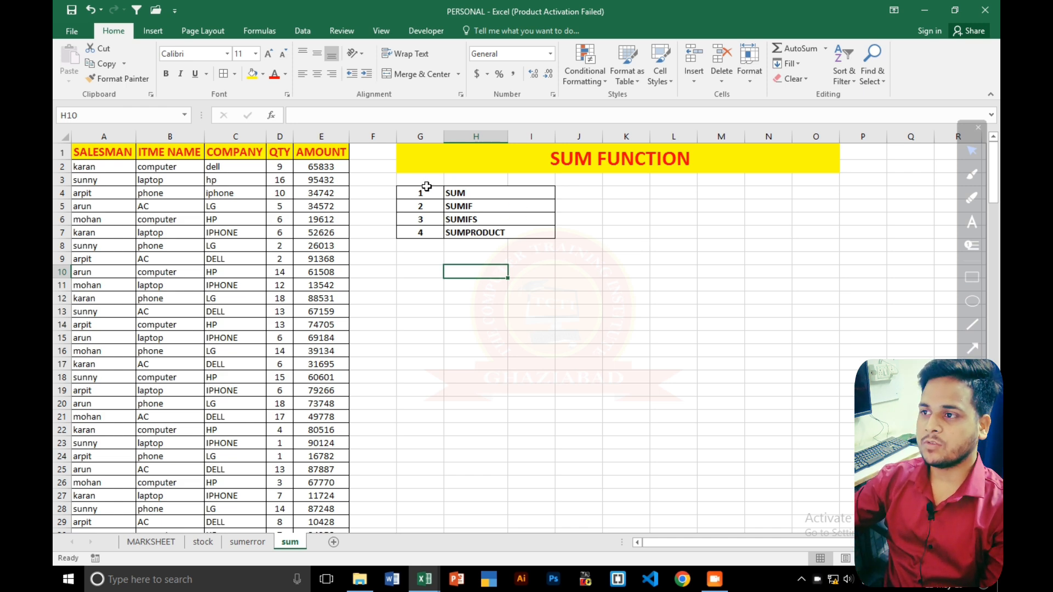
scroll(427, 186, up, 1)
scroll(233, 179, up, 1)
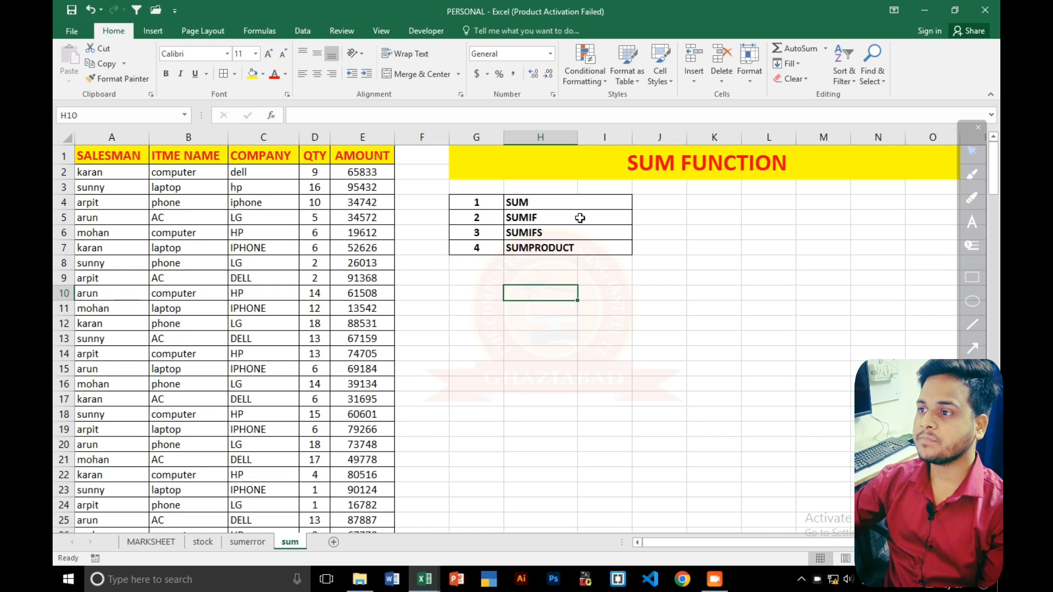
click(578, 200)
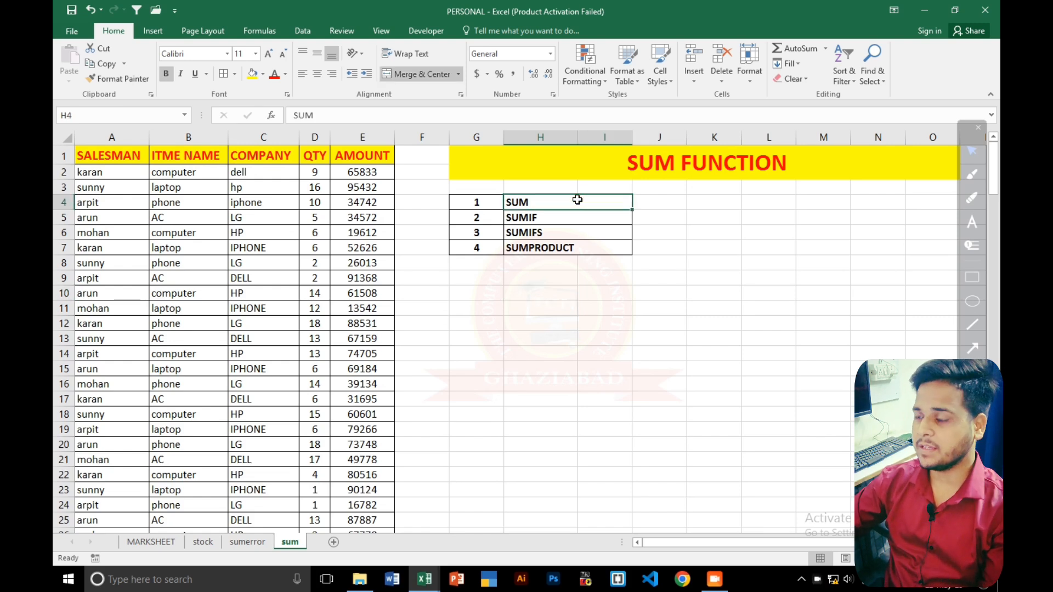
click(690, 207)
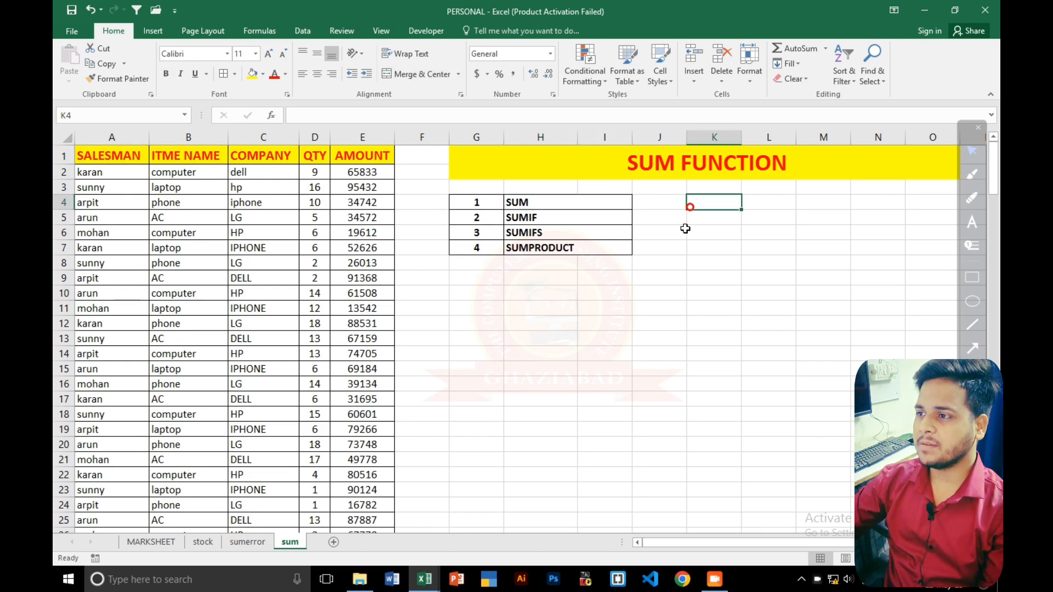
Label cell G10 as SUM
click(473, 296)
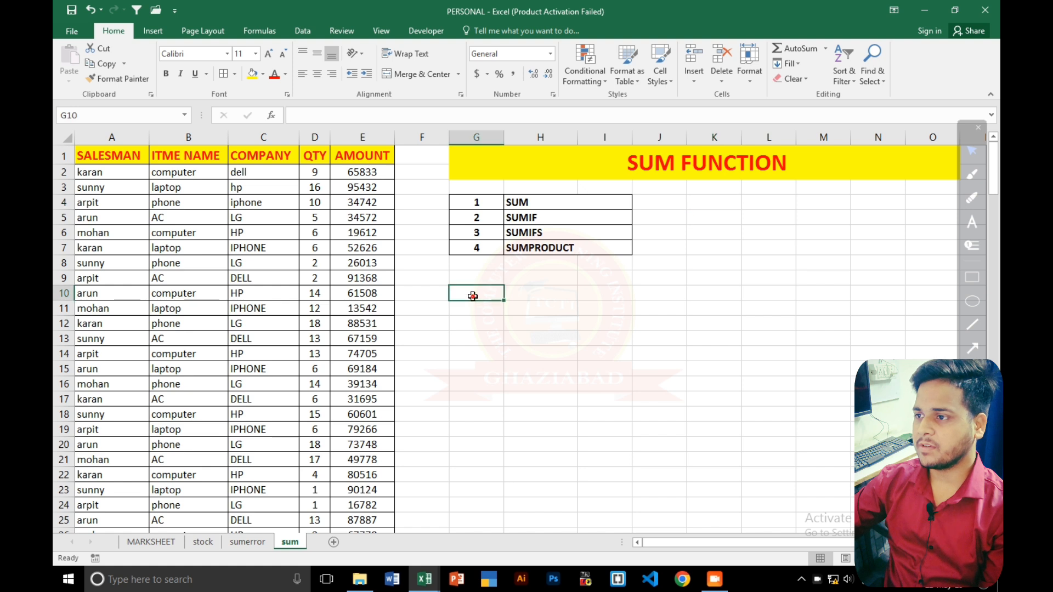
drag(473, 296, 531, 295)
click(478, 296)
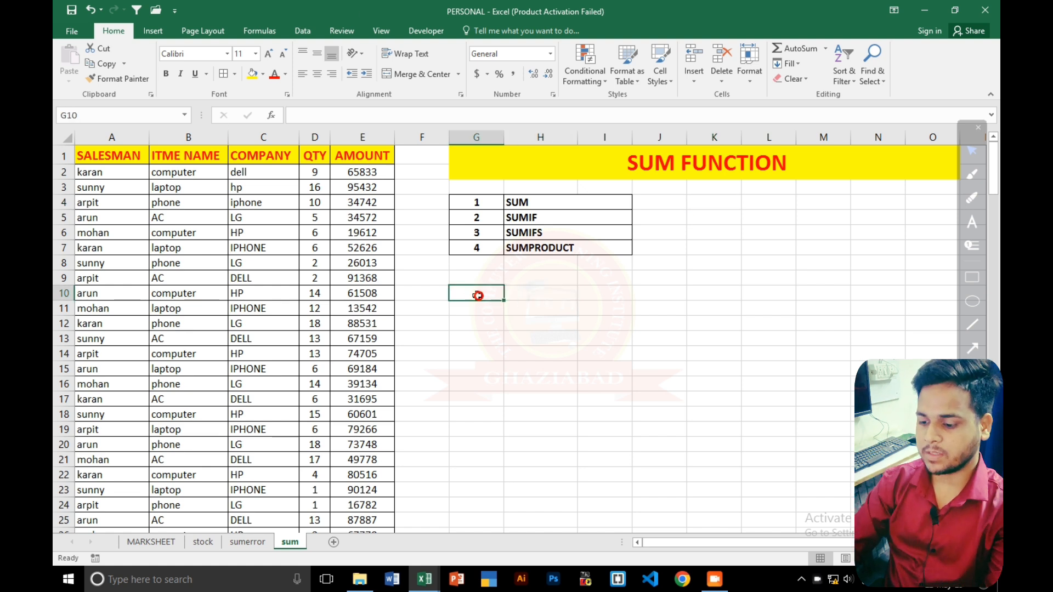
text(SUM)
key(Tab)
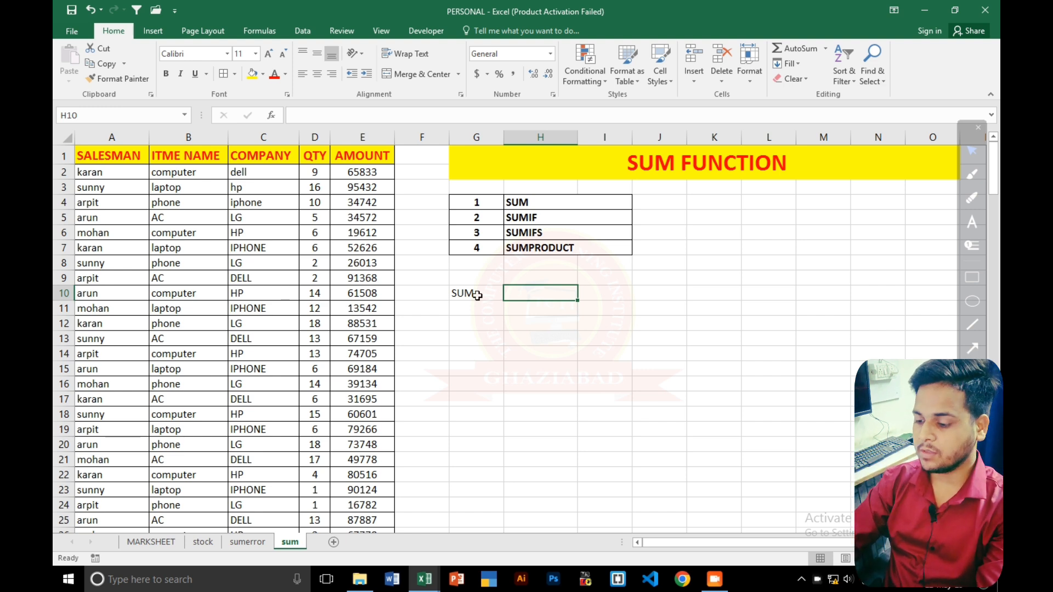
Total the QTY column in H10 with the formula =SUM(D2:D179)
text(=SUM)
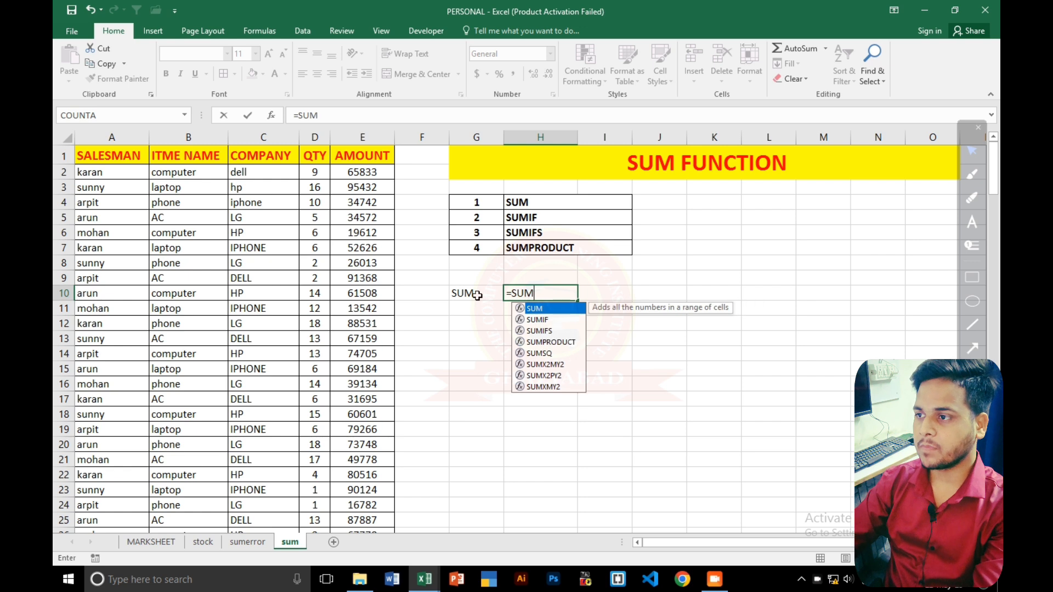
text(()
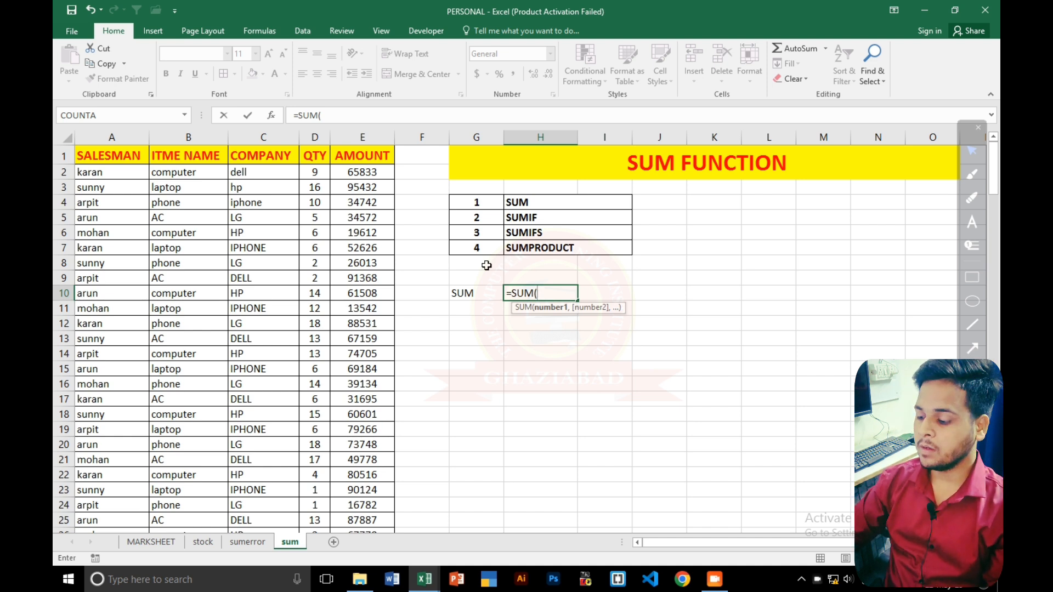
key(Left)
key(Left)
key(Left)
key(Left)
key(Up)
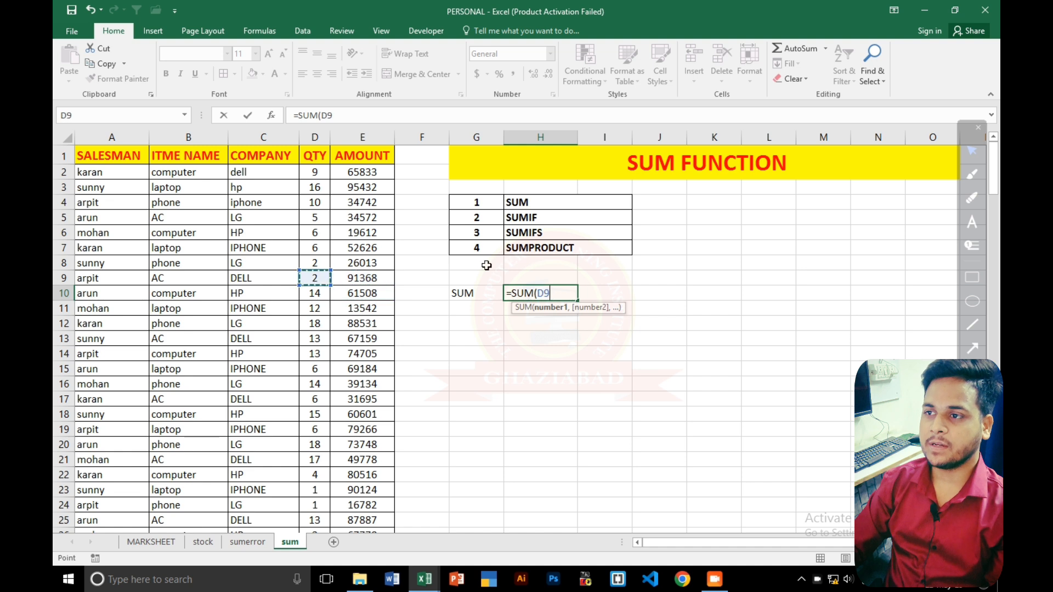
key(Left)
key(Up)
key(Up)
key(Right)
key(Right)
key(Up)
key(Up)
key(Down)
key(Left)
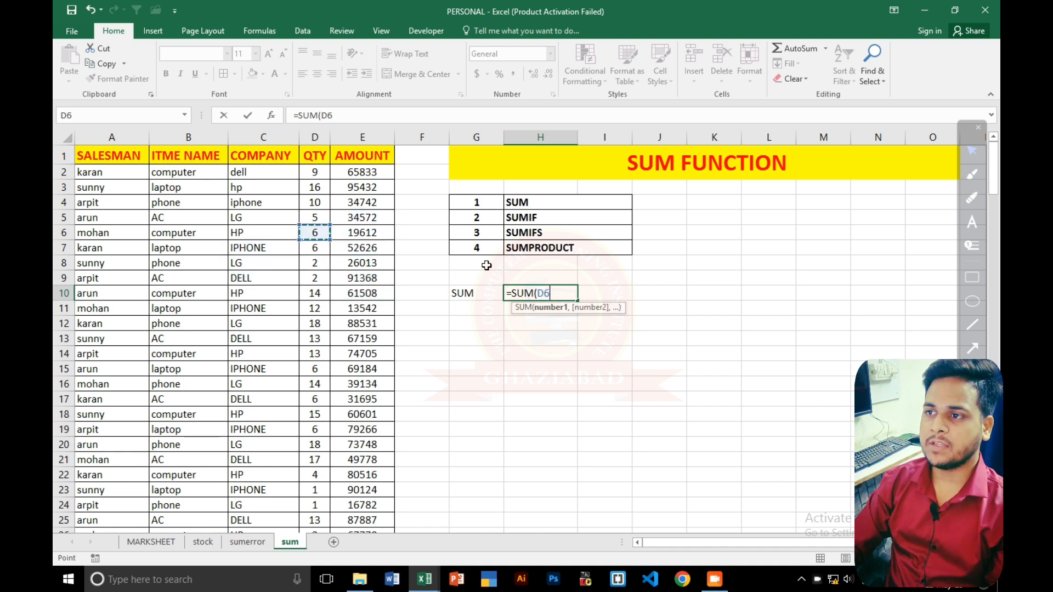
key(Up)
key(Up)
key(Up)
key(Up)
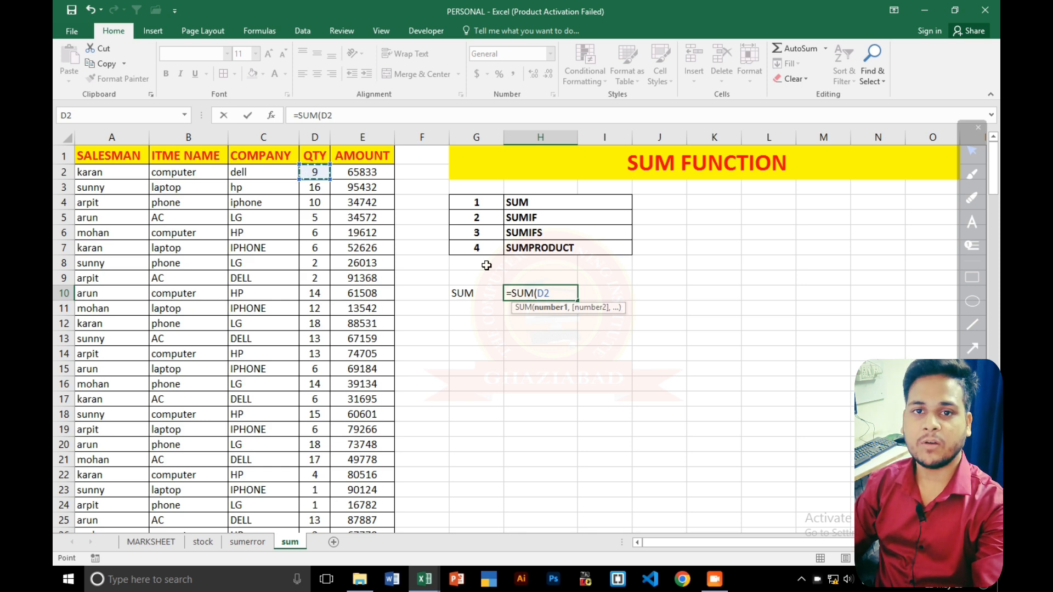
key(ctrl+shift+Down)
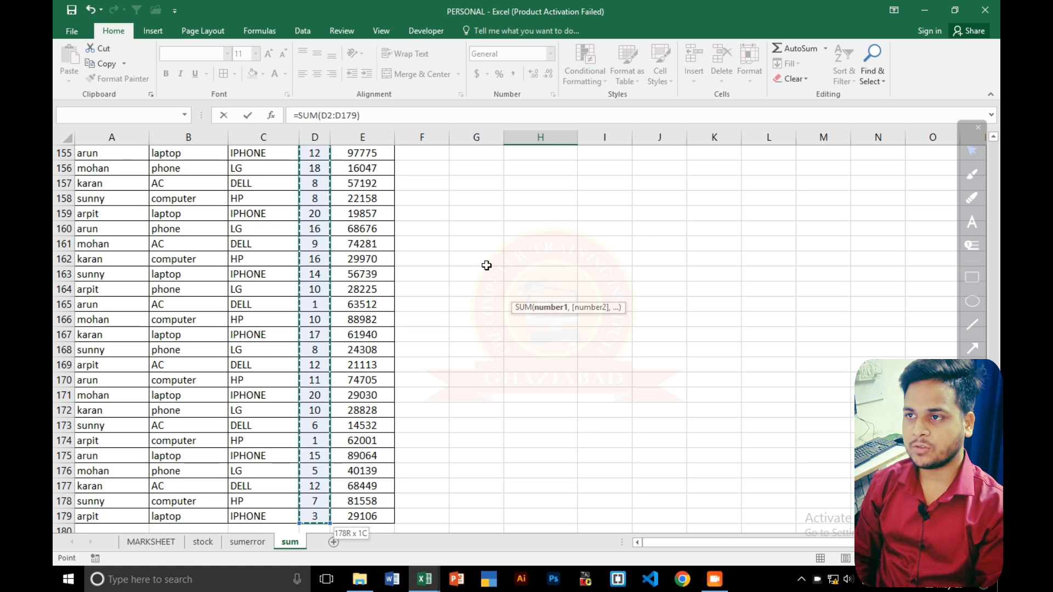
text())
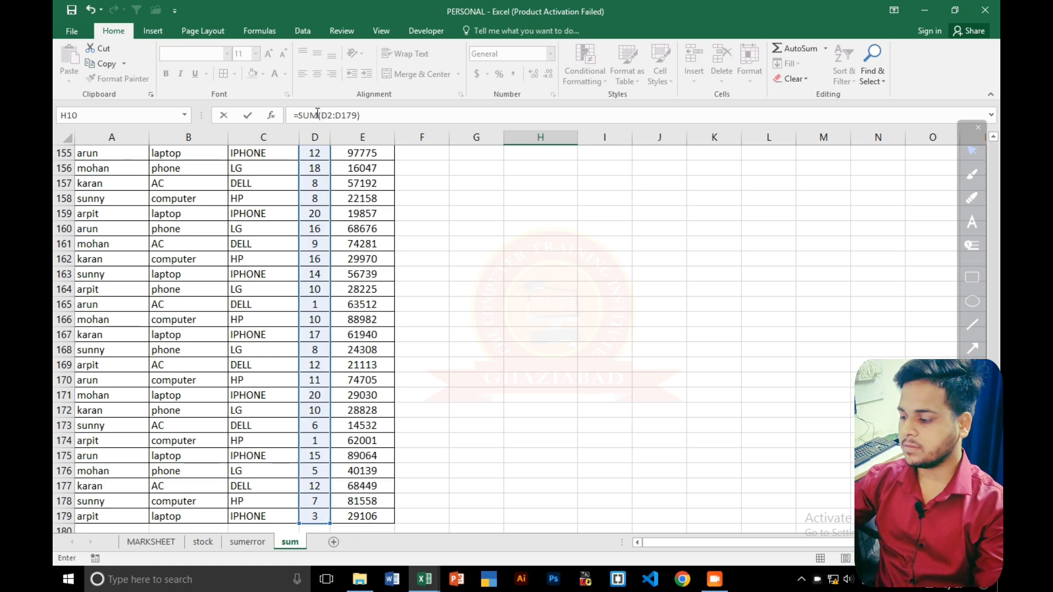
key(super+plus)
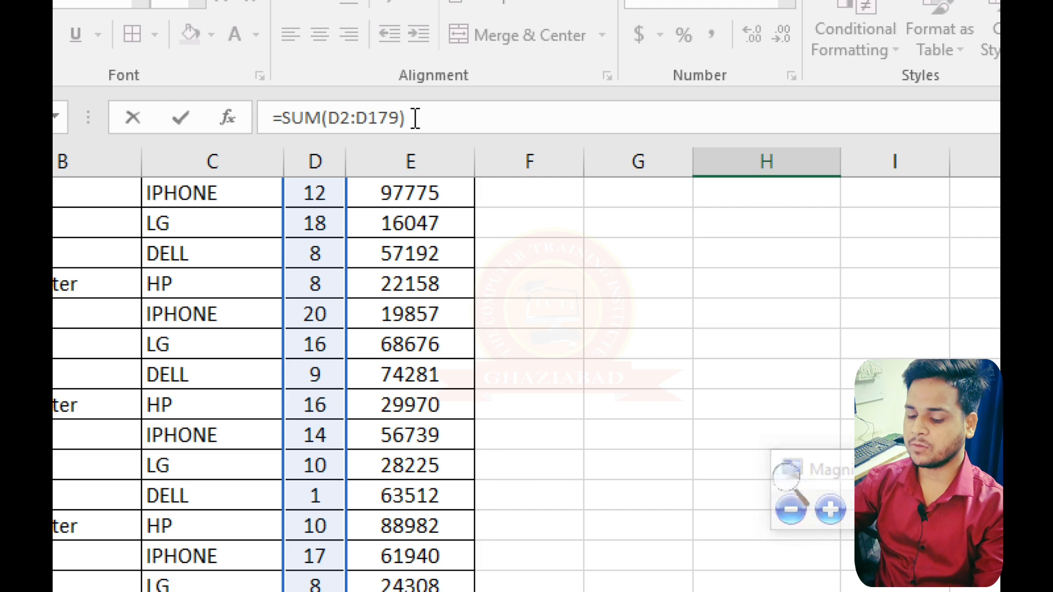
key(super+Escape)
key(Escape)
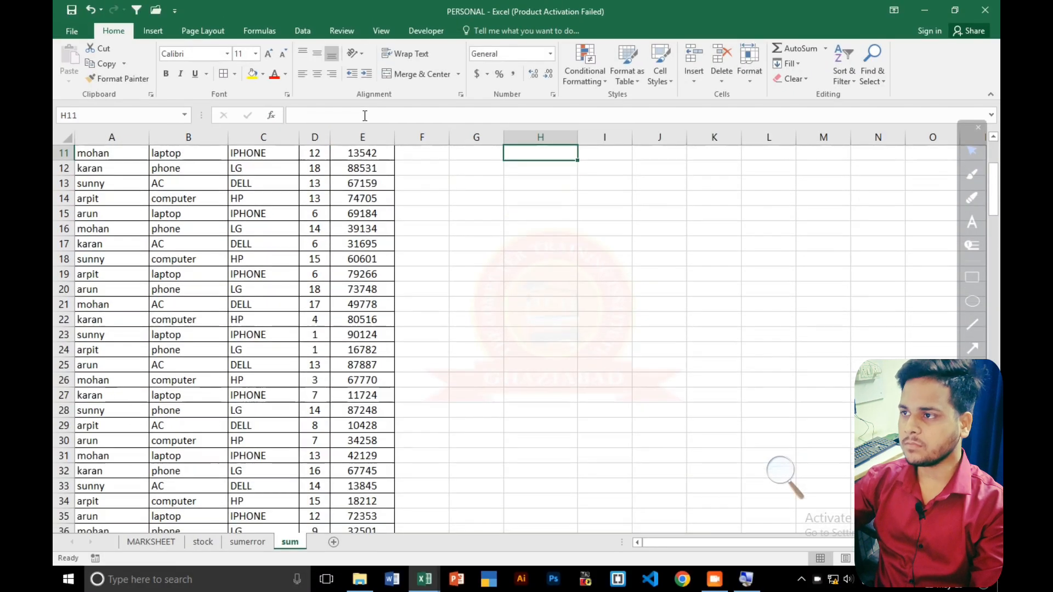
scroll(522, 200, up, 3)
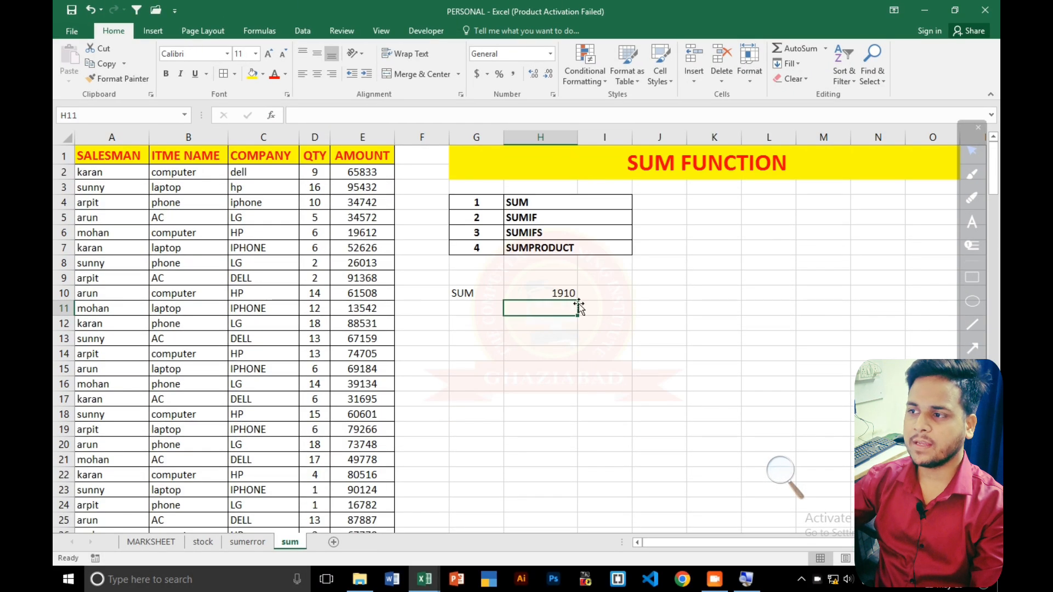
click(555, 293)
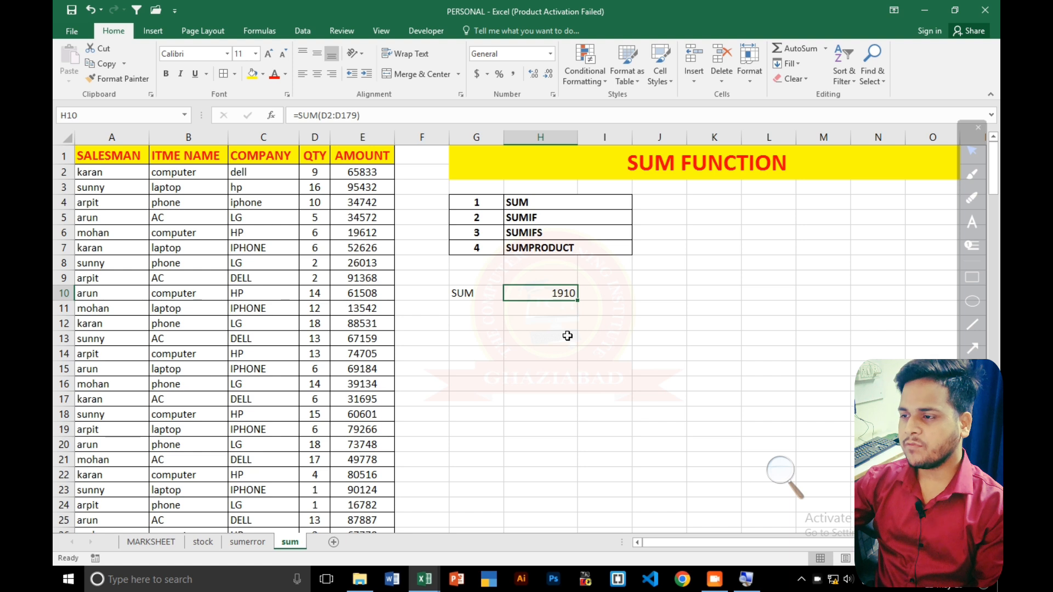
Label cell G12 as SUMIF
click(476, 323)
text(SUMIF)
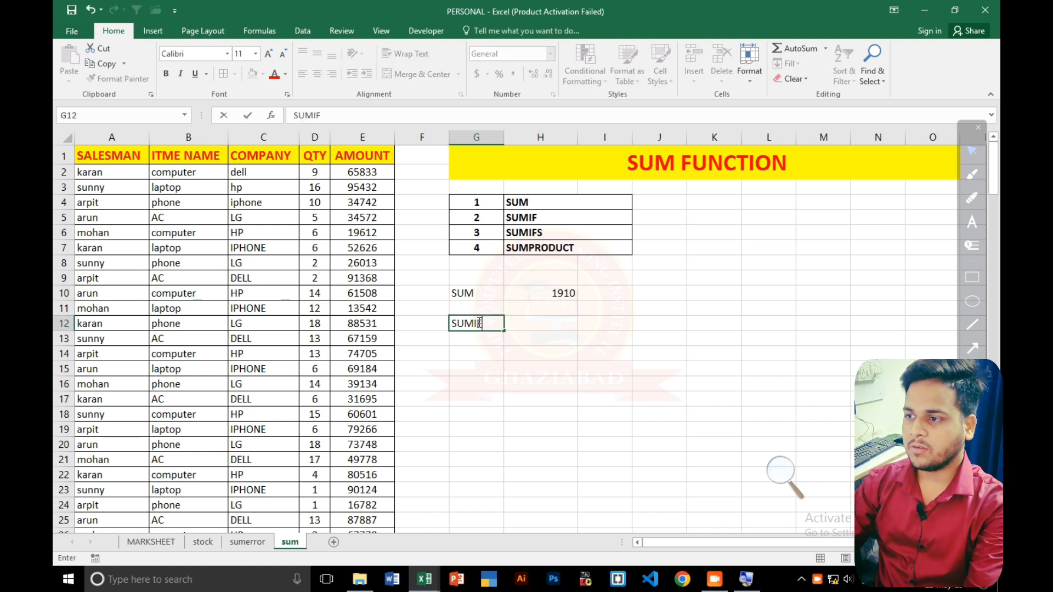
key(Return)
double_click(478, 323)
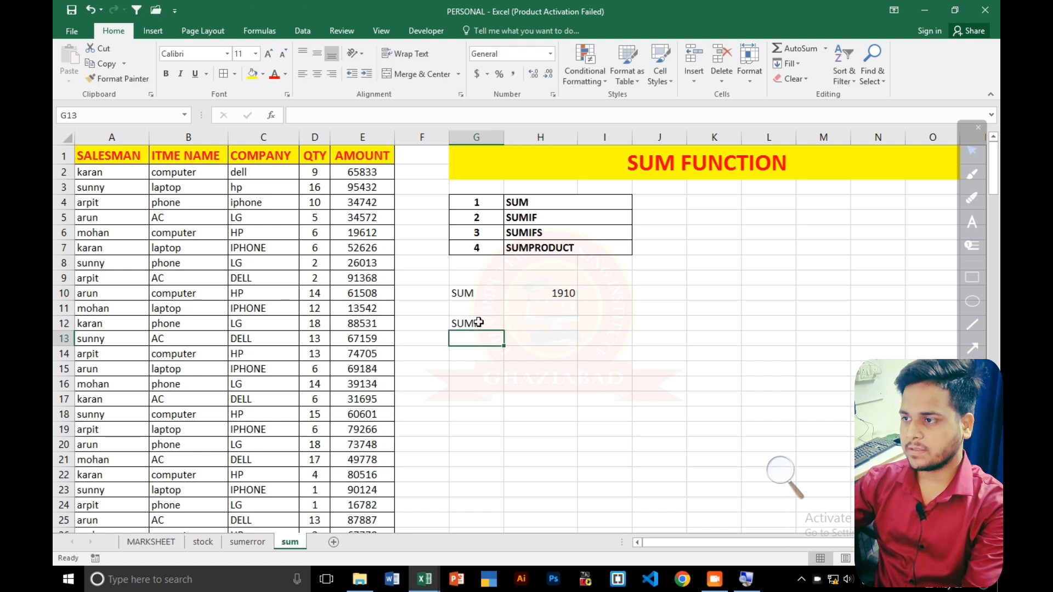
text(IF)
Start a SUMIF formula in H12 with the SALESMAN entries A2:A179 as the criteria range
click(553, 326)
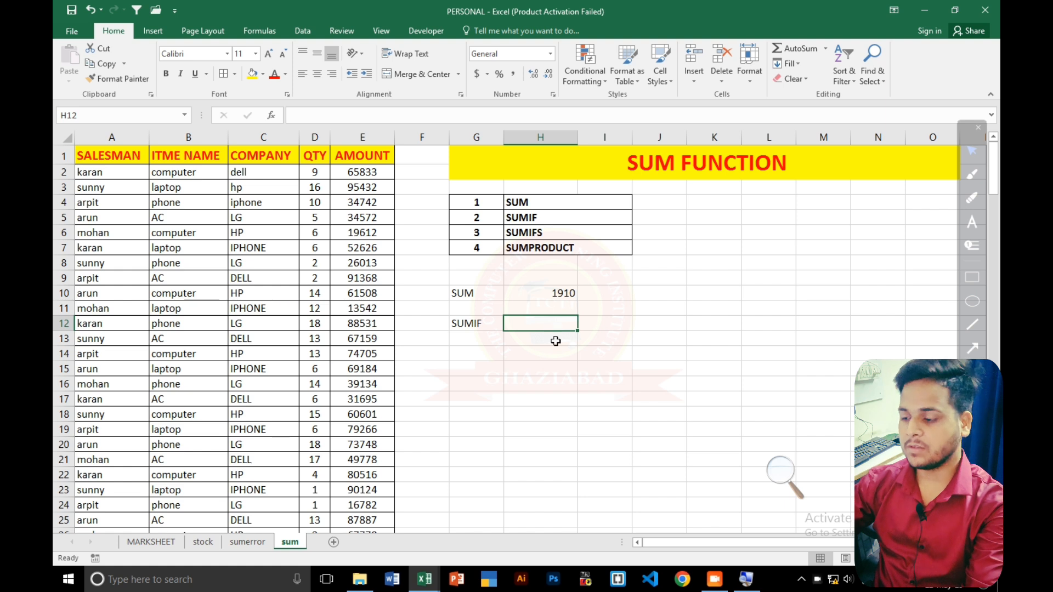
text(=SUMIF)
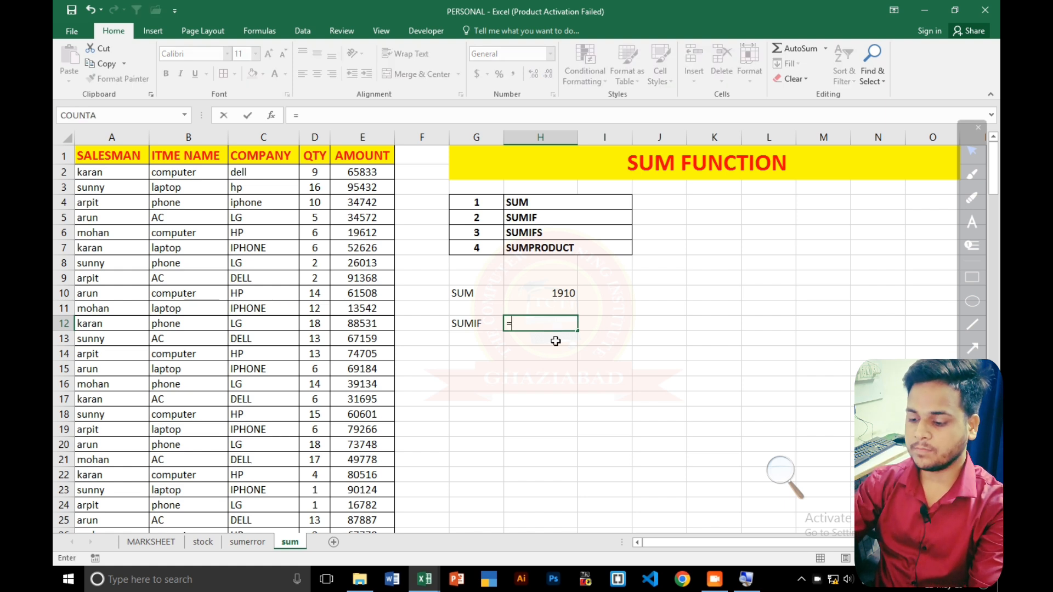
text(()
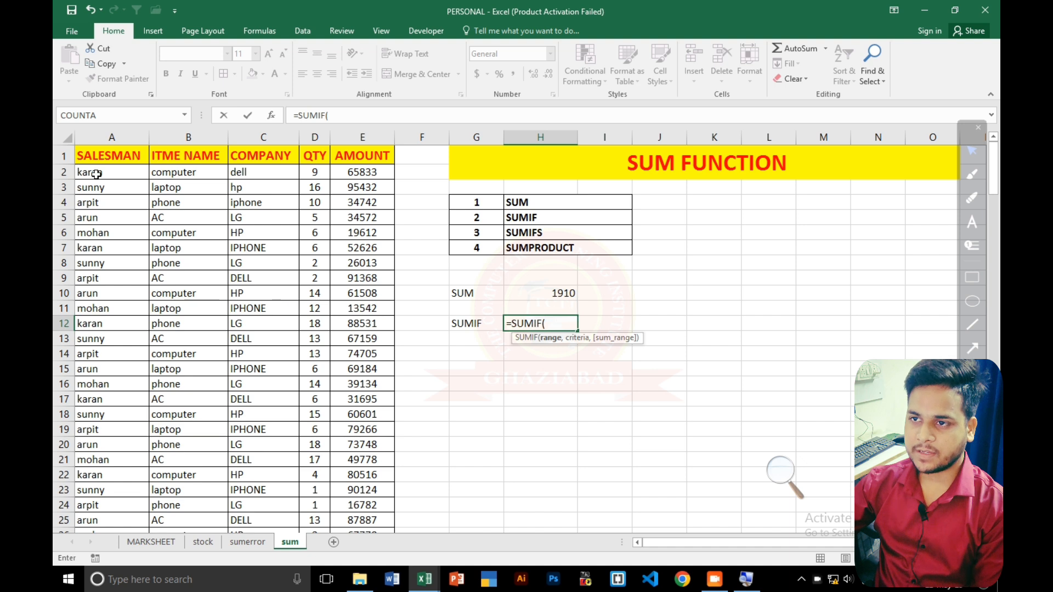
key(Left)
key(Left)
key(Left)
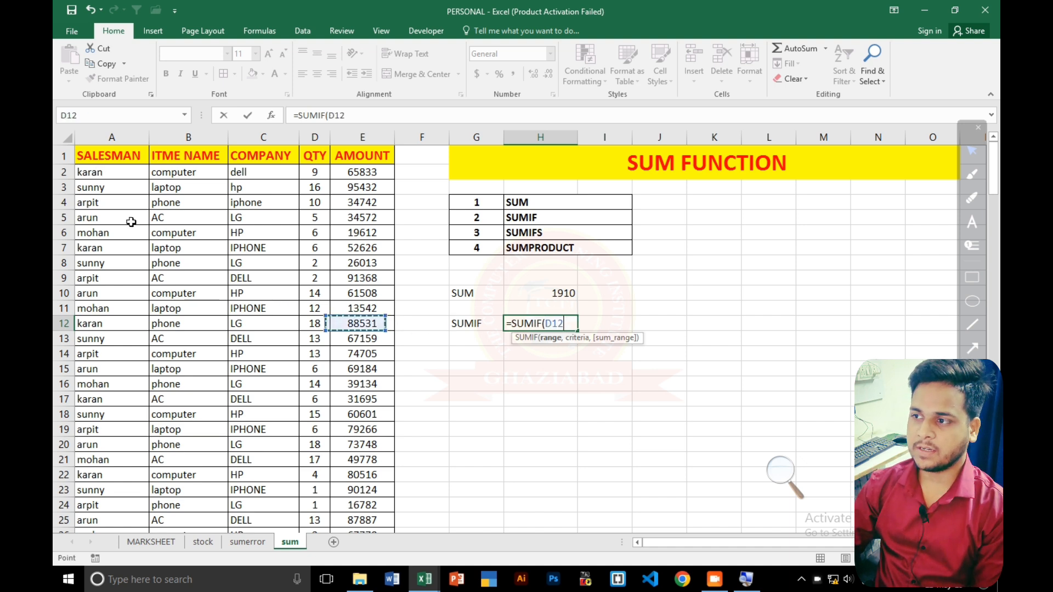
key(Up)
key(Up)
key(Left)
key(Left)
key(Left)
key(Left)
key(Up)
key(Up)
key(Up)
key(Up)
key(Up)
key(Up)
key(Up)
key(Up)
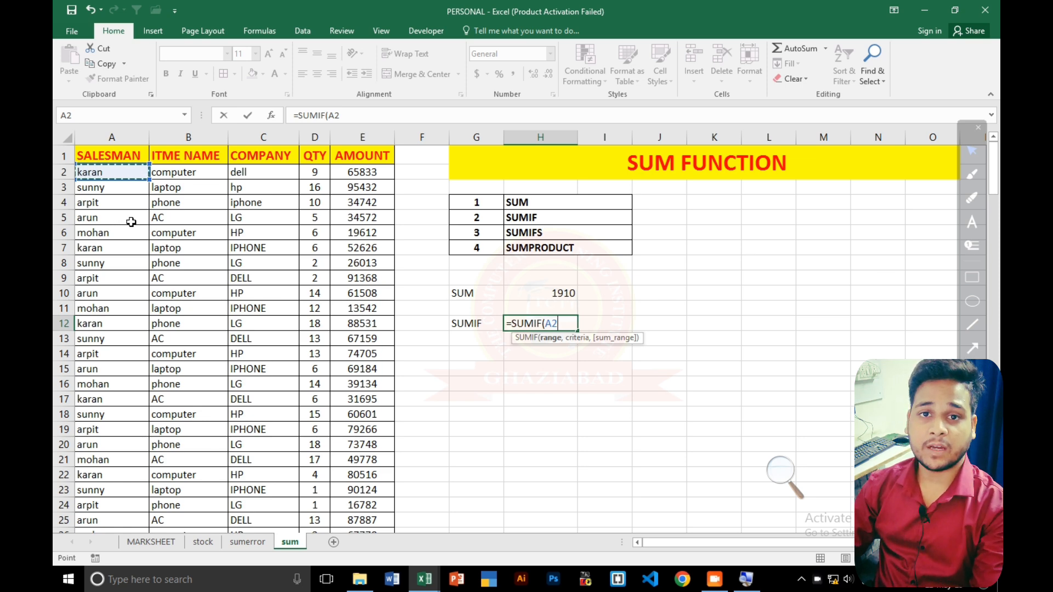
key(ctrl+shift+Down)
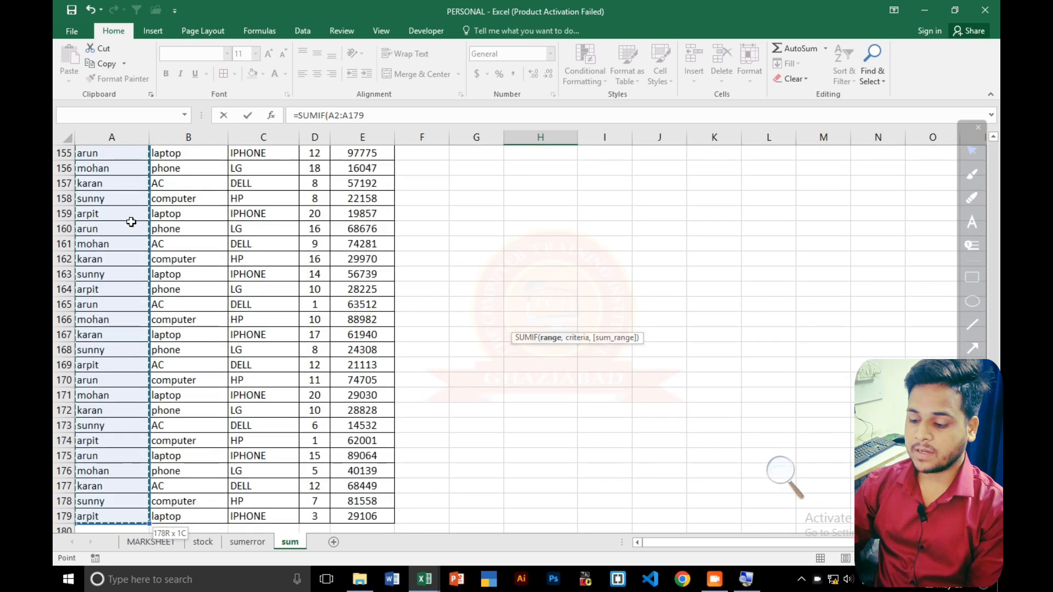
text(,)
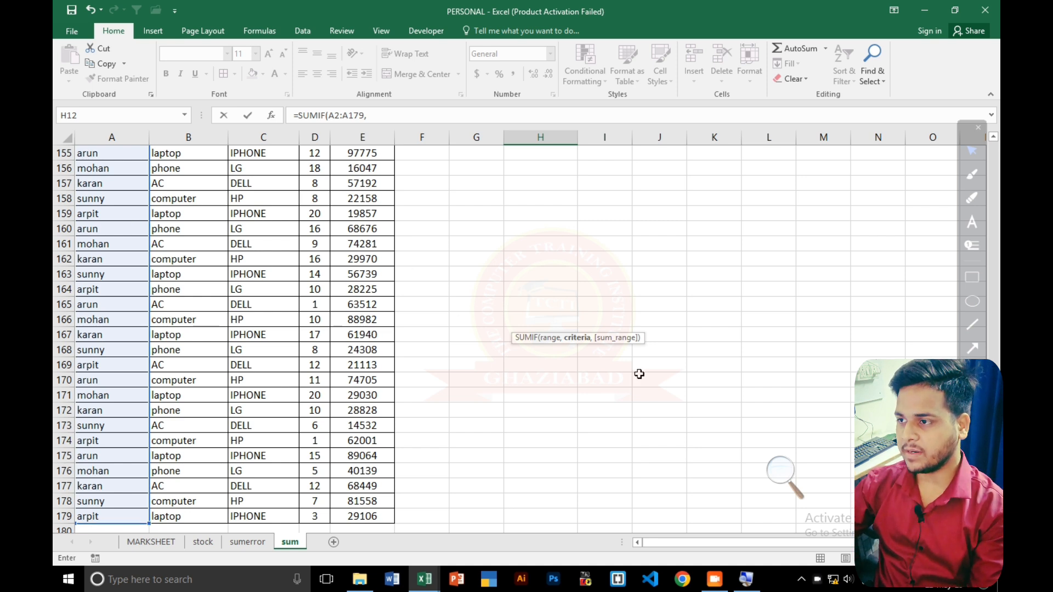
Complete the SUMIF formula in H12 with the salesman's name from A2 as quoted text criterion and D2:D179 as the sum range
click(577, 343)
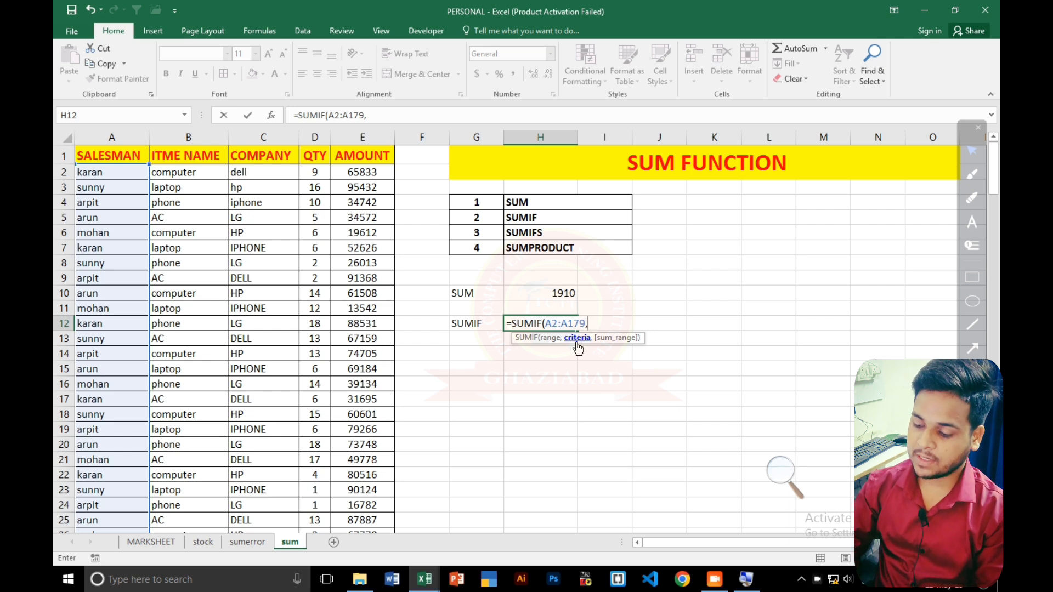
text(")
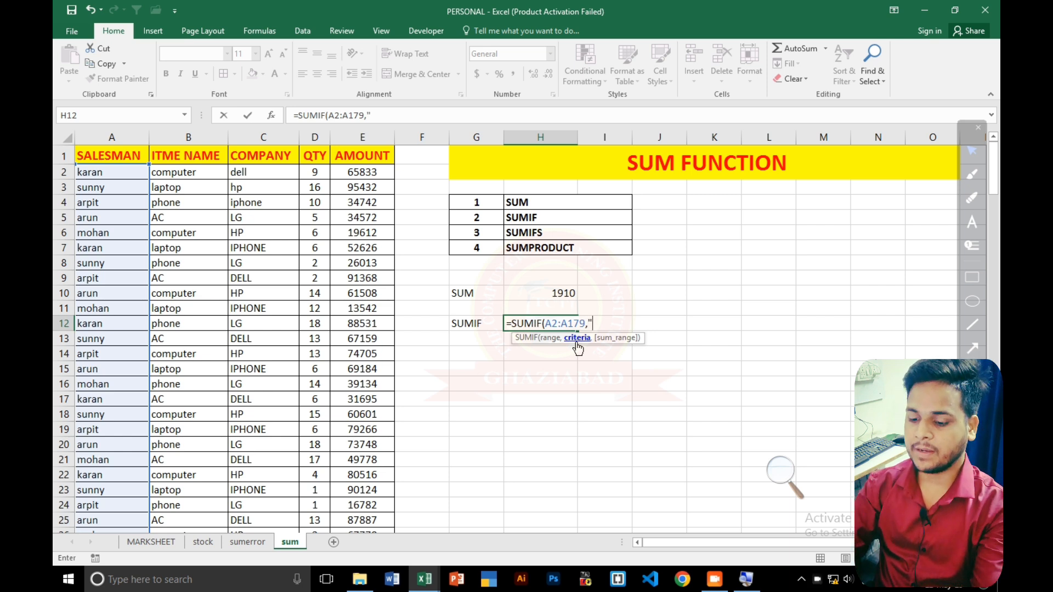
text(KARAN)
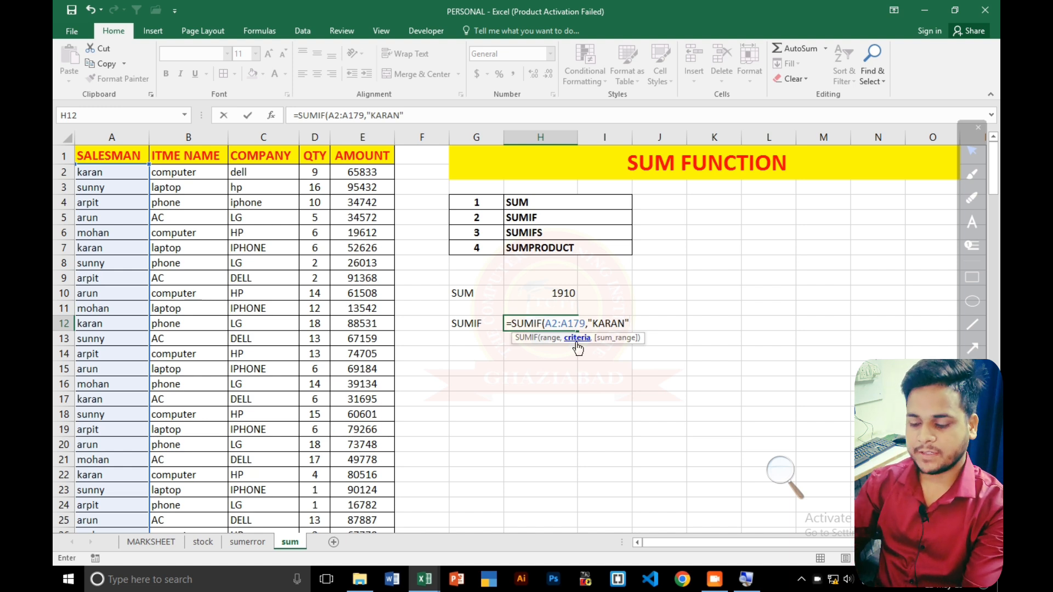
text(,)
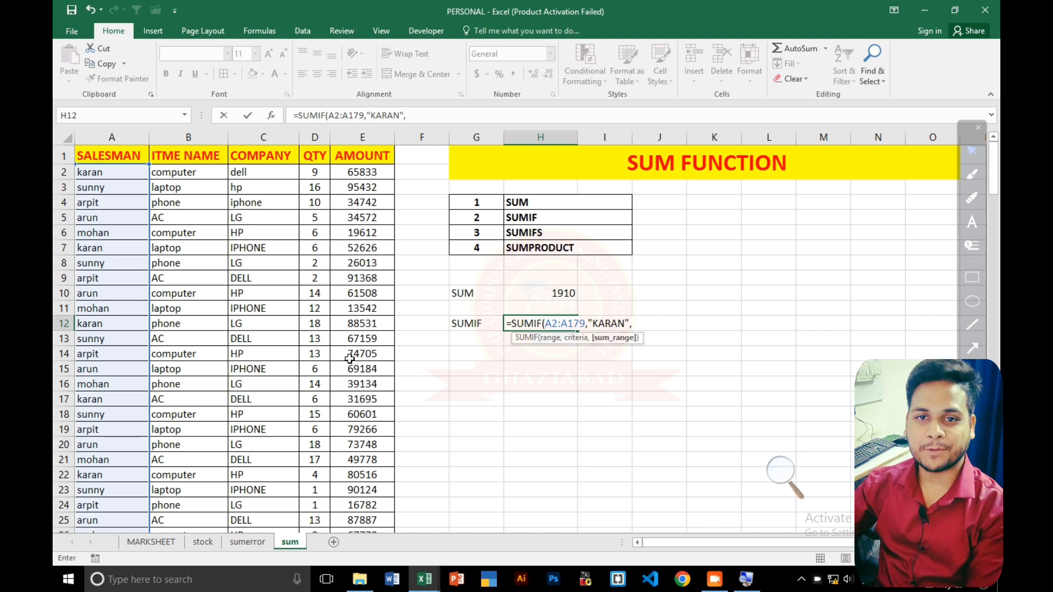
click(316, 172)
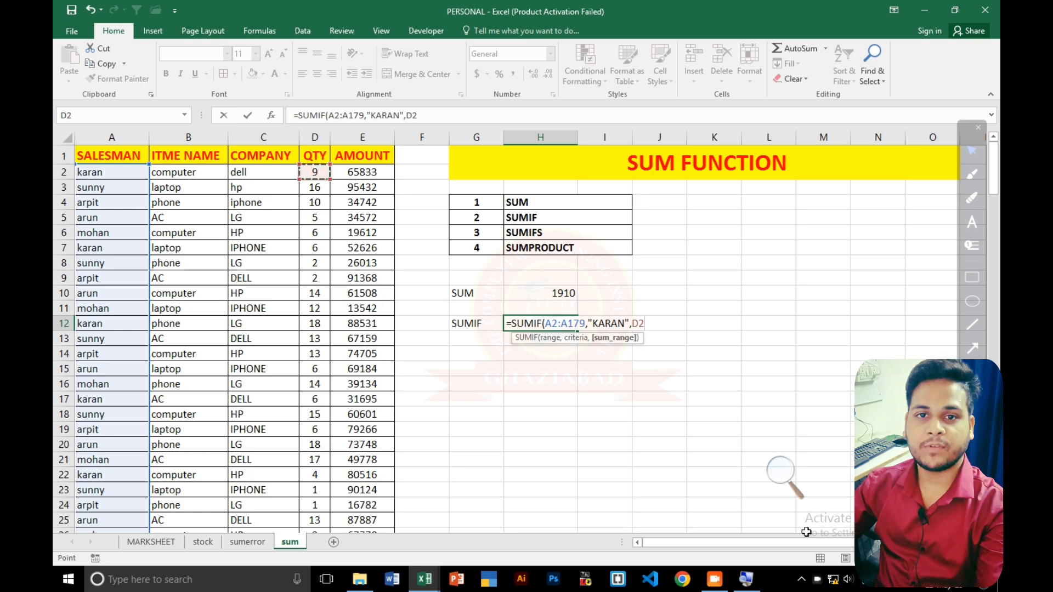
key(ctrl+shift+Down)
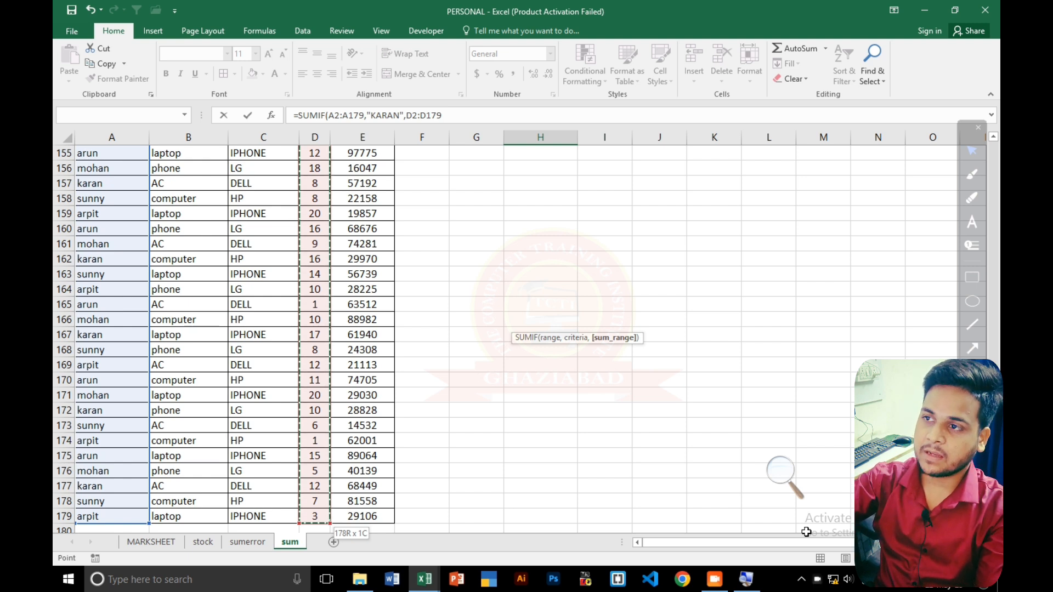
text())
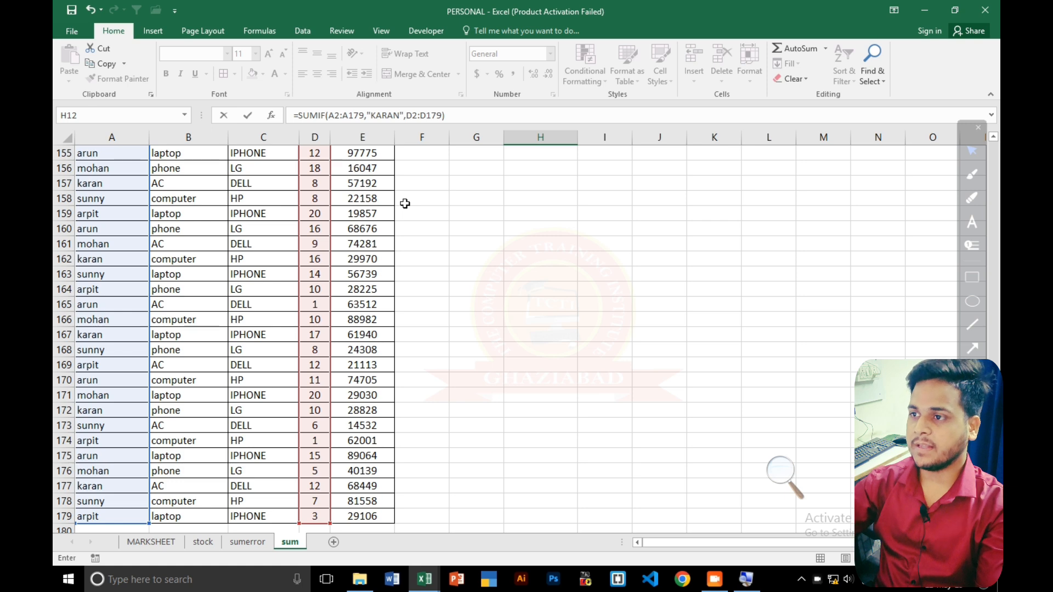
key(Return)
scroll(404, 204, up, 4)
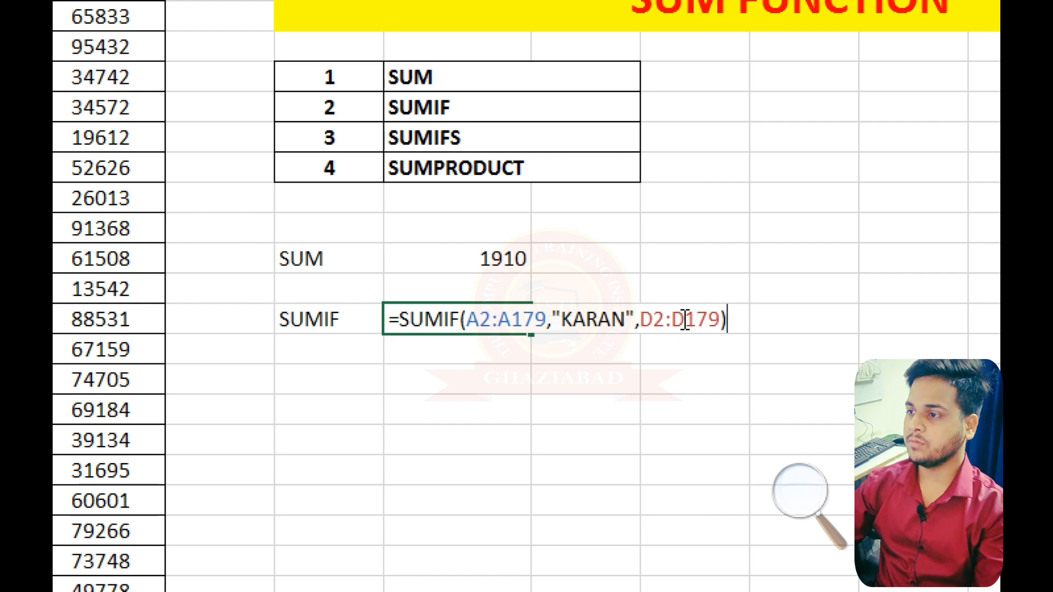
key(Return)
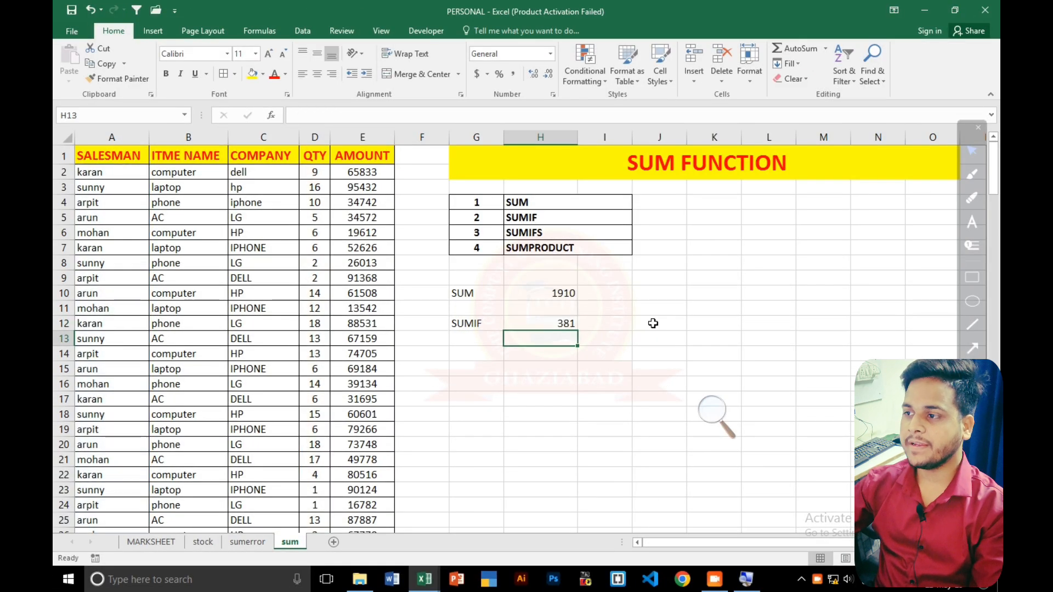
Replace the quoted name criterion in H12's SUMIF formula with a reference to cell G13
click(565, 325)
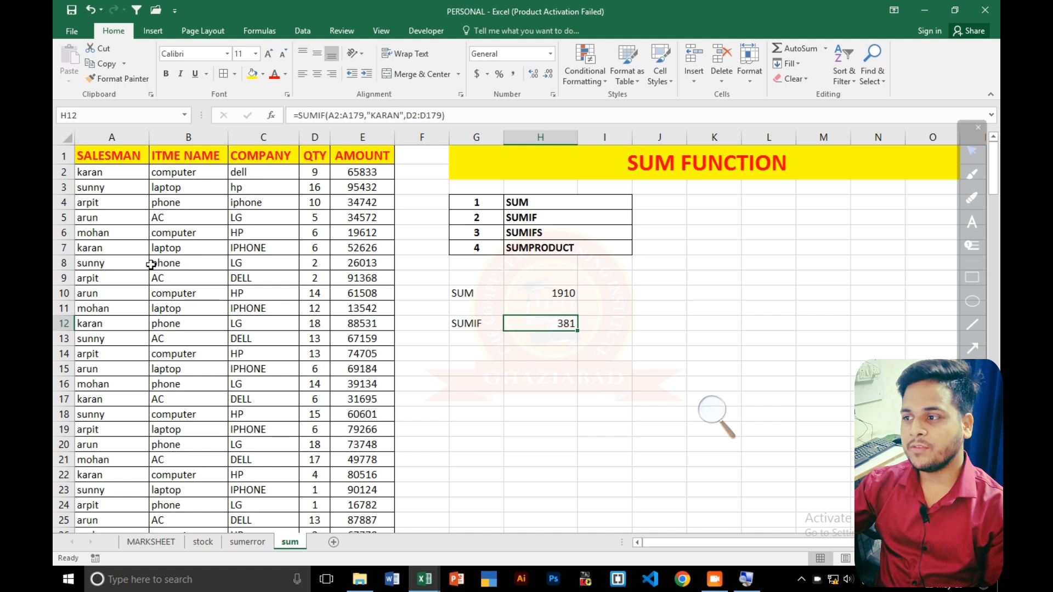
click(400, 115)
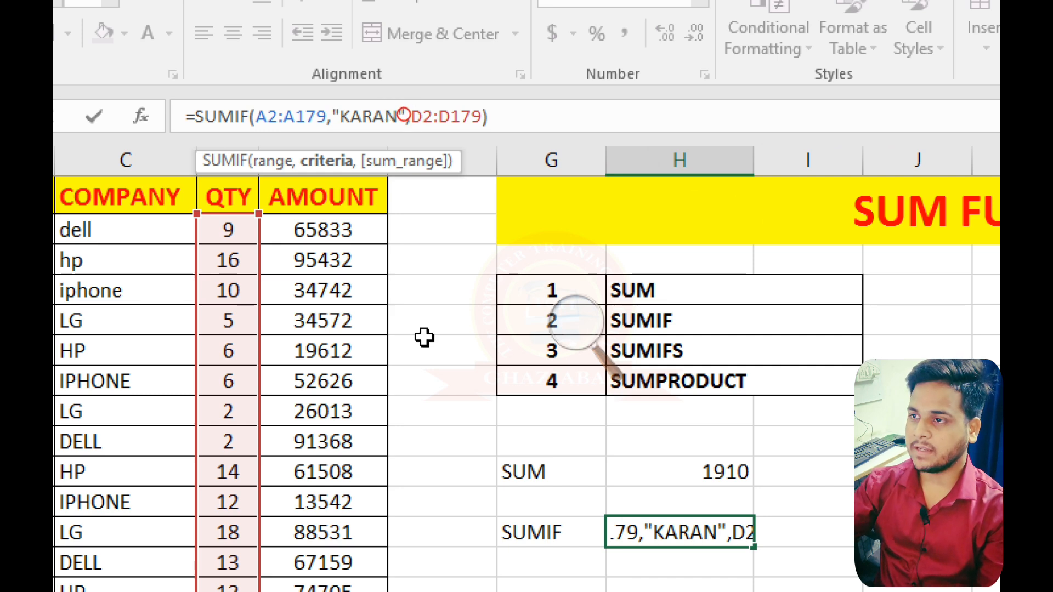
key(Delete)
key(BackSpace)
key(BackSpace)
key(BackSpace)
key(BackSpace)
key(BackSpace)
key(BackSpace)
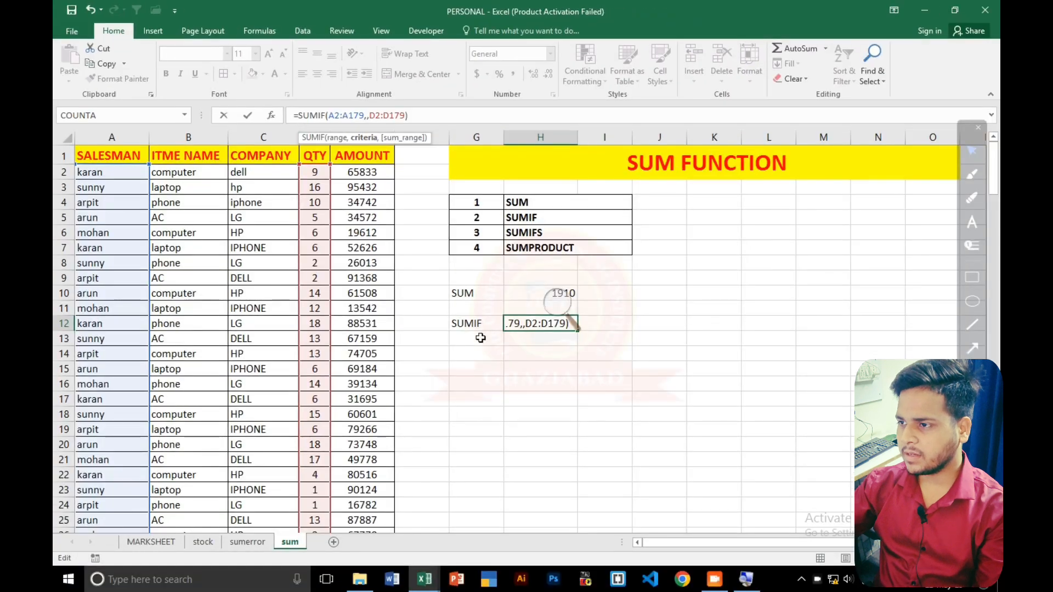
click(478, 339)
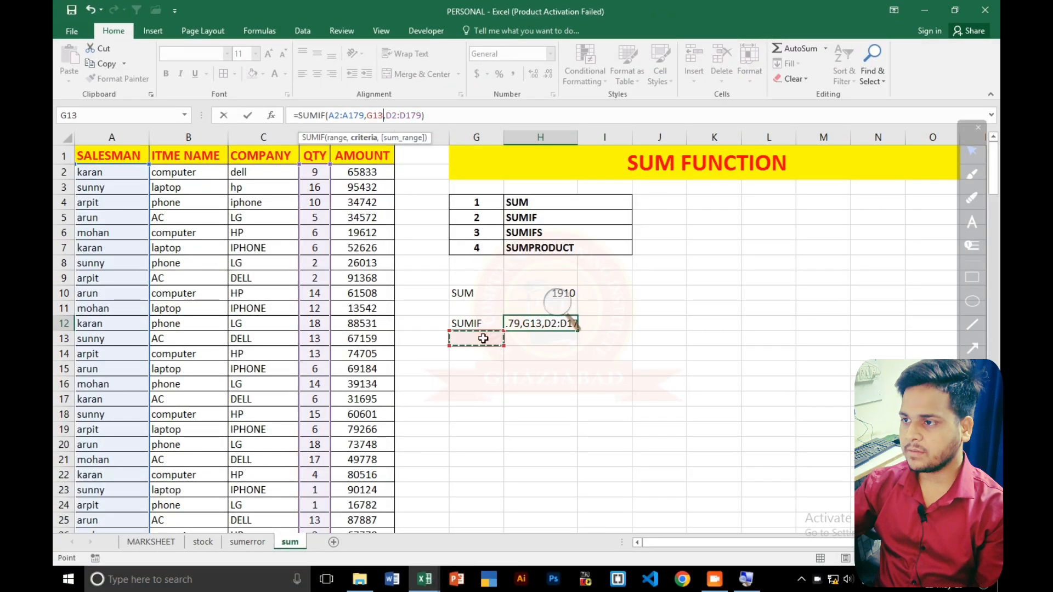
key(Return)
Enter the salesman's name from A3 in G13 as the SUMIF criterion
click(483, 339)
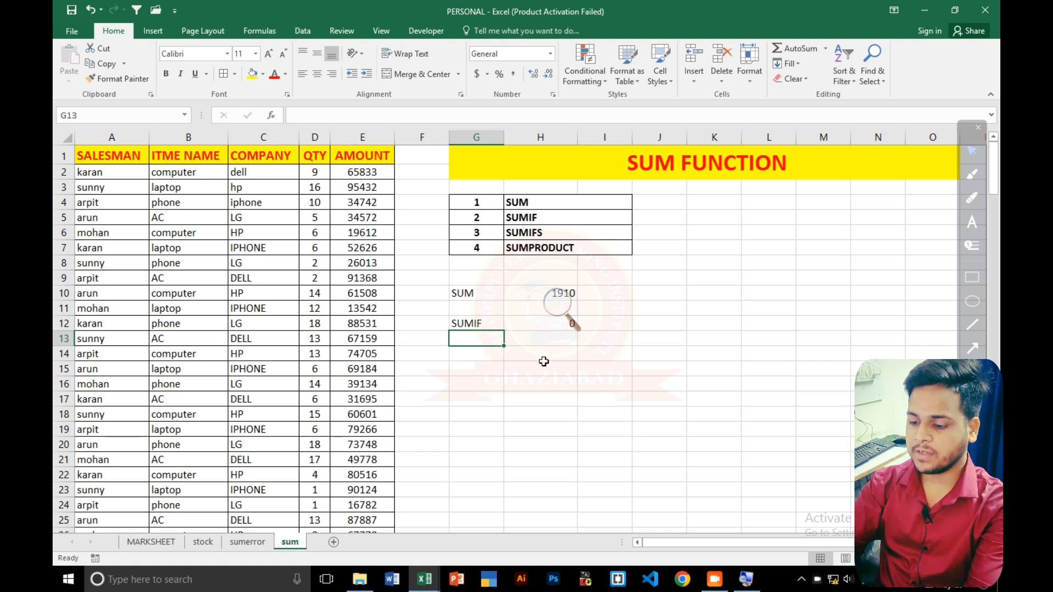
text(SUNNY)
key(Return)
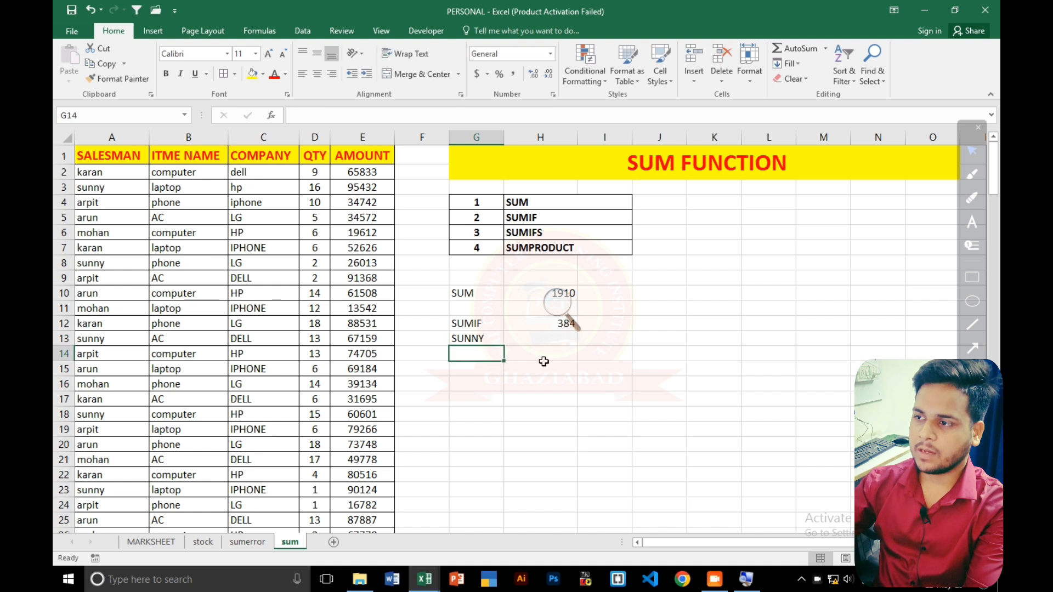
Move the Magnifier clear of the results and replace the criterion in G13 with the salesman's name from A4
click(560, 303)
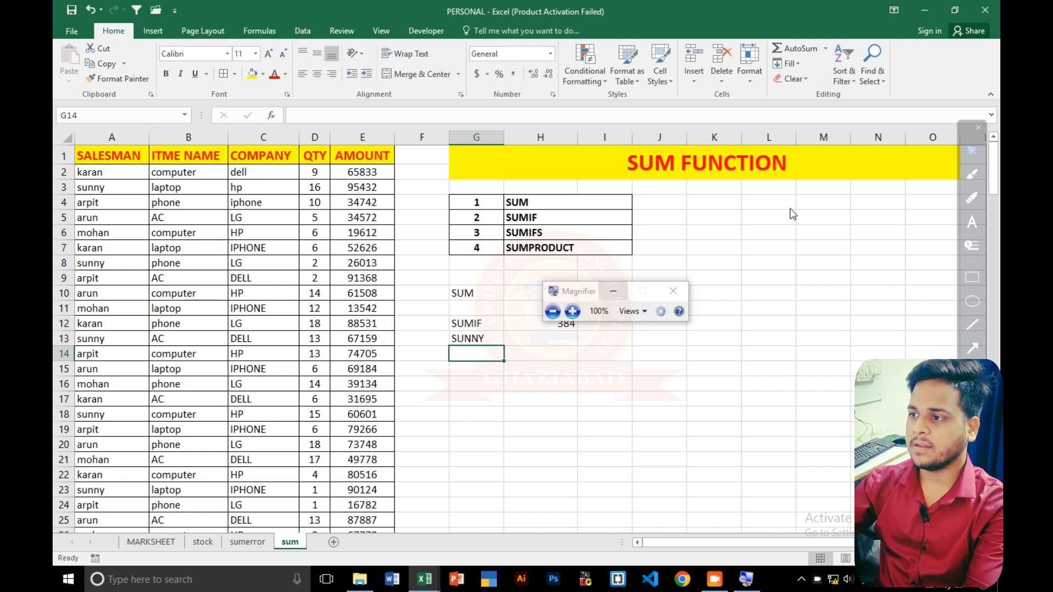
drag(591, 283, 847, 216)
click(461, 339)
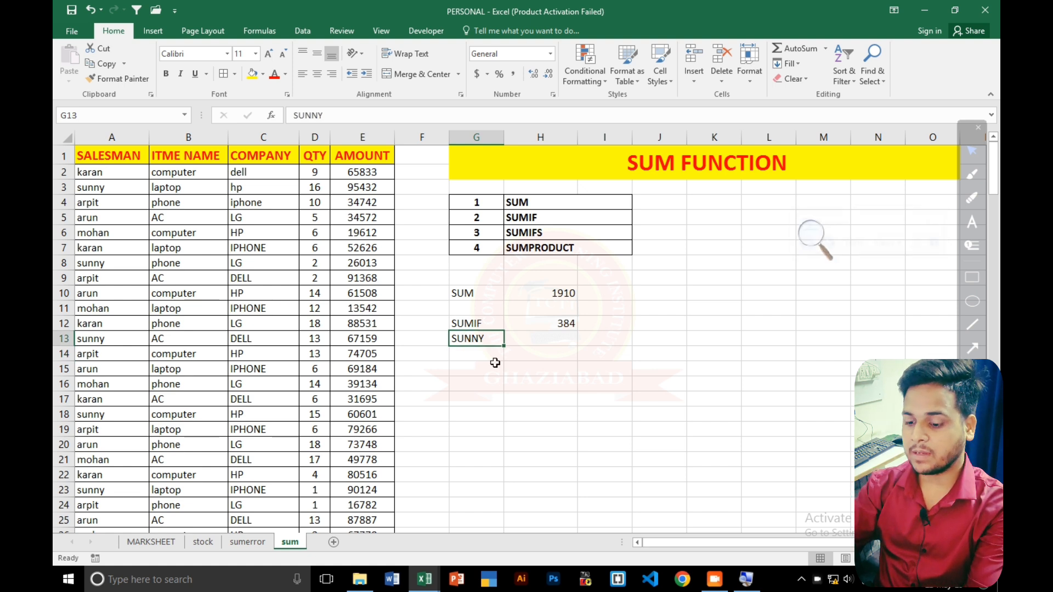
text(ARPIT)
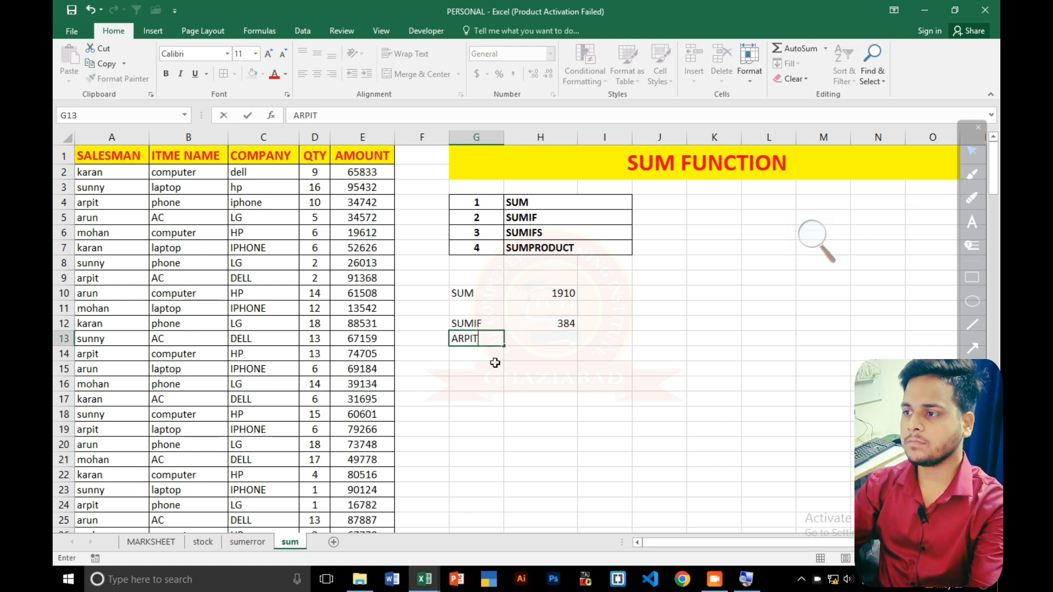
key(Return)
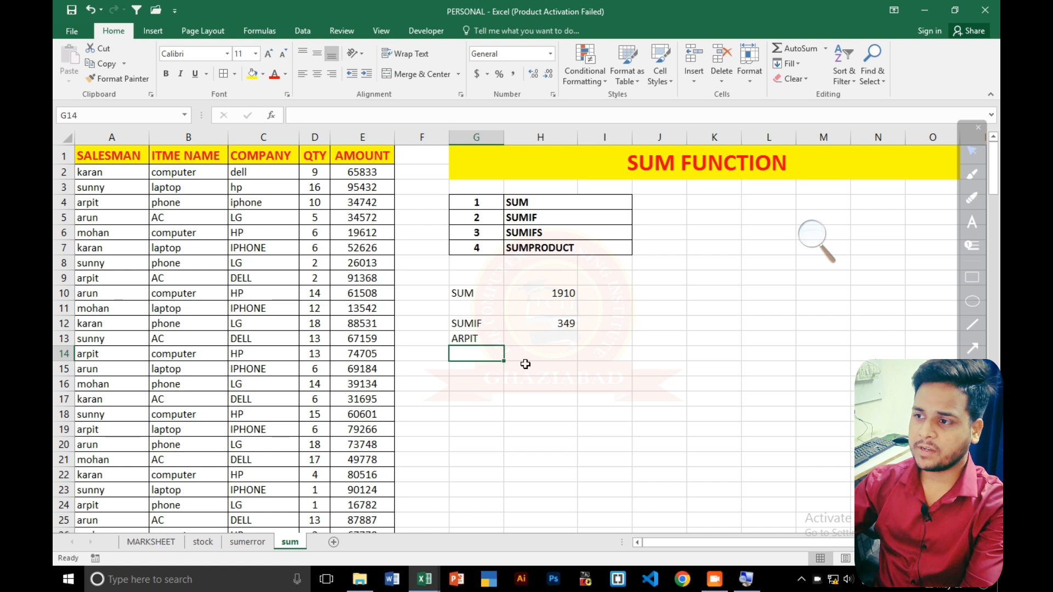
Apply all borders to the SUMIF block G12:H13
drag(483, 323, 555, 336)
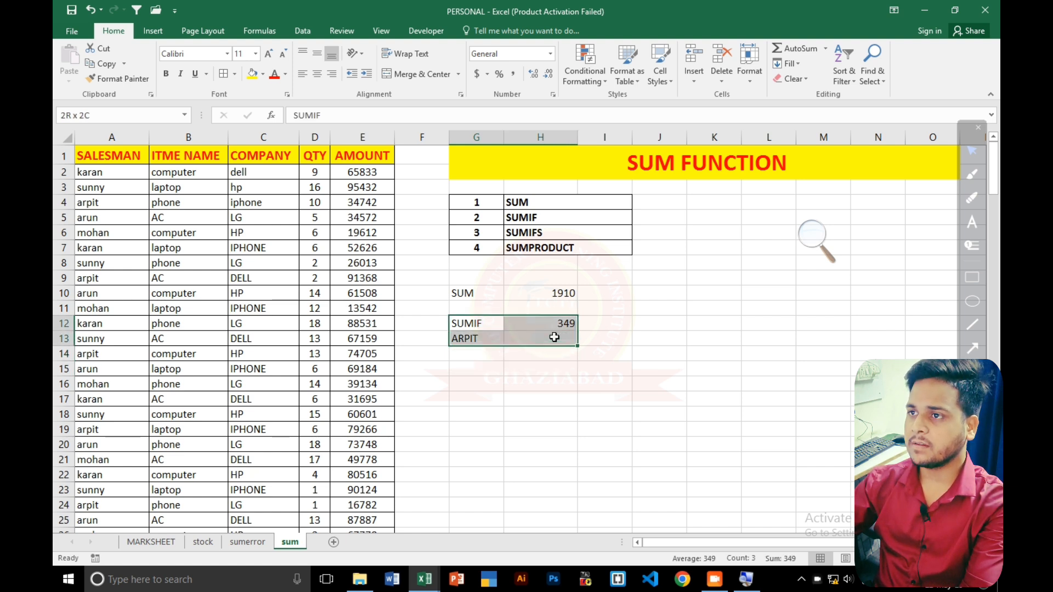
click(226, 74)
click(651, 314)
Merge and center J12:N12 and J13:N13 as two separate note cells beside the SUMIF block
drag(645, 324, 883, 323)
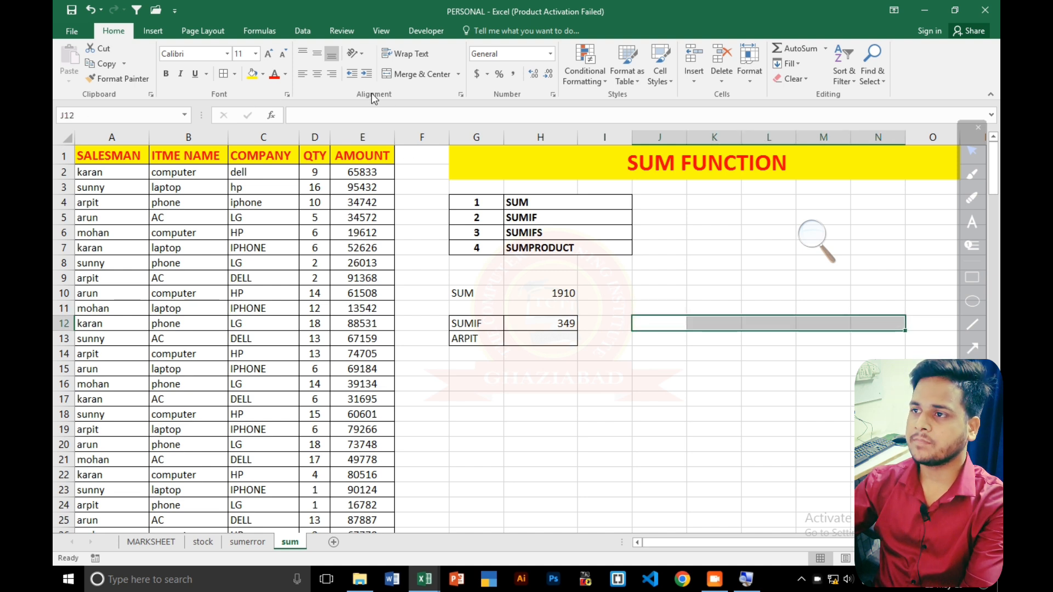
click(430, 72)
drag(649, 338, 878, 337)
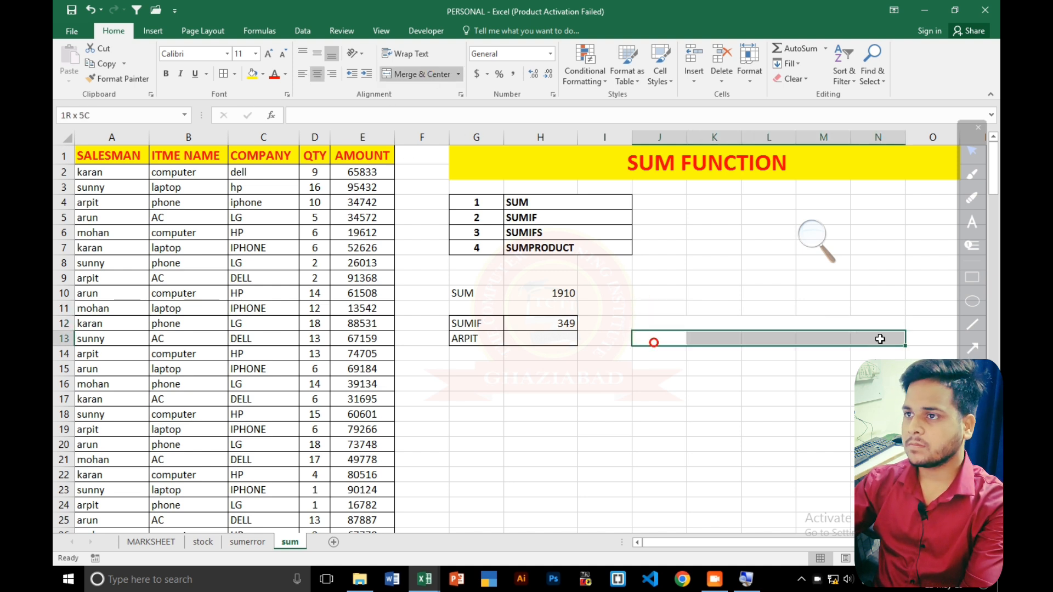
click(403, 74)
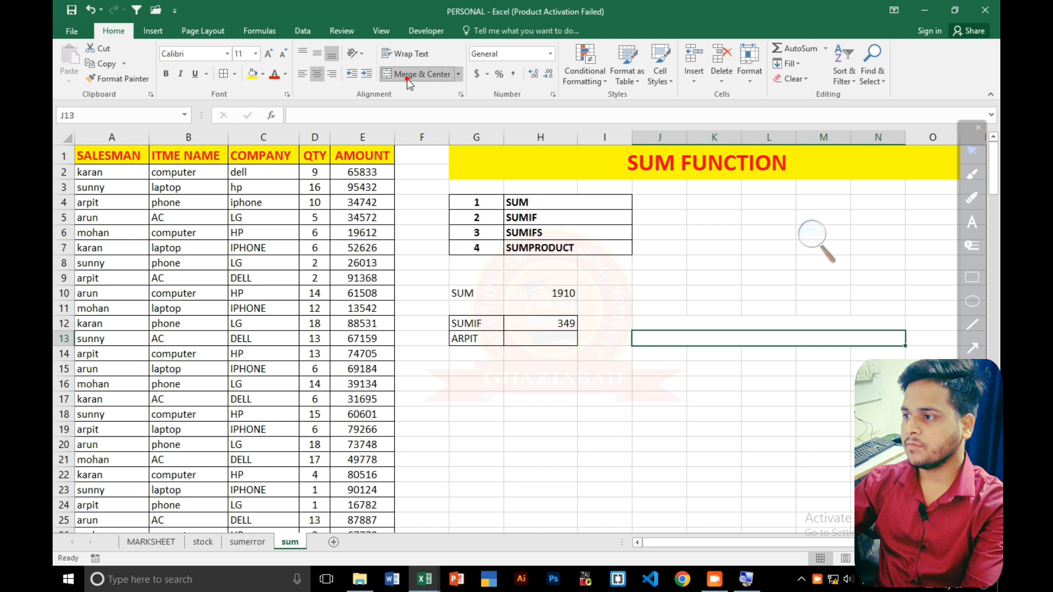
Left-align the merged cell J12 and enter the note "1.SINGLE CONDITION K LIYE USE HOTA"
click(684, 320)
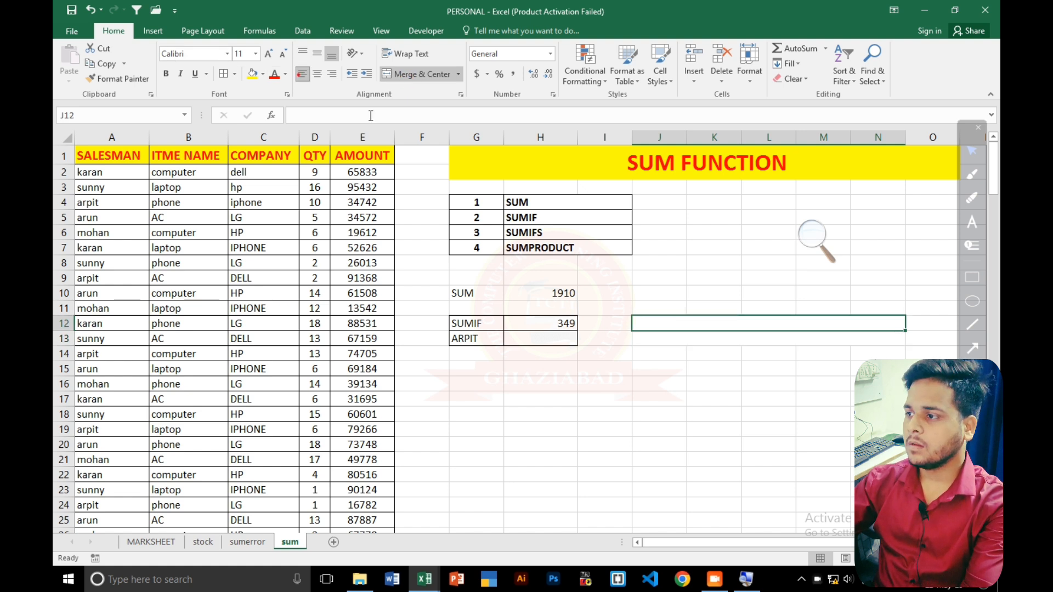
text(1)
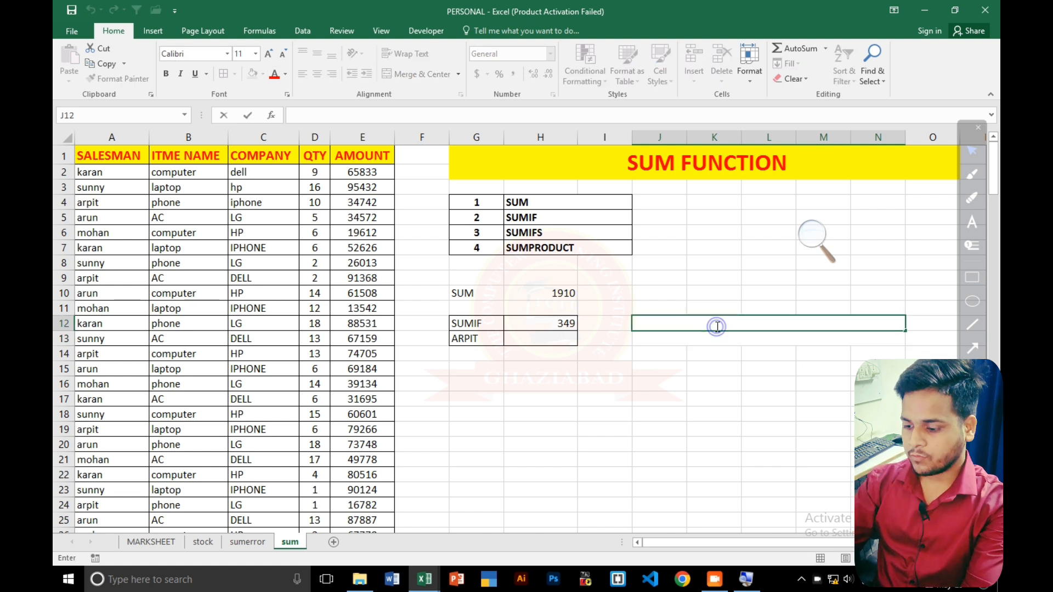
text(.S)
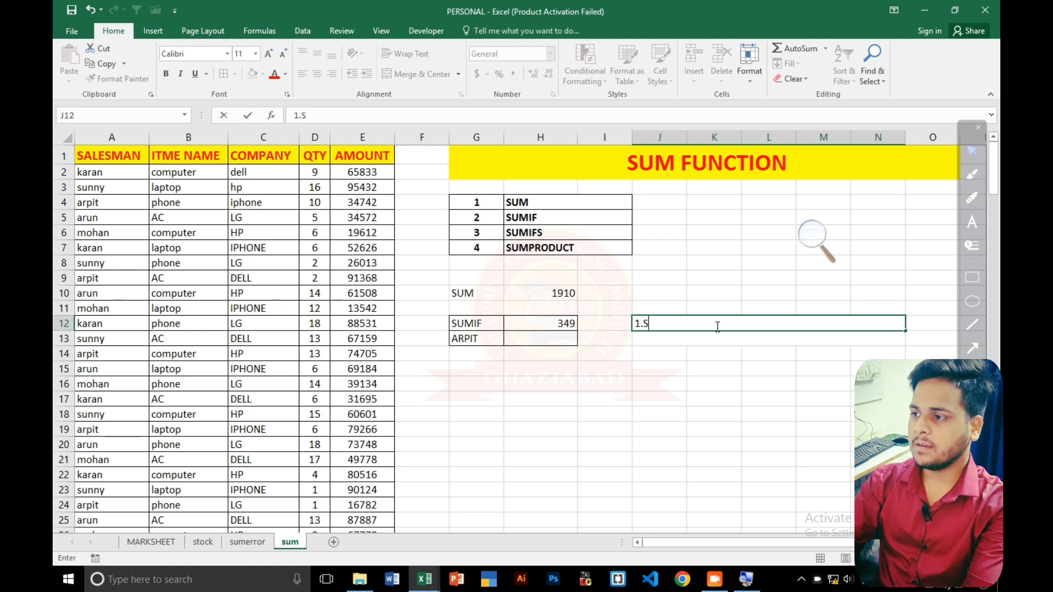
text(INGLE CON)
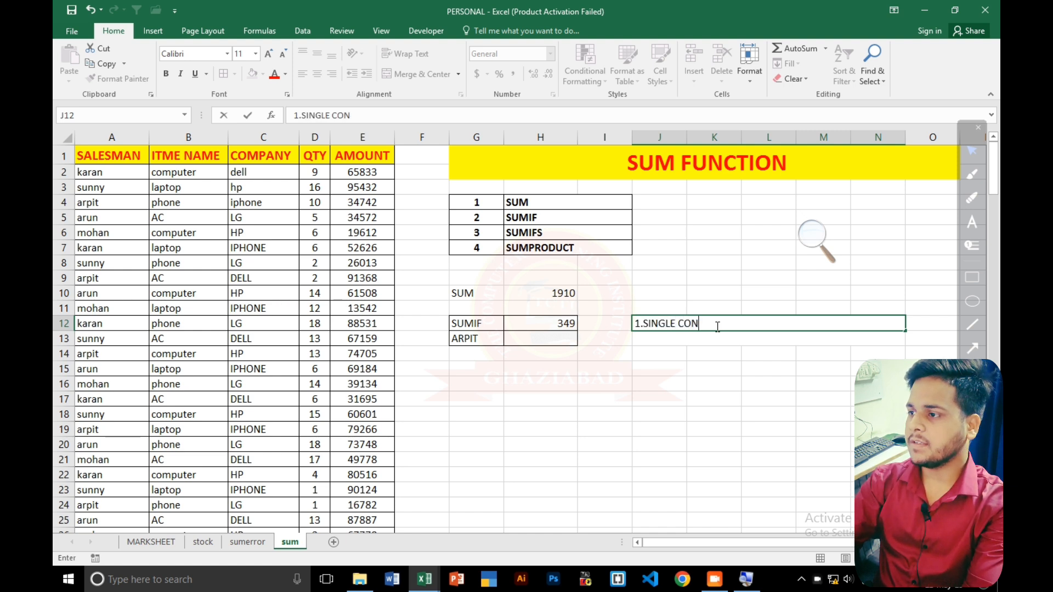
text(DITION K )
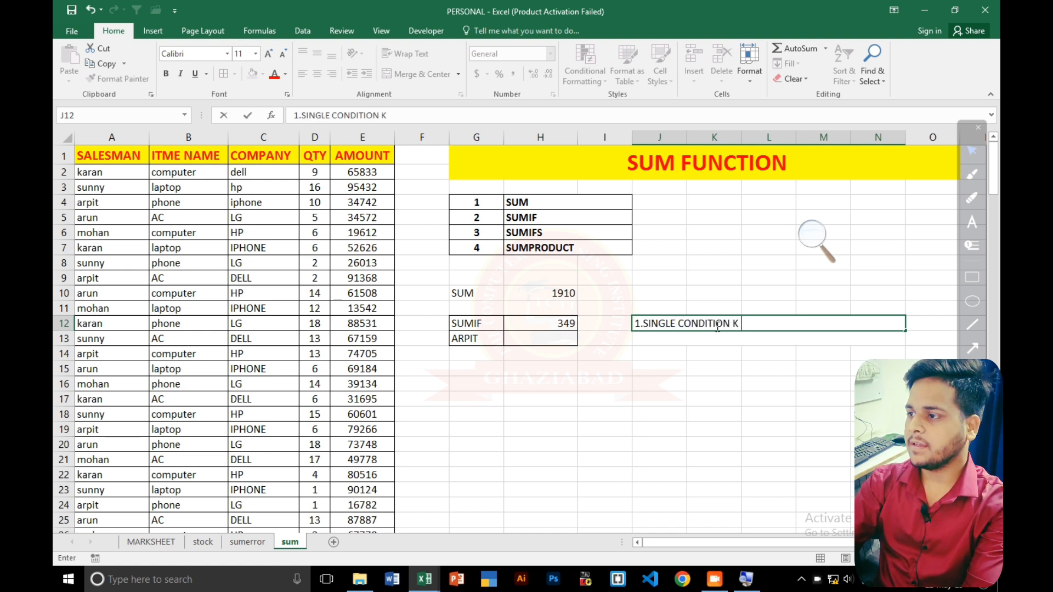
text(LIYE USE HOTA)
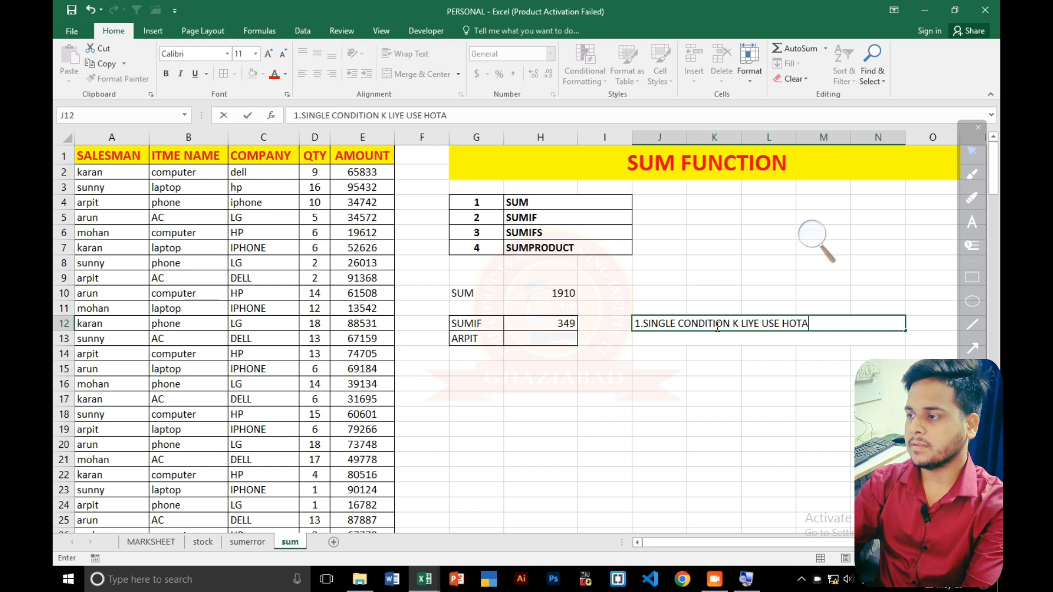
click(681, 341)
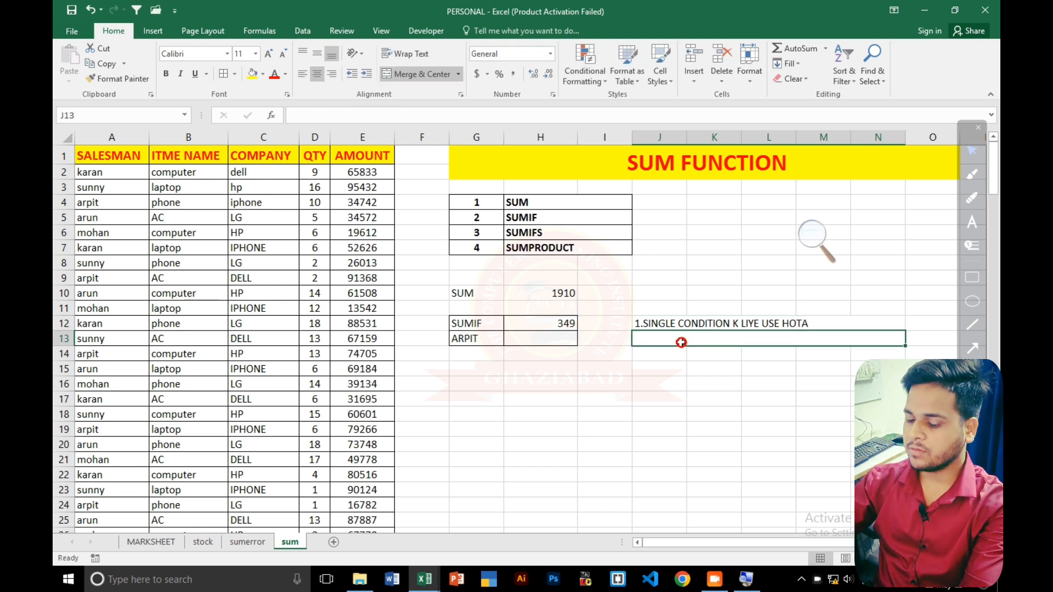
Left-align the empty merged cell J13 to match the note above it
click(650, 337)
text(2)
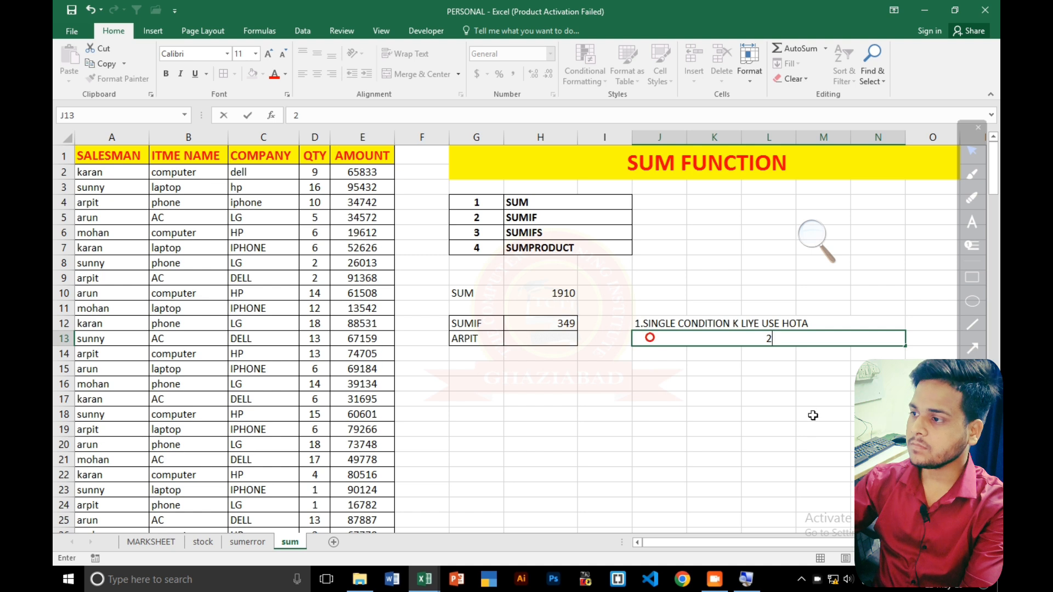
key(BackSpace)
key(Return)
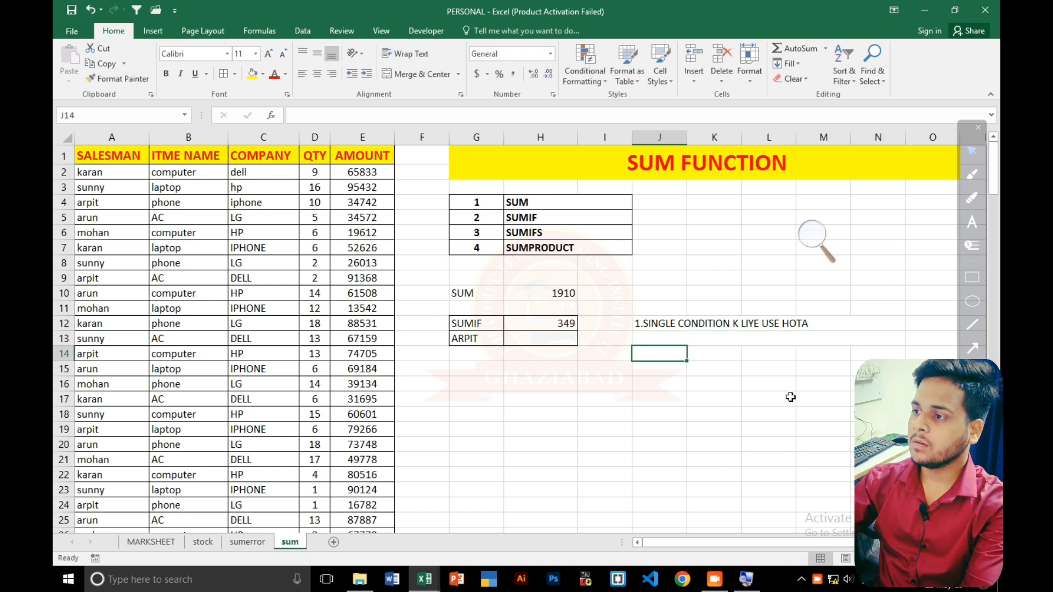
click(687, 339)
click(302, 75)
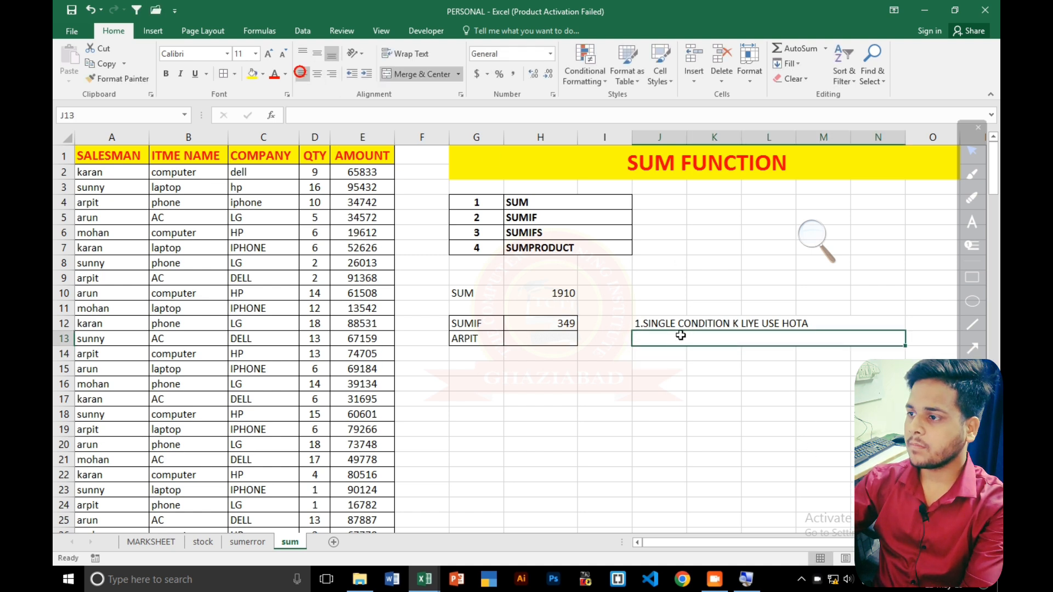
Enter the note "2.SUM RANGE REQUIRED" in the merged cell J13
double_click(650, 340)
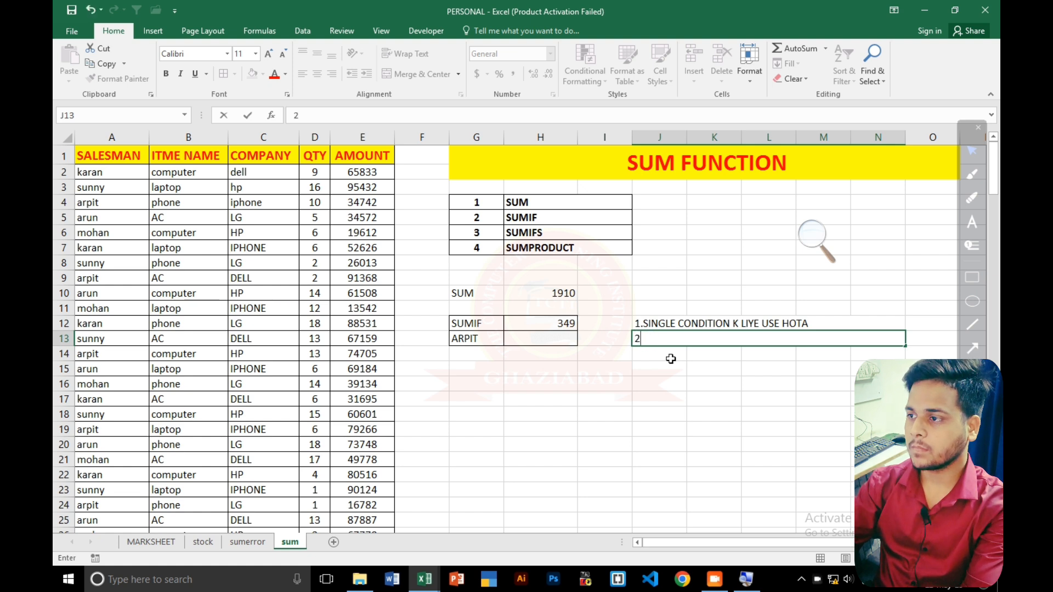
text(2.)
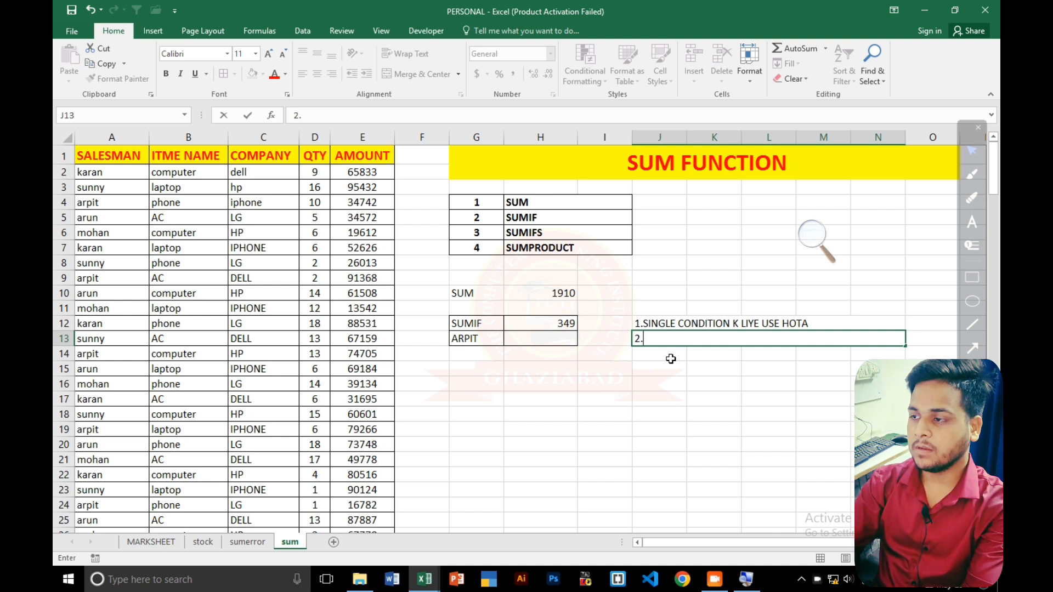
text(UM RAN)
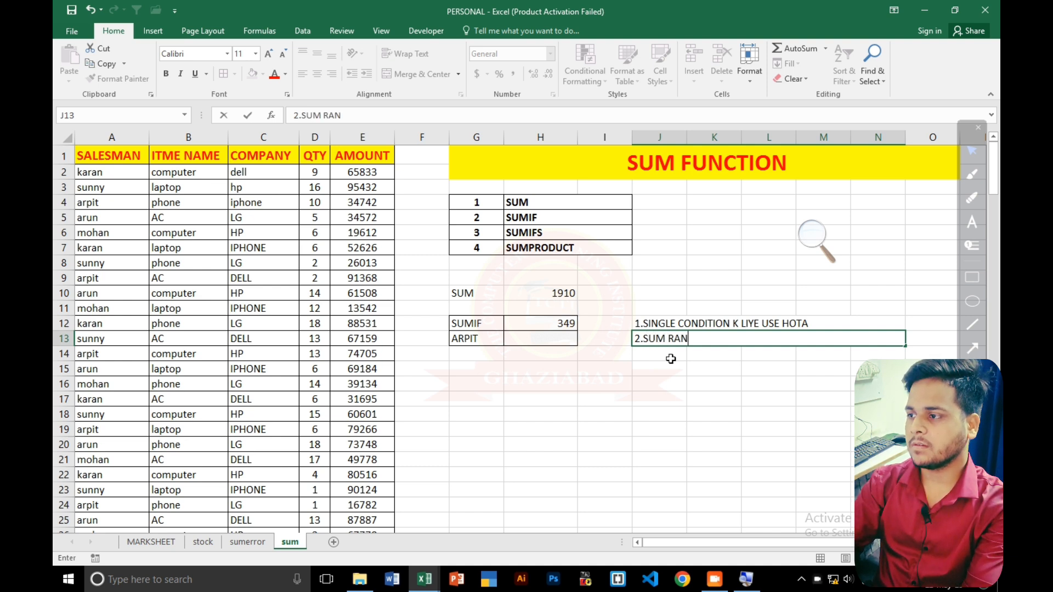
text(GE REE)
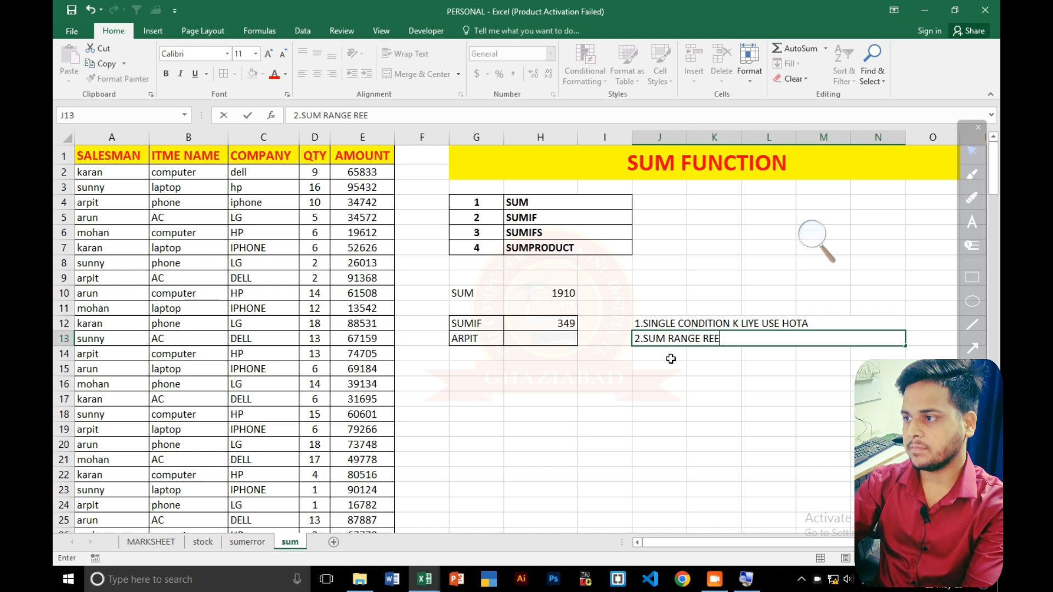
key(BackSpace)
text(QUI)
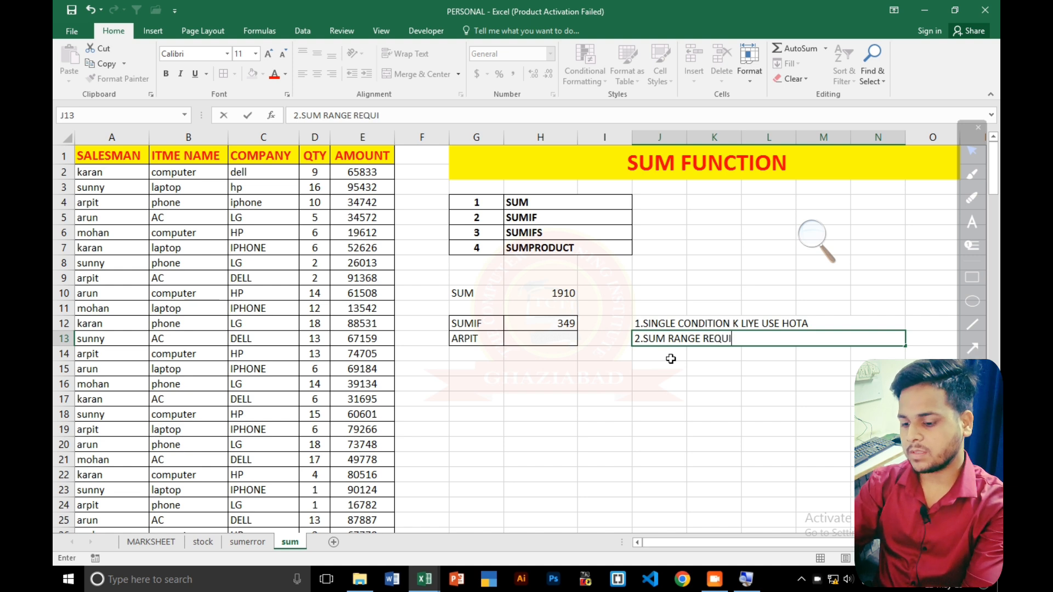
text(ED)
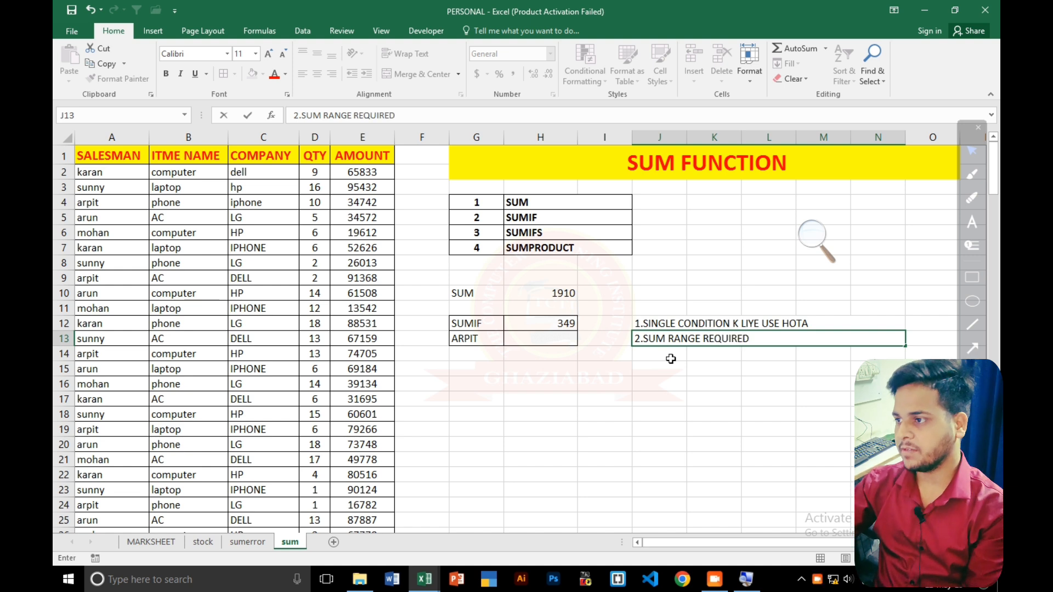
click(671, 358)
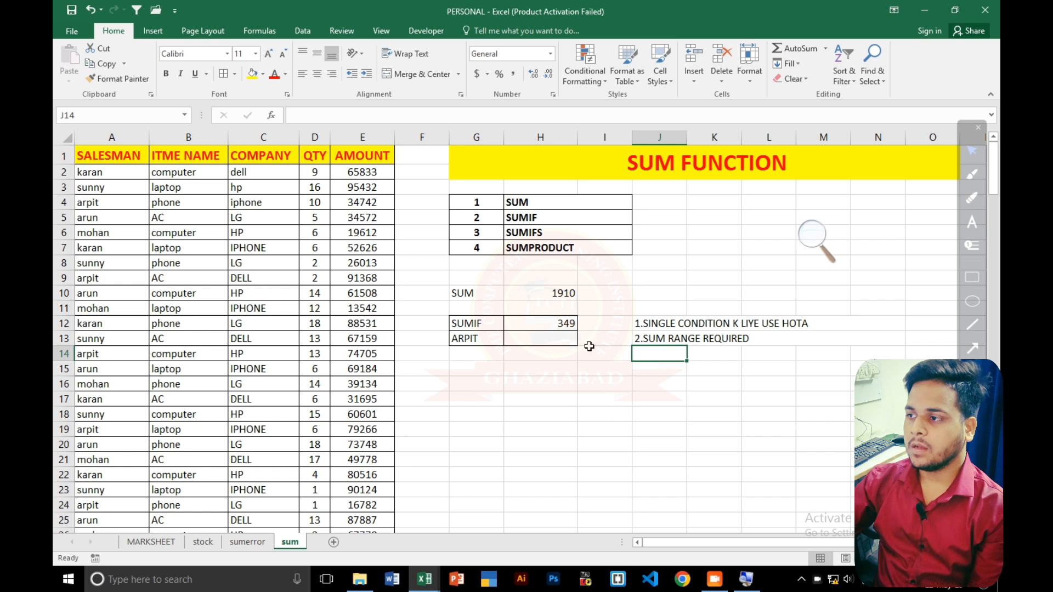
Format the two SUMIF notes in J12:N13 with a green fill and white font
drag(658, 324, 877, 339)
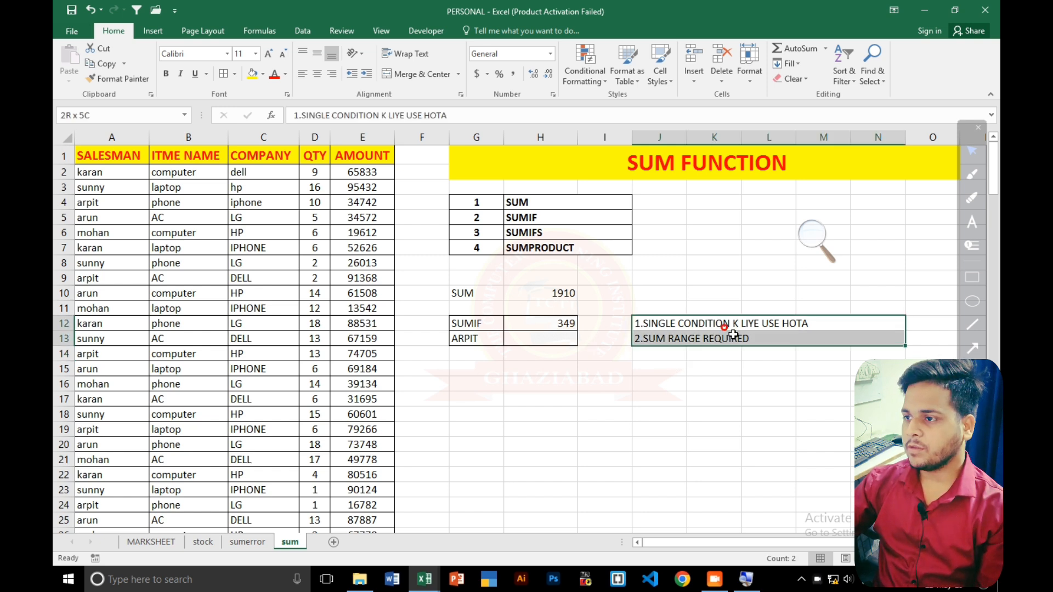
click(263, 74)
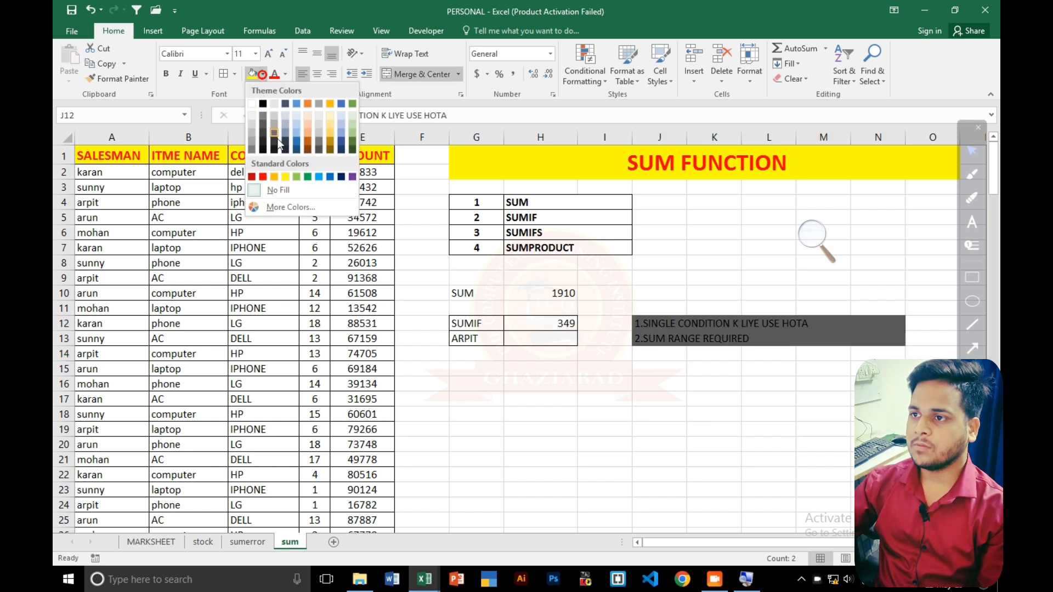
click(307, 177)
click(285, 80)
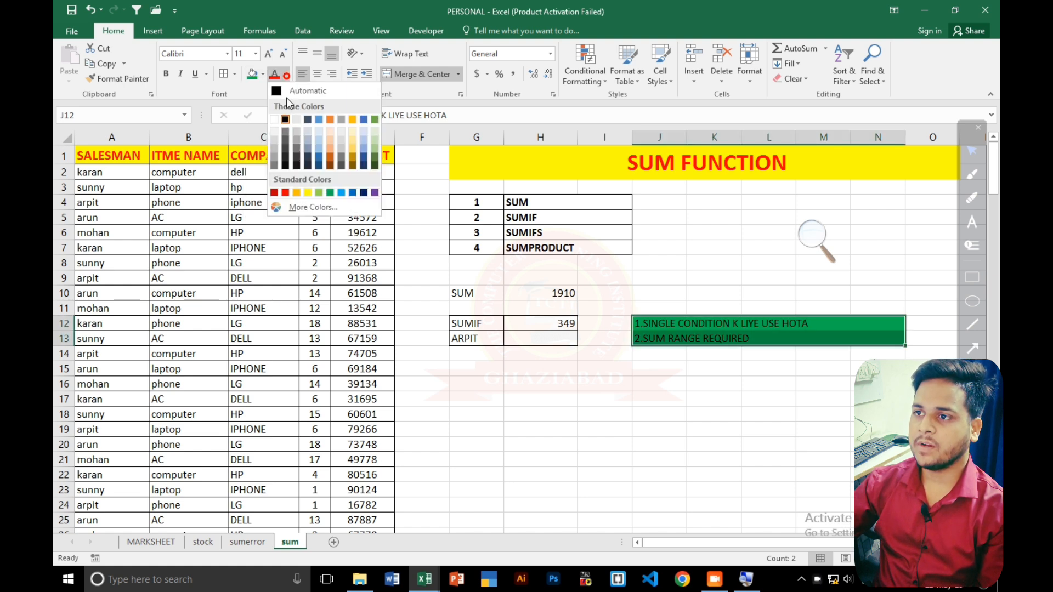
click(275, 117)
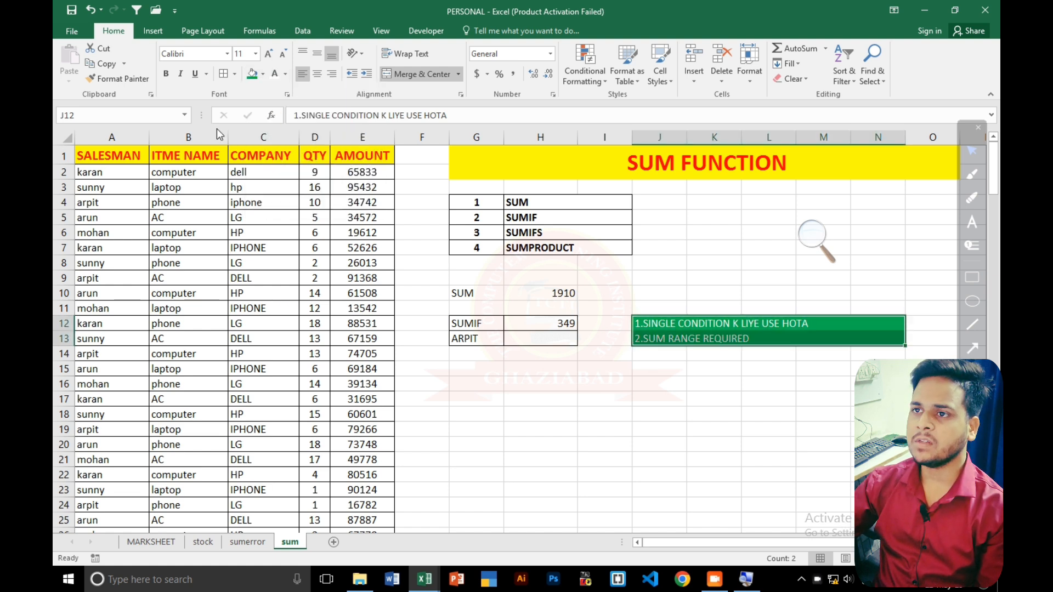
Make the two SUMIF notes in J12:N13 bold
click(164, 74)
click(583, 414)
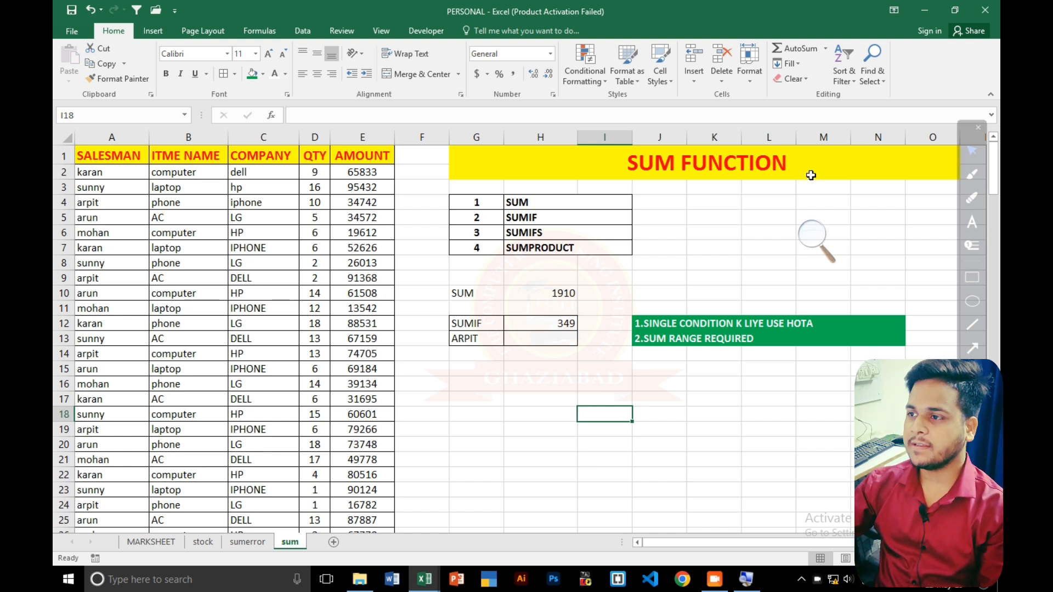
click(557, 232)
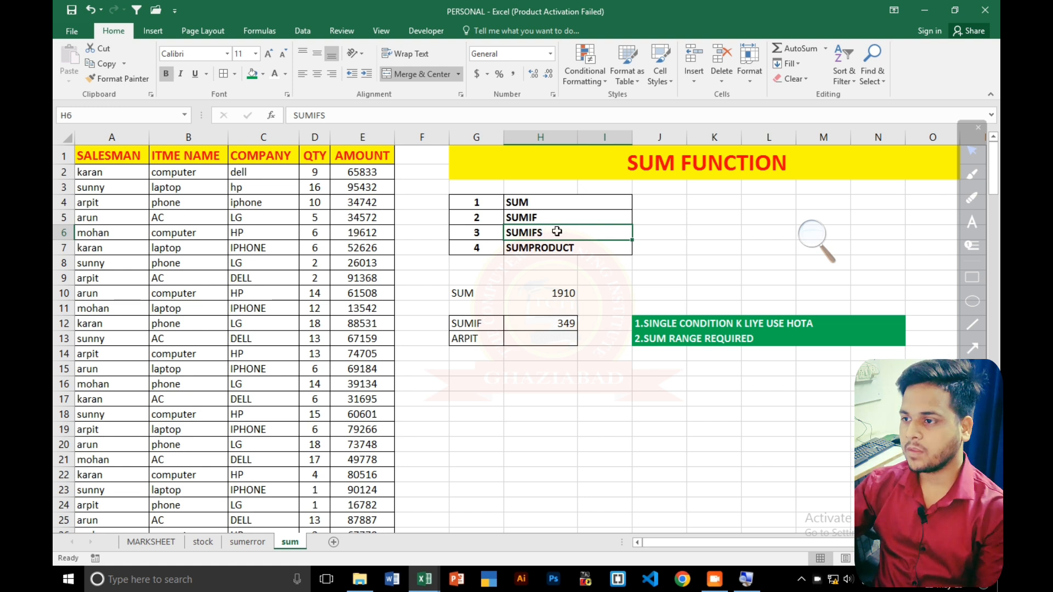
Enter the label "SUMIFS" in cell G17, leaving the cell below it empty
click(467, 399)
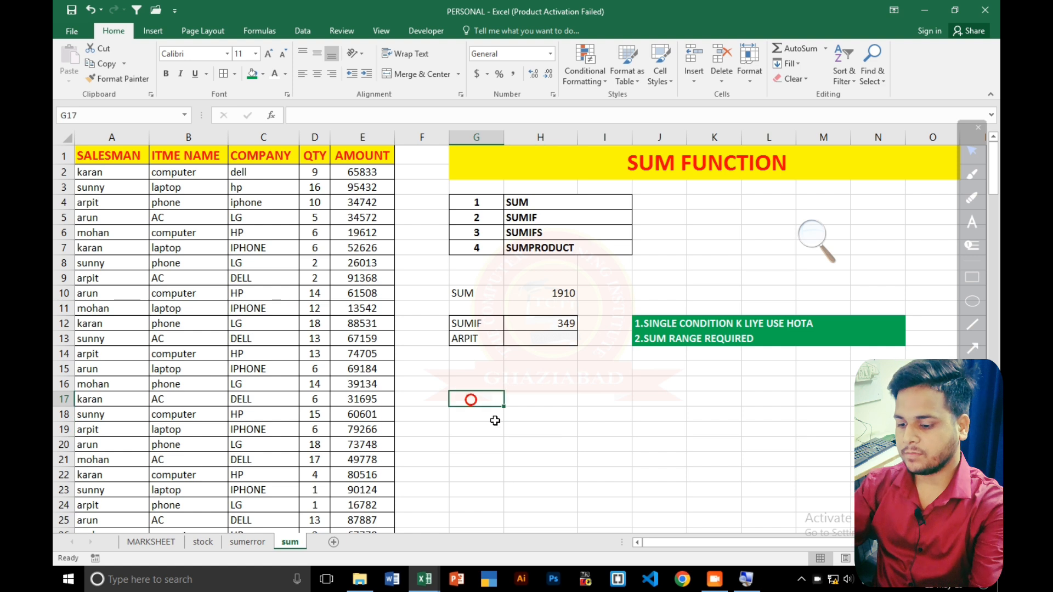
text(SU)
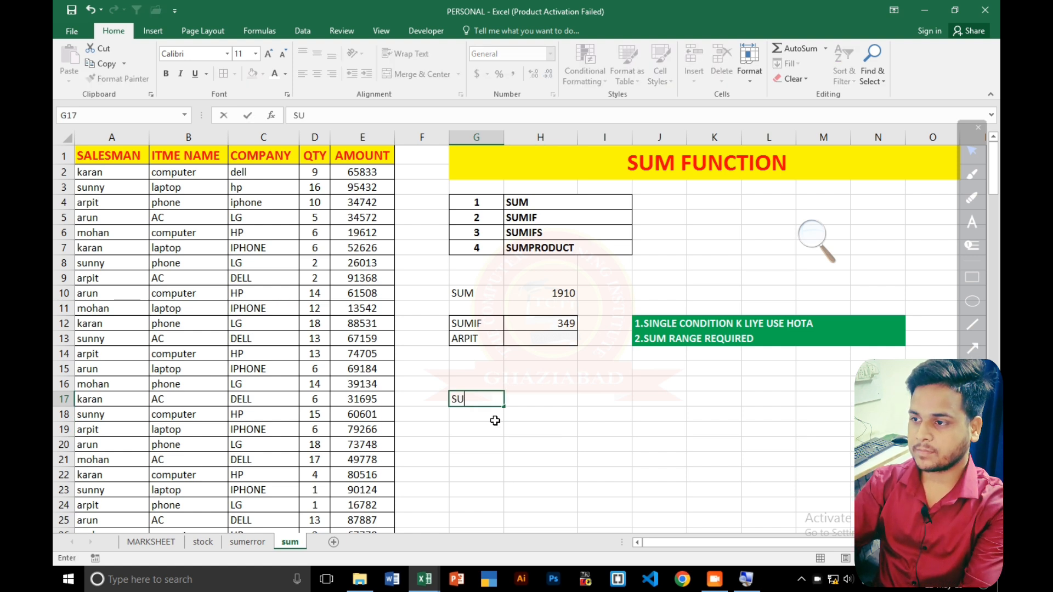
text(MIFS)
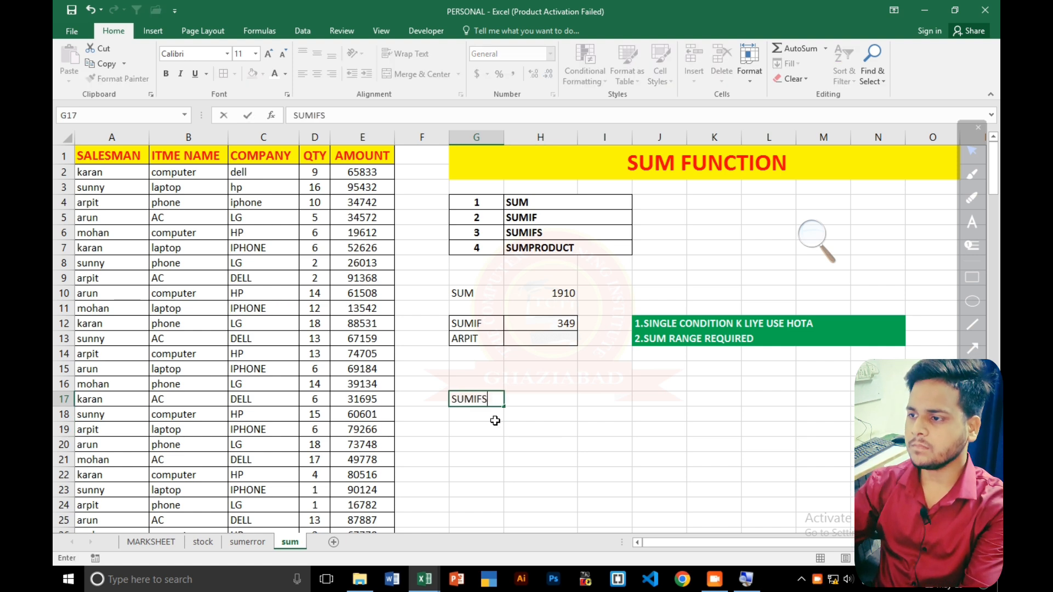
key(Return)
text(])
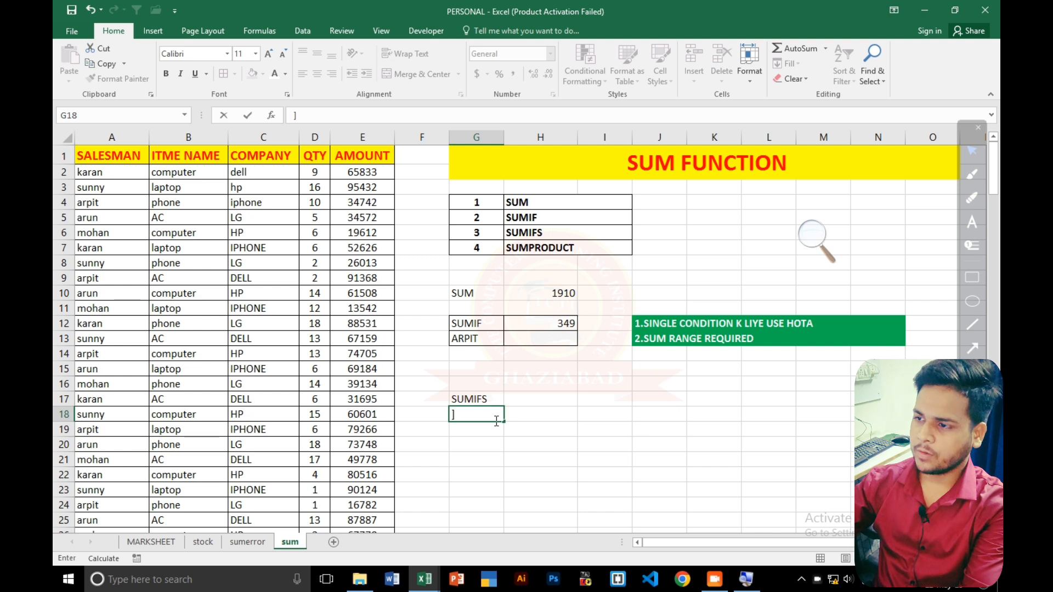
click(530, 428)
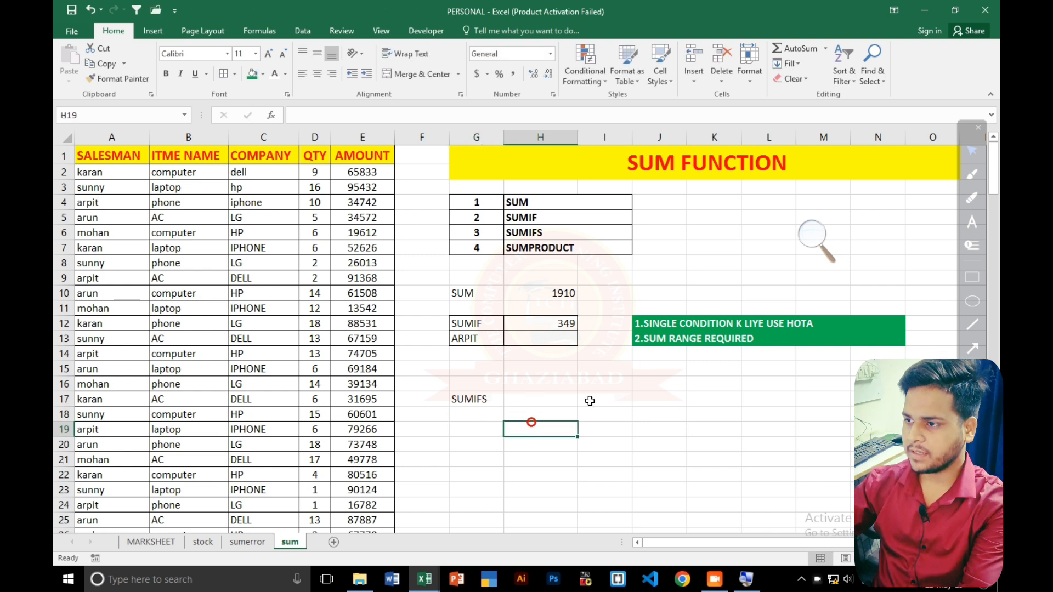
Widen column I slightly and merge and center cells H18:I18 below the SUMIFS row
click(536, 402)
click(590, 401)
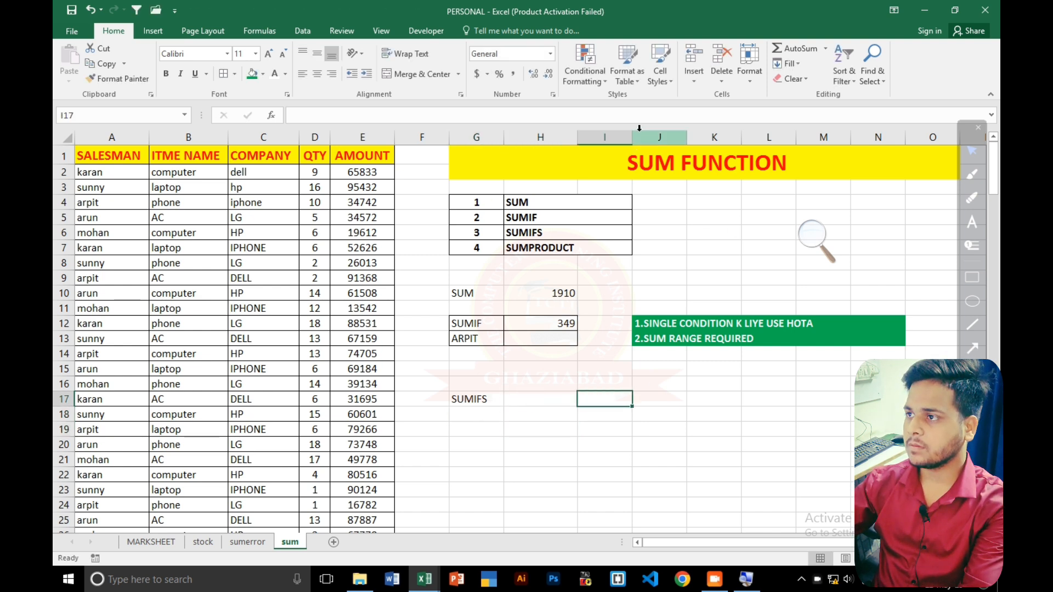
drag(638, 130, 656, 131)
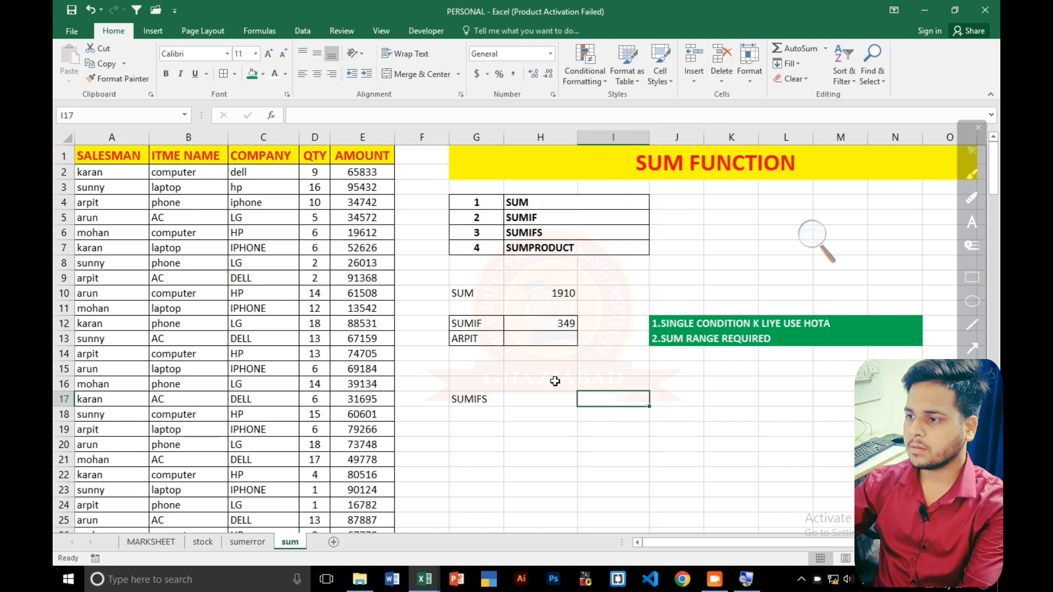
click(547, 406)
drag(518, 416, 603, 414)
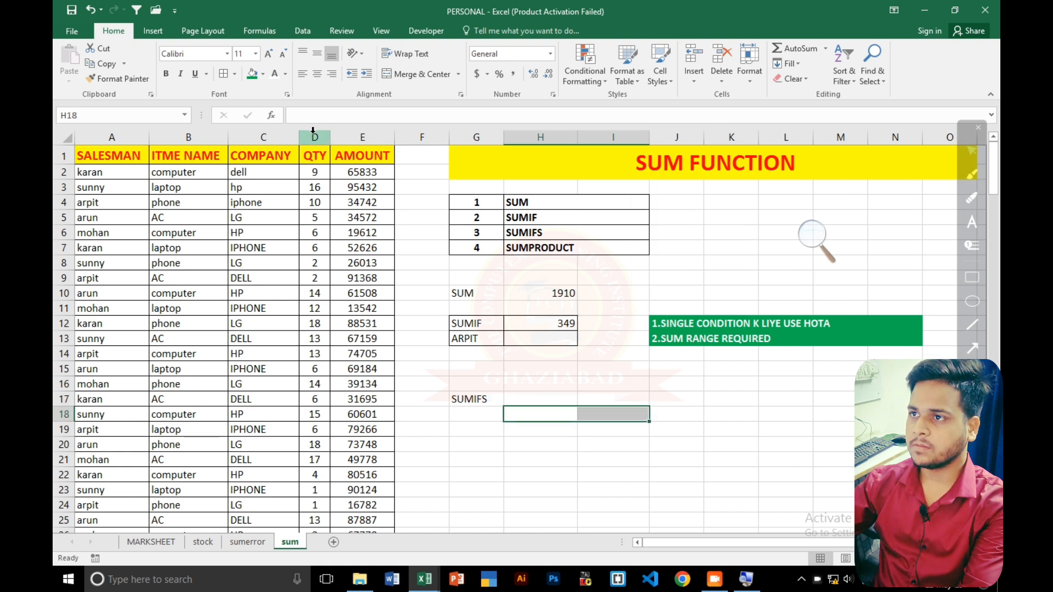
click(409, 73)
click(532, 397)
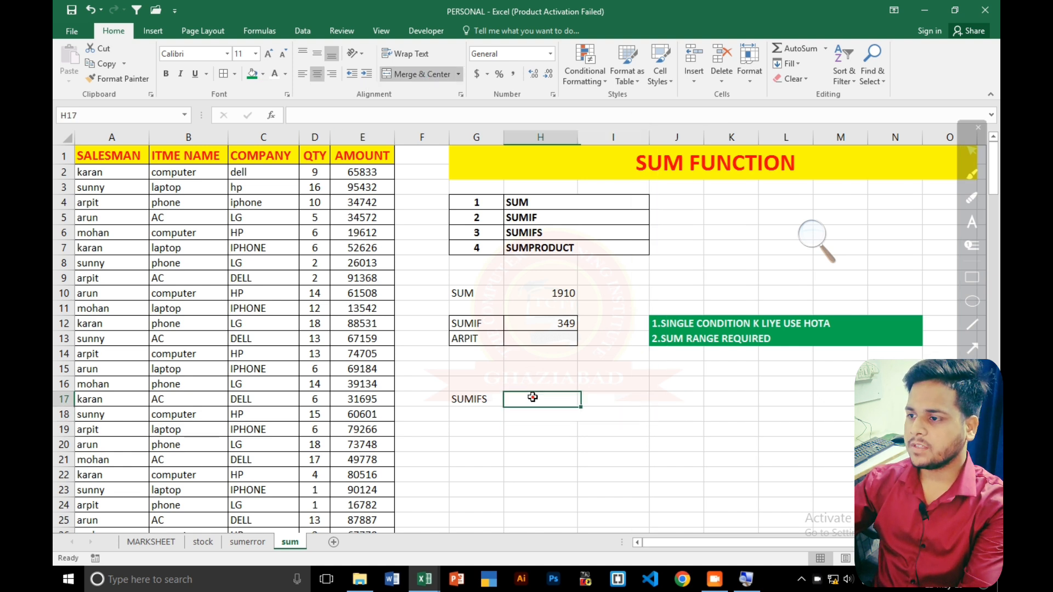
Apply borders to all cells of the SUMIFS block G17:I18
drag(487, 402, 600, 418)
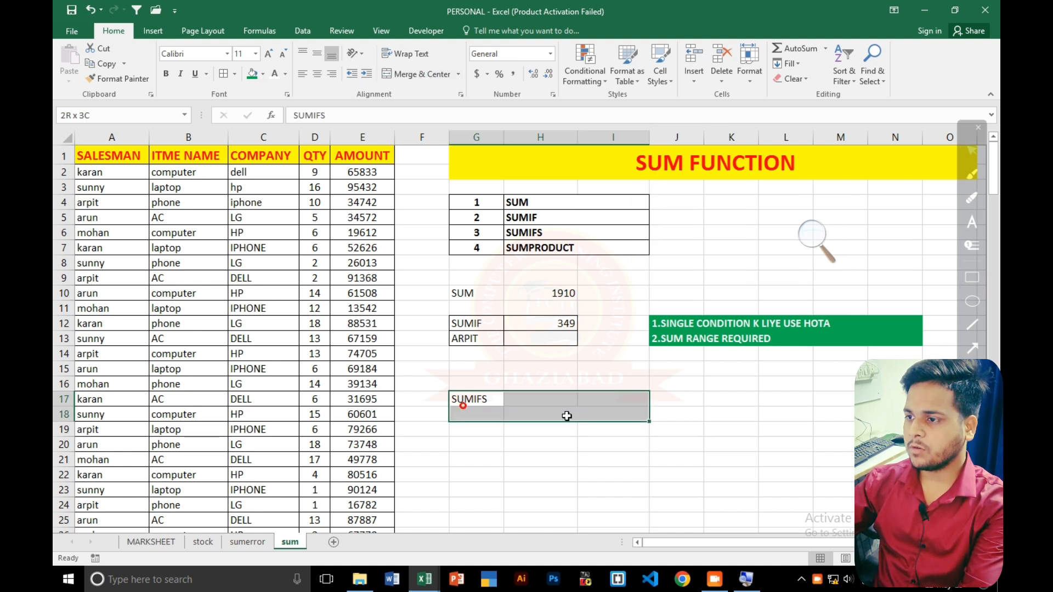
click(224, 77)
click(548, 412)
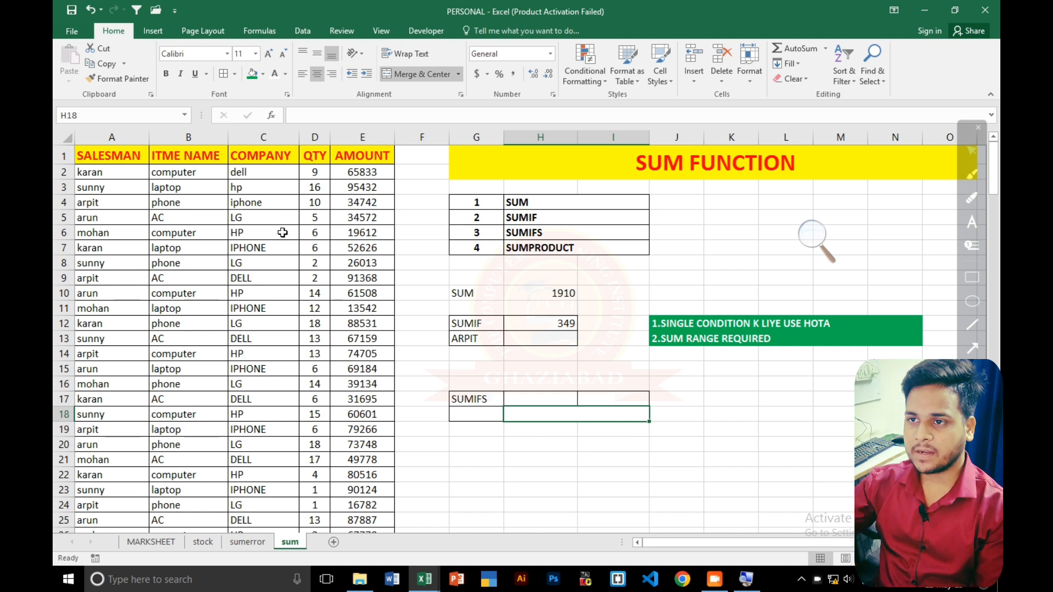
click(117, 172)
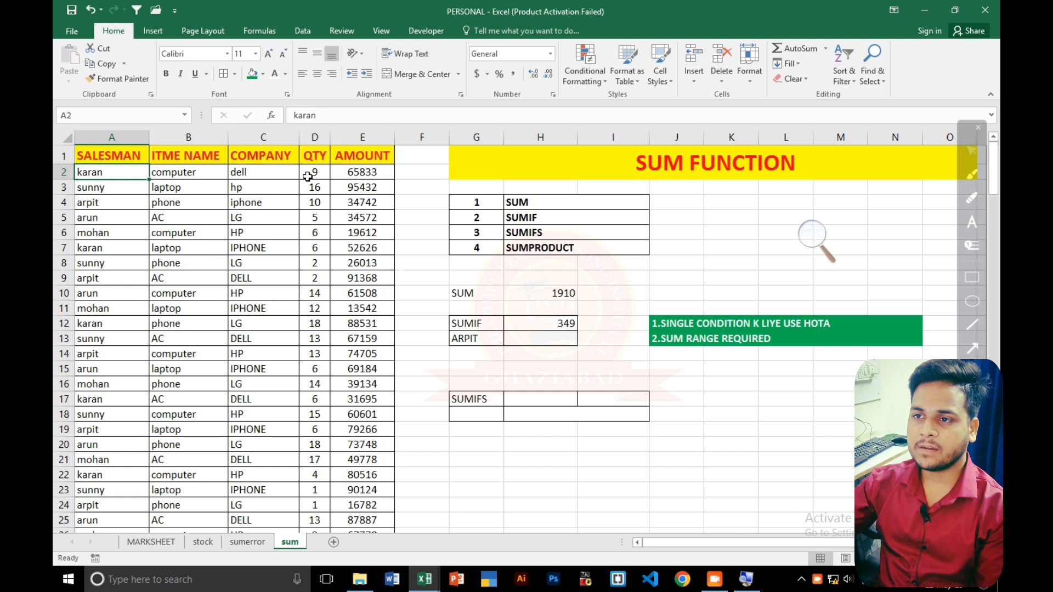
click(308, 176)
click(116, 177)
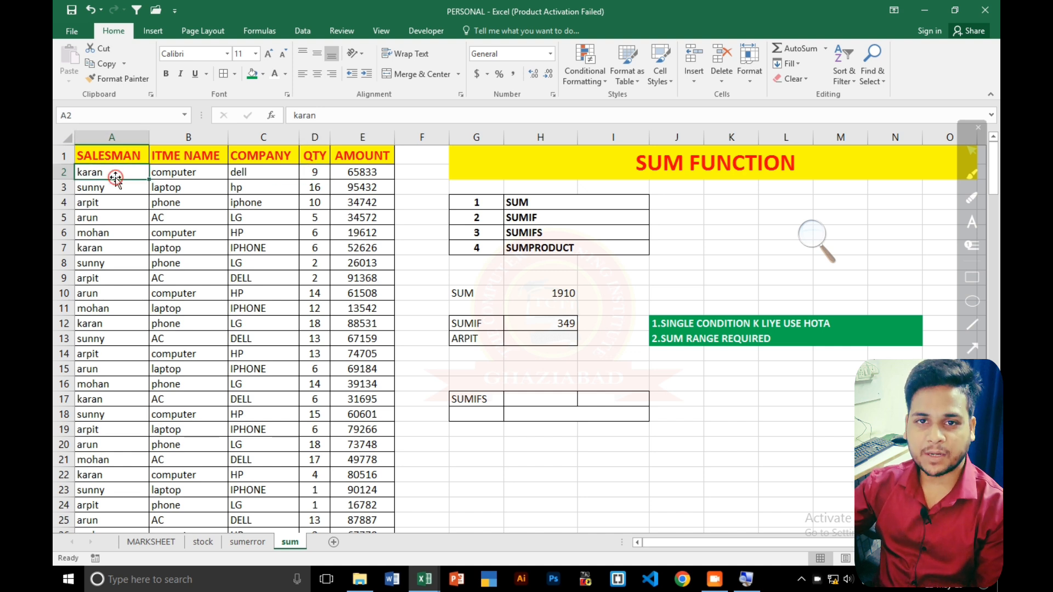
click(185, 174)
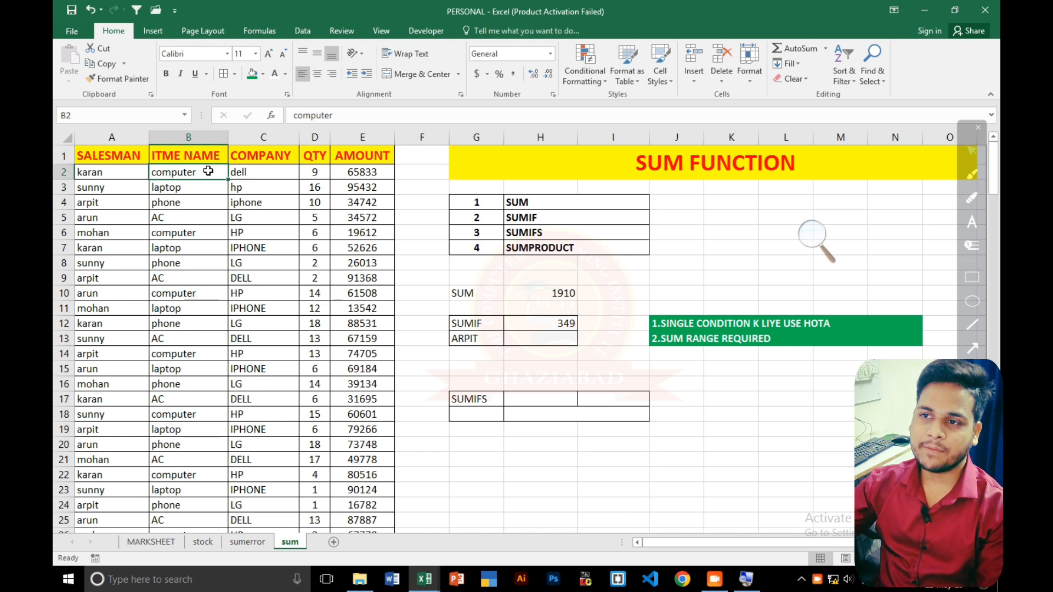
click(116, 172)
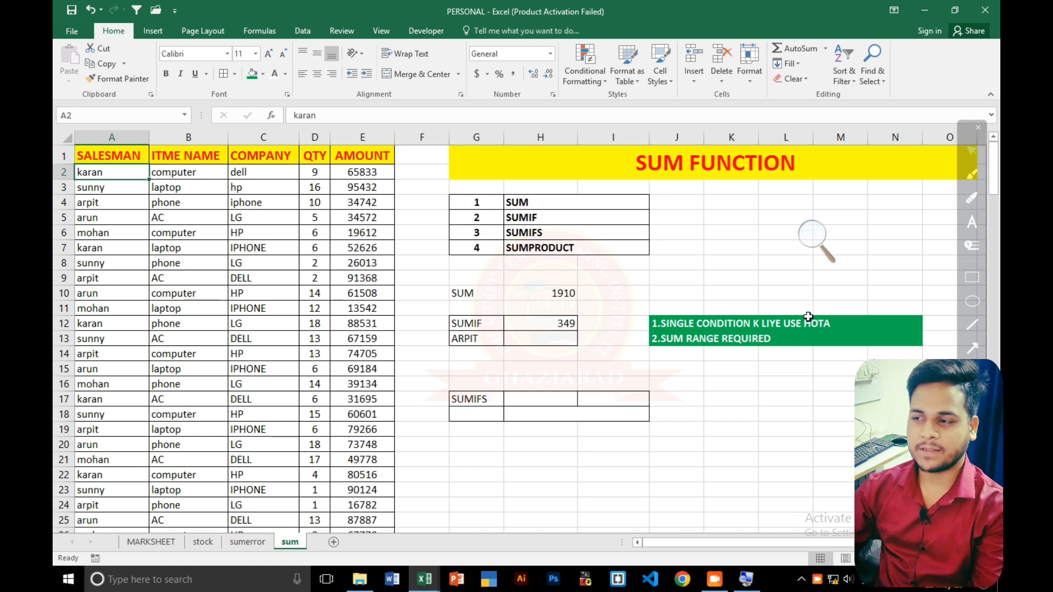
Start a SUMIFS formula in the merged cell H18 with the QTY values D2:D179 as the sum range
click(566, 418)
text(=)
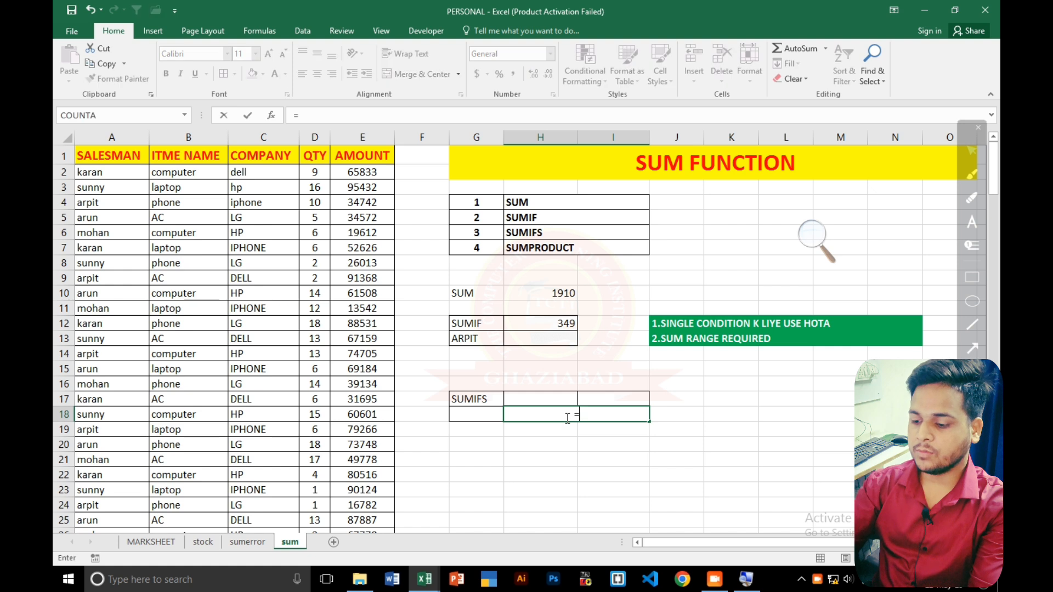
text(S)
key(BackSpace)
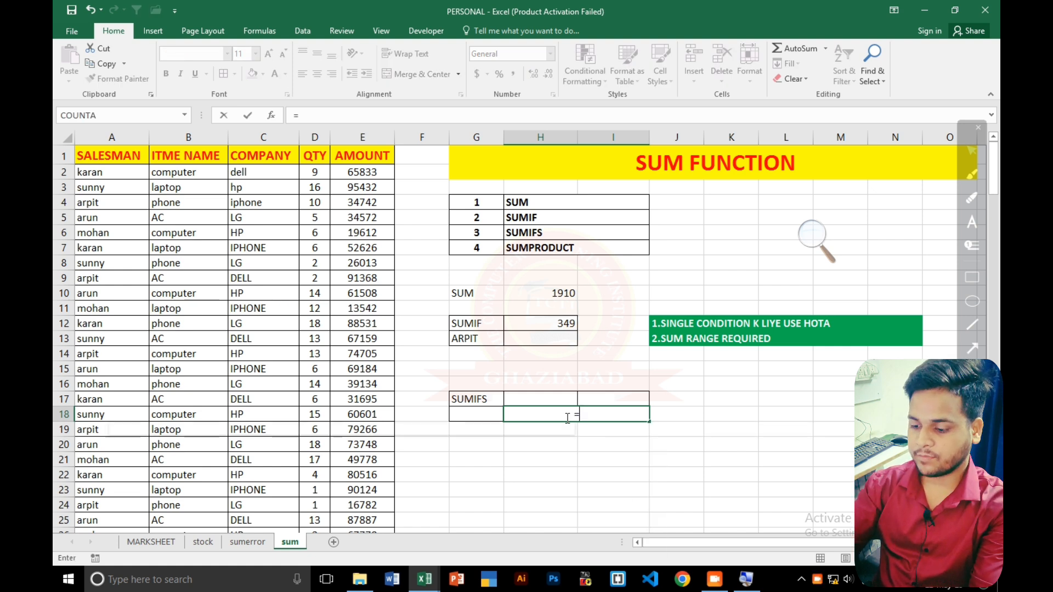
text(SUMIF)
key(Down)
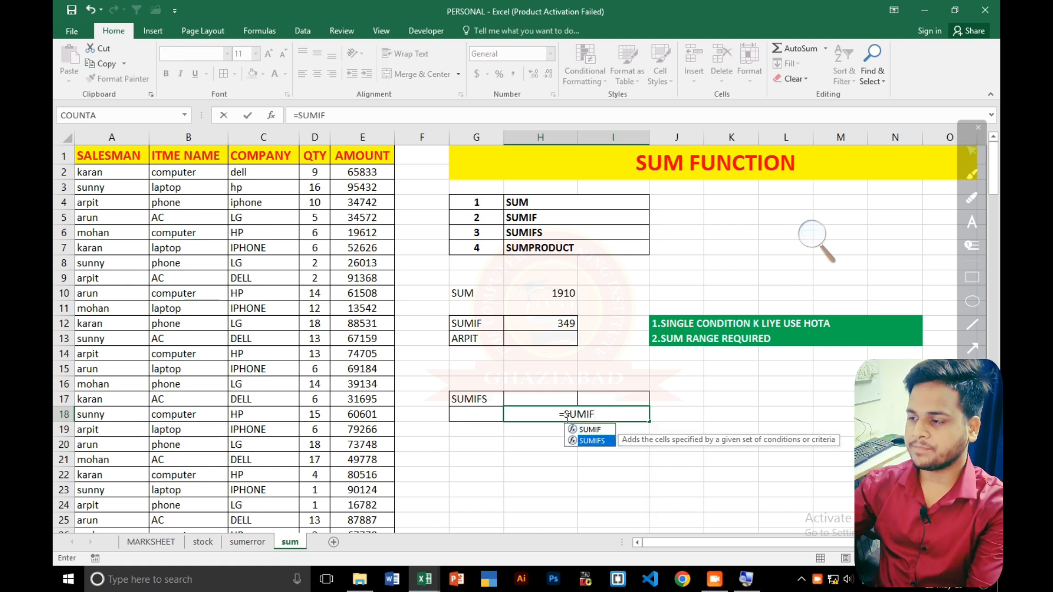
key(Tab)
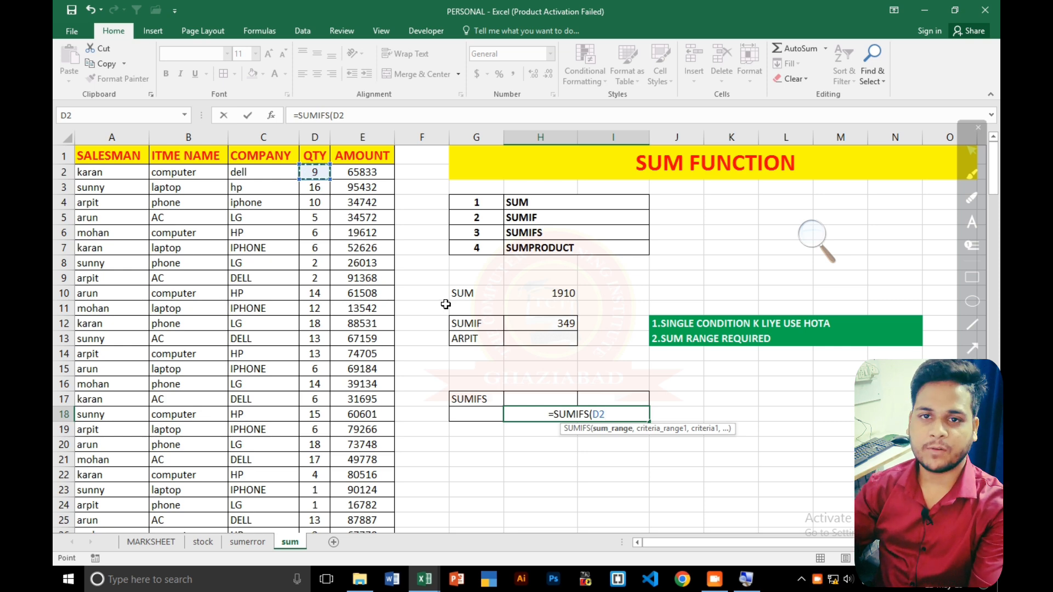
key(ctrl+shift+Down)
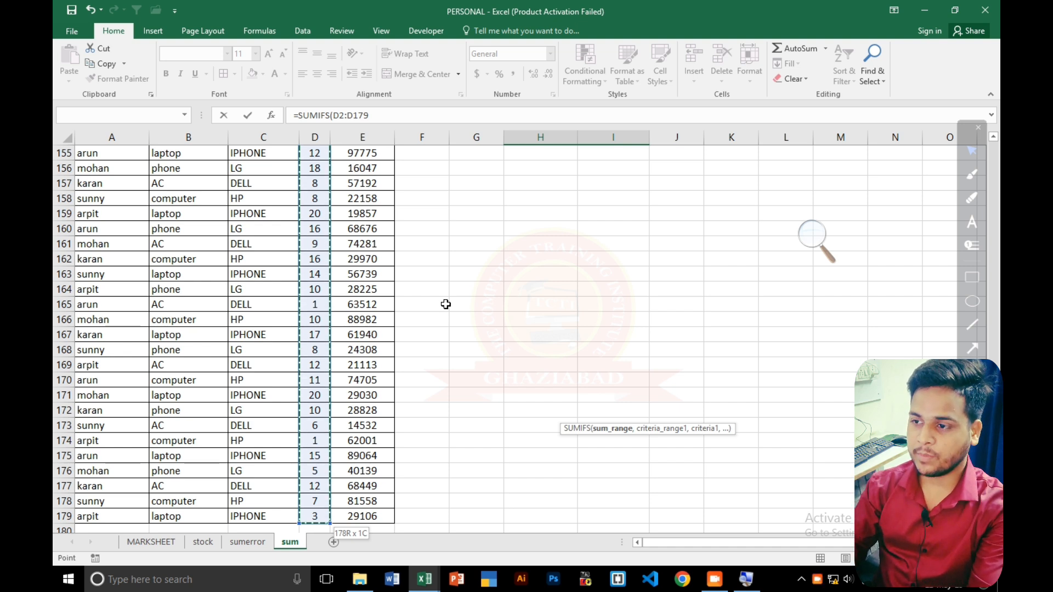
text(,)
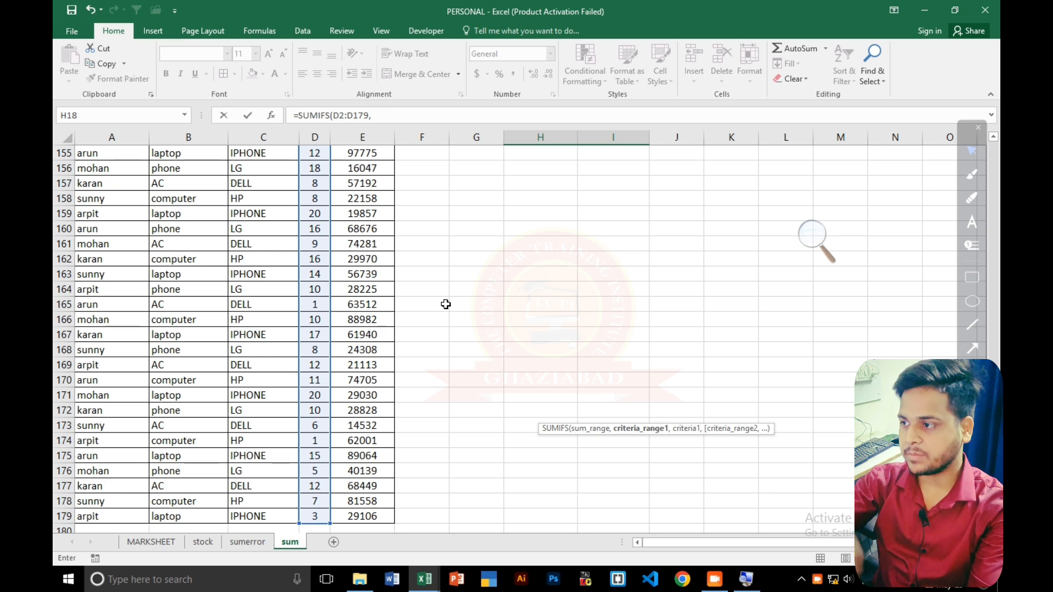
Add the salesman range A2:A179 as the first criteria range and cell H17 as its criterion
scroll(446, 305, up, 20)
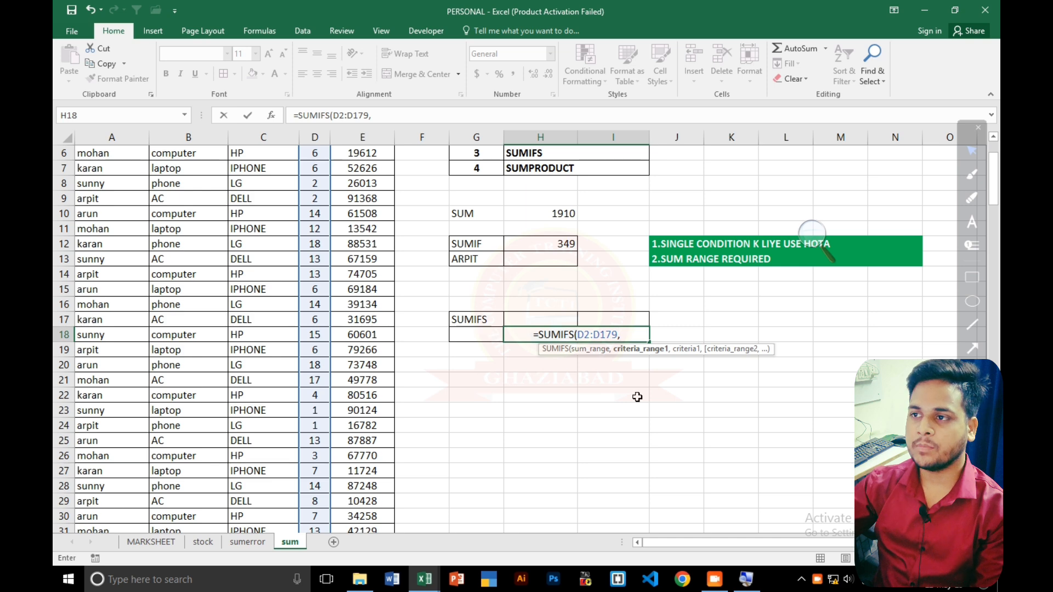
scroll(382, 307, up, 2)
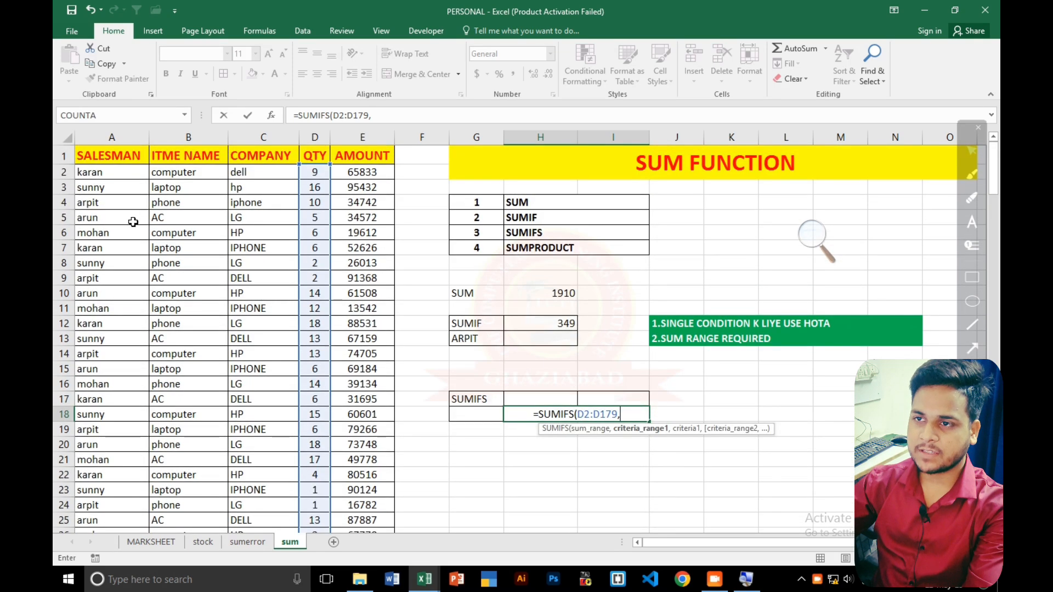
click(110, 171)
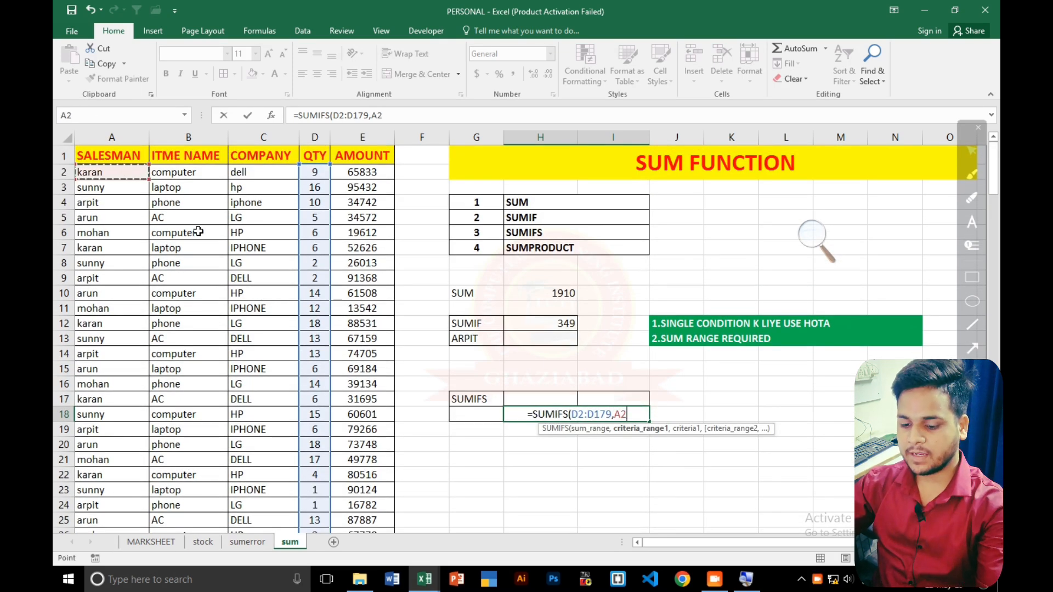
key(ctrl+shift+Down)
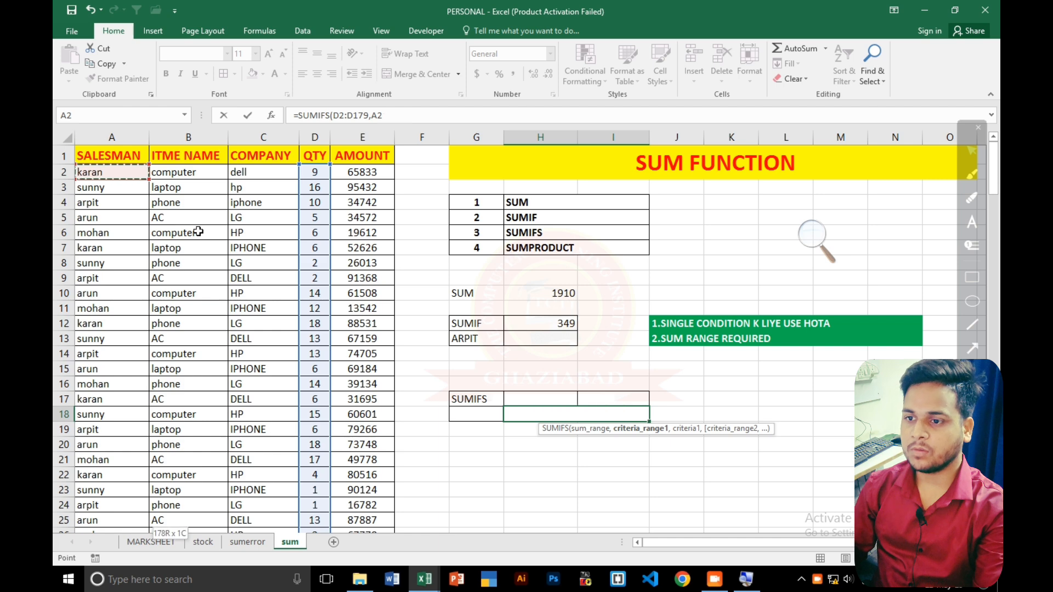
text(,)
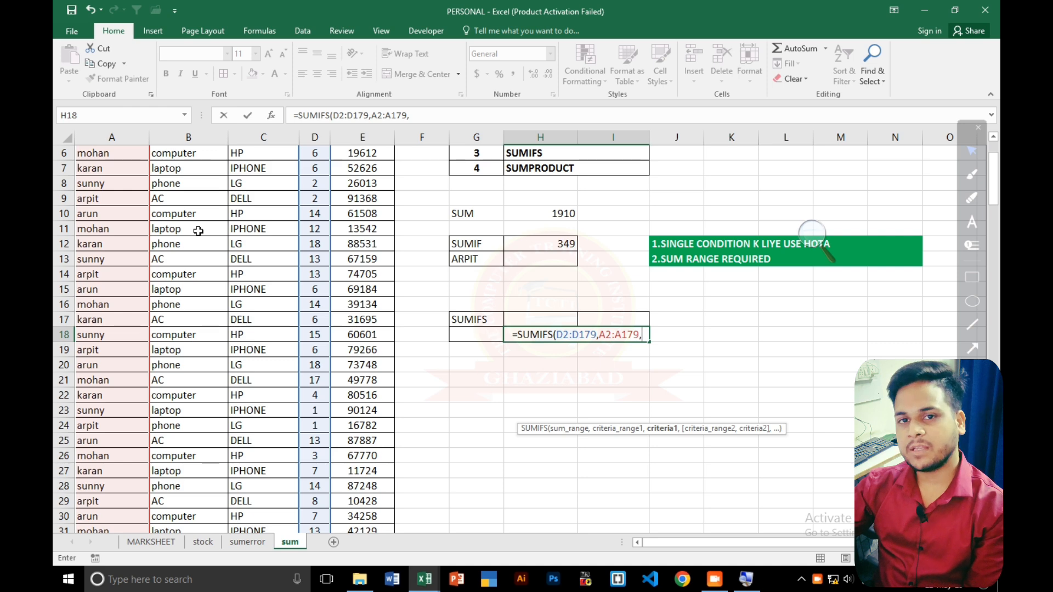
scroll(165, 348, up, 2)
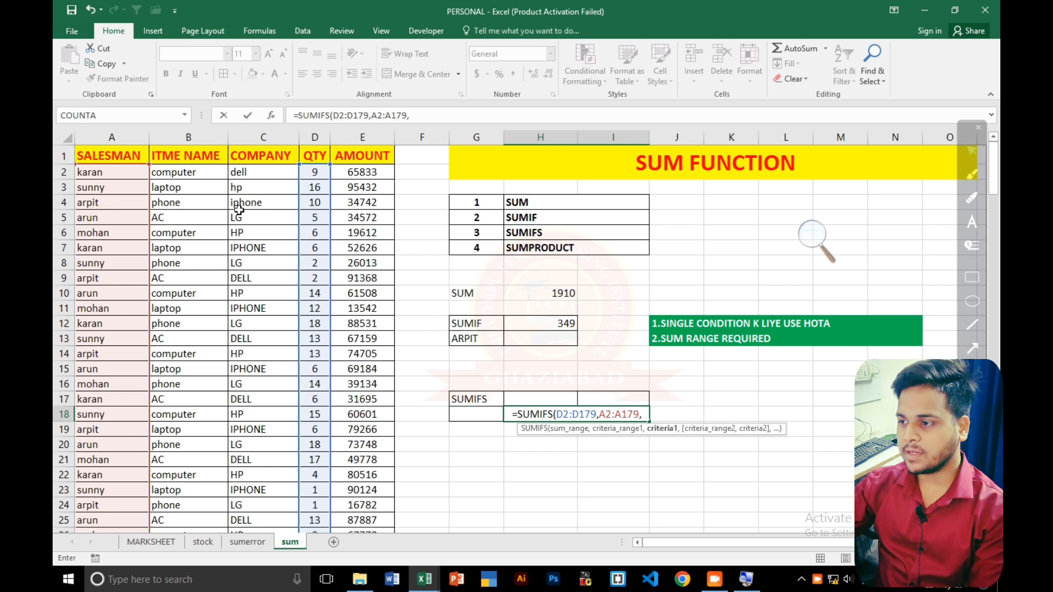
click(528, 397)
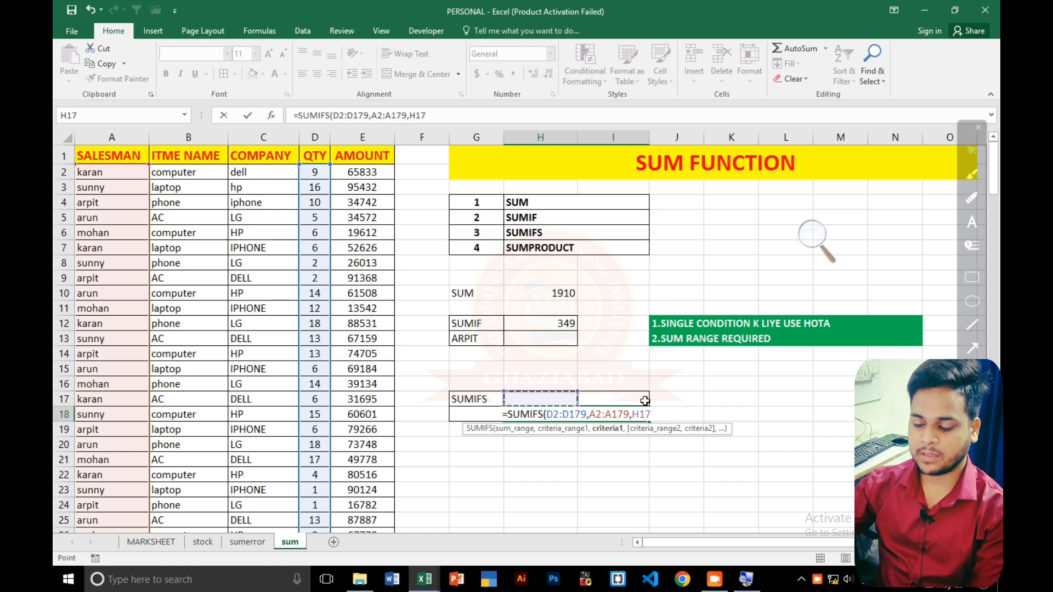
text(,)
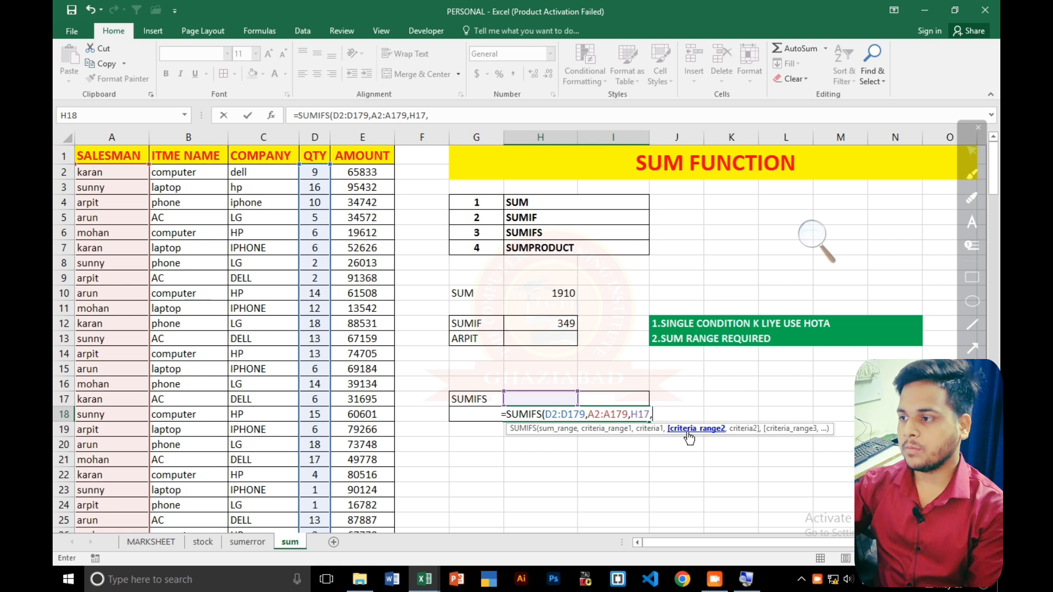
Add the item name range B2:B179 as the second criteria range of the SUMIFS formula
click(176, 171)
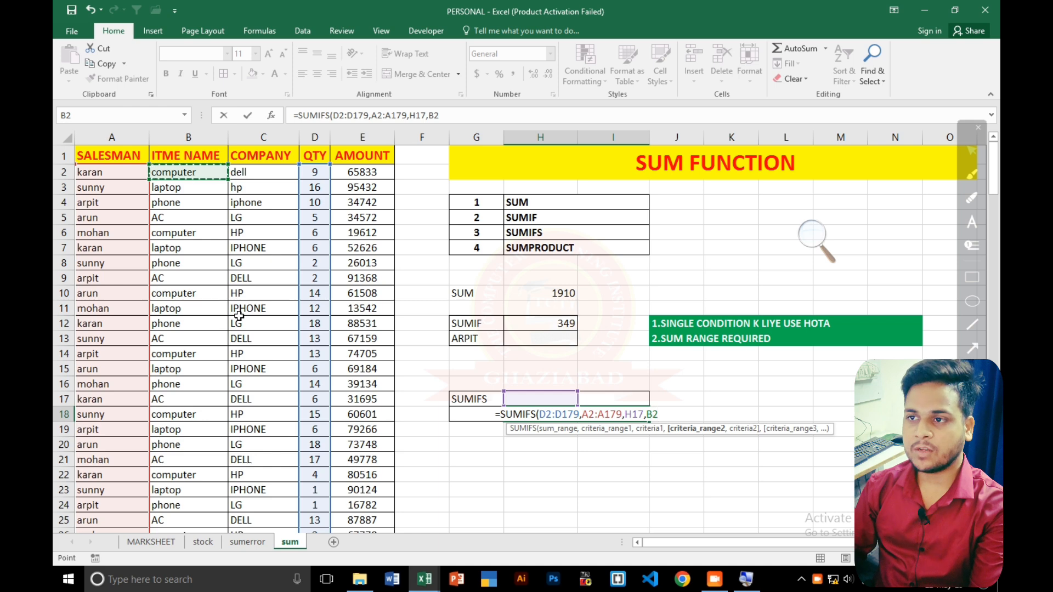
key(ctrl+shift+Down)
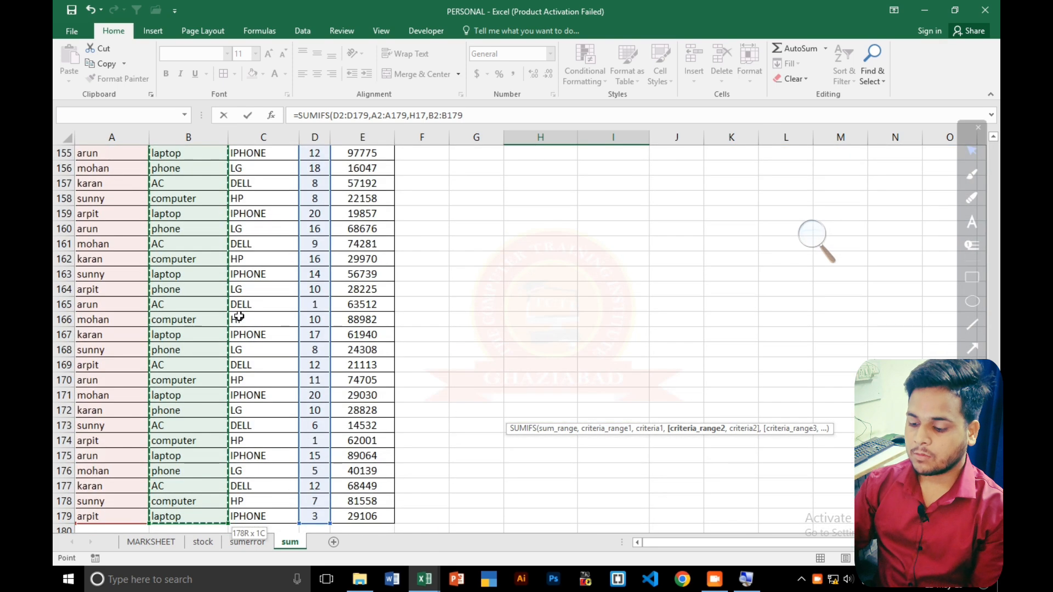
text(,)
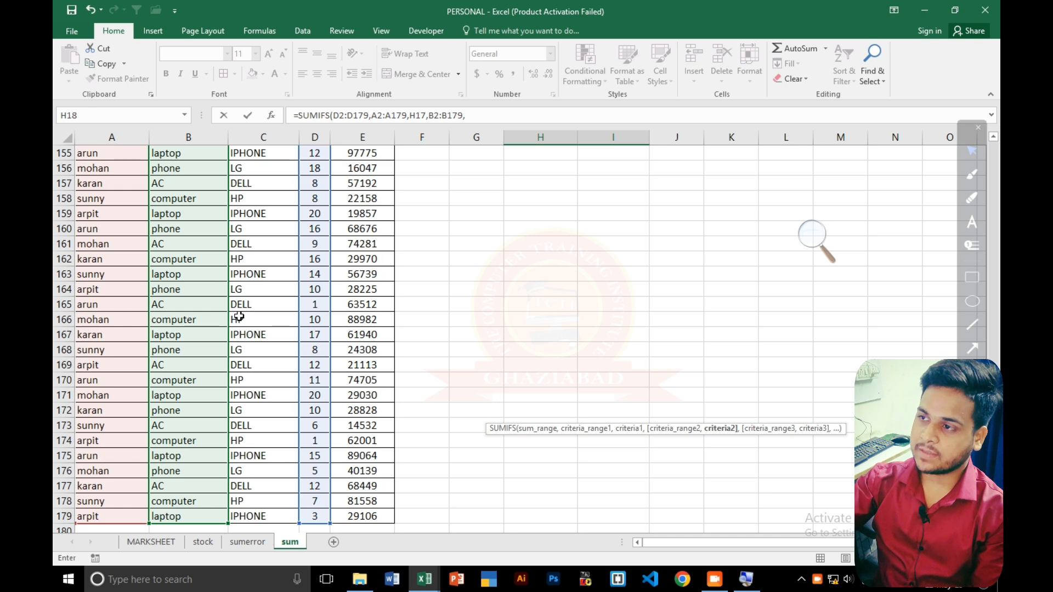
key(ctrl+BackSpace)
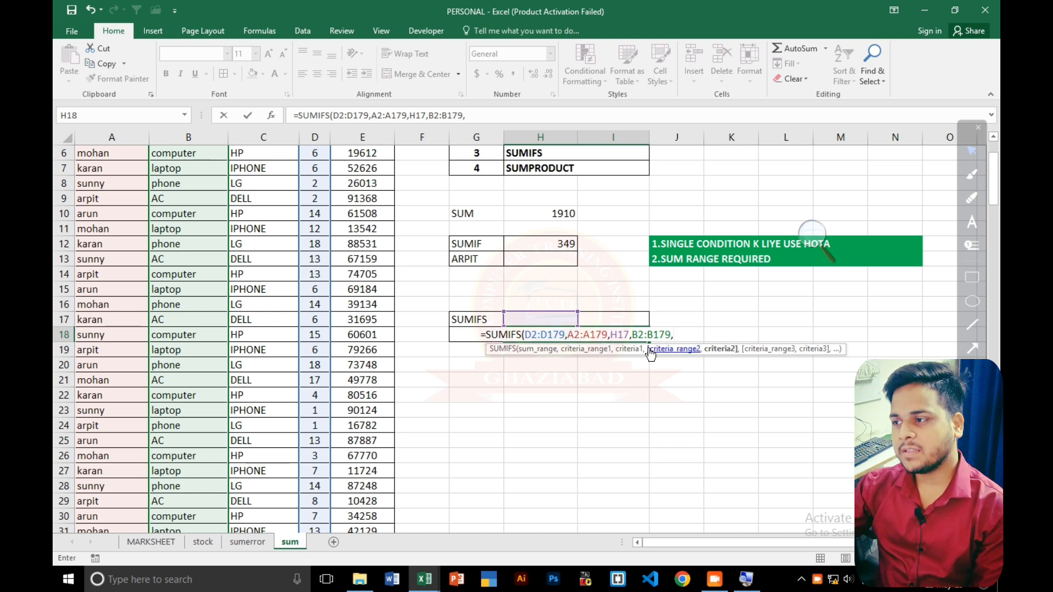
Complete the SUMIFS formula in H18 with cell I17 as the second criterion
click(611, 321)
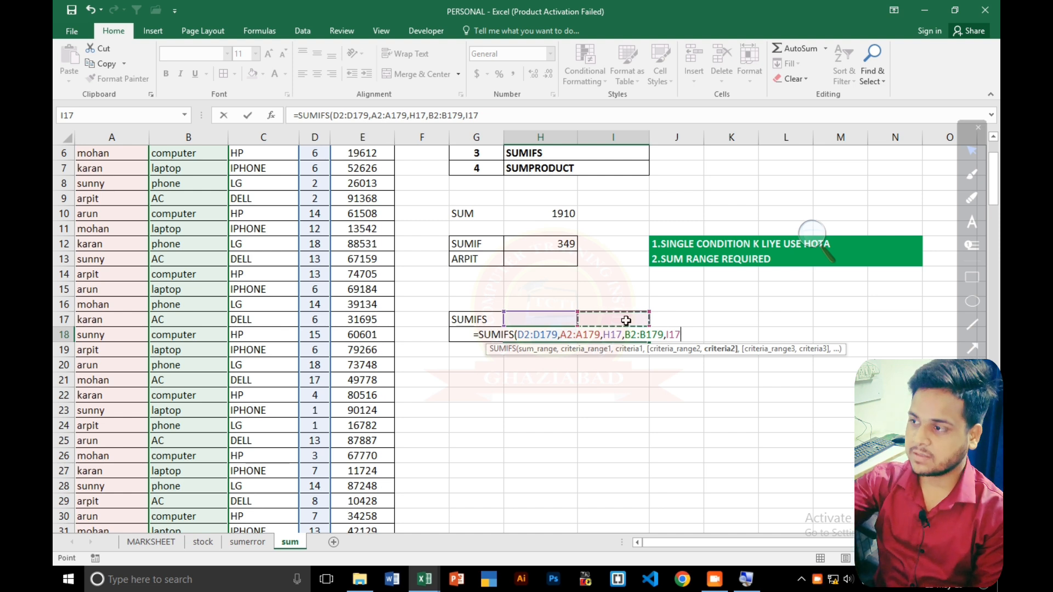
text())
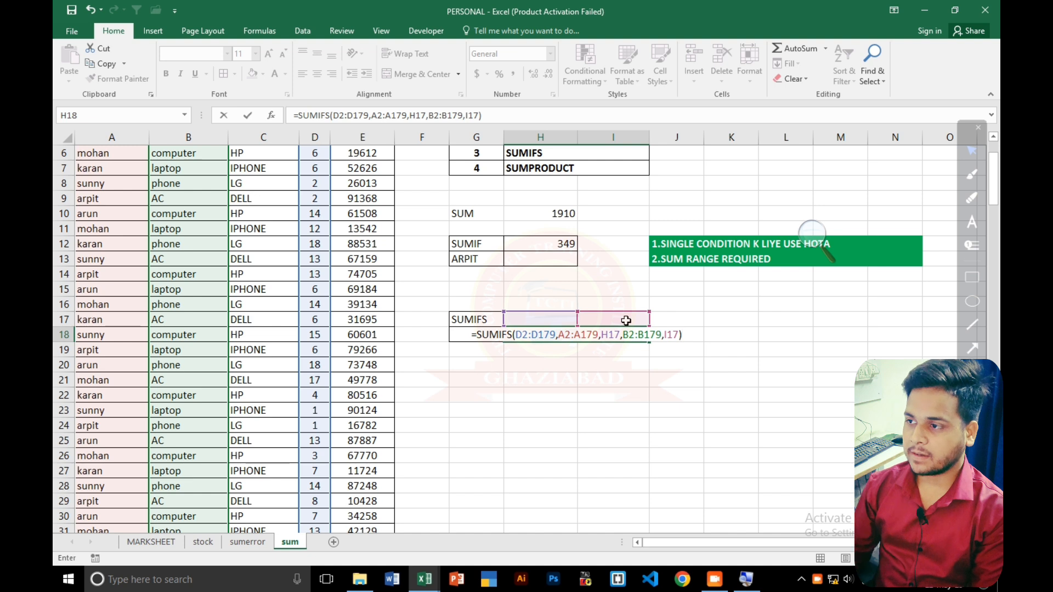
key(Return)
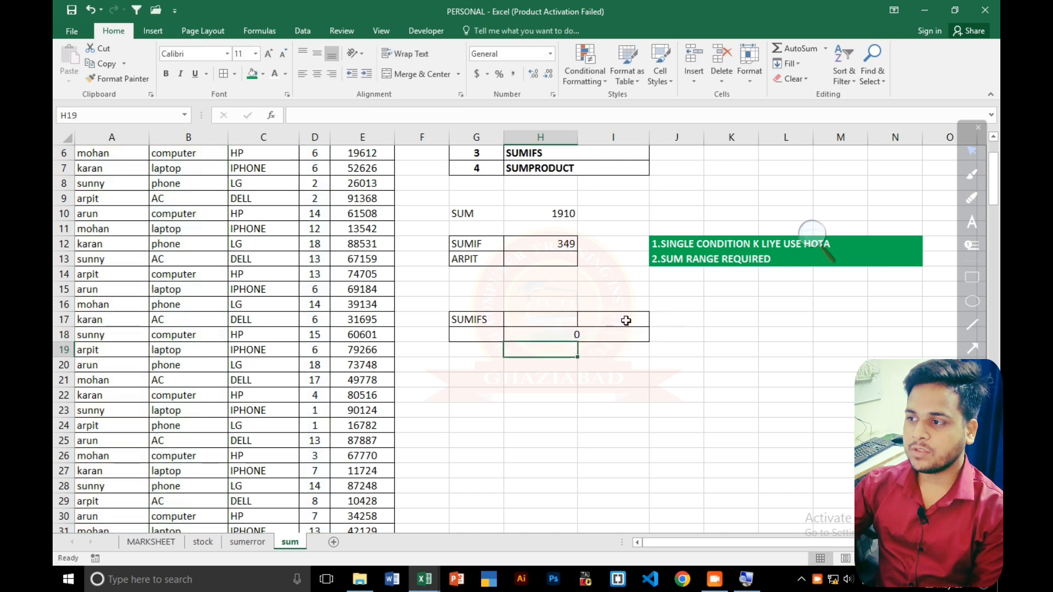
click(611, 335)
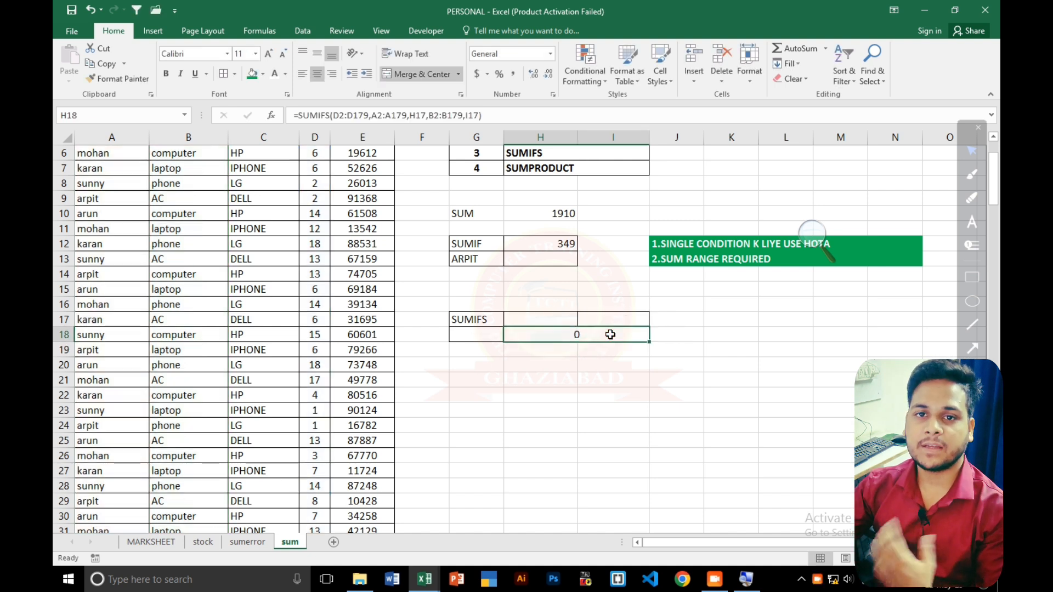
Fill in the SUMIFS criteria: the salesman's name from A2 in H17 and COMPUTER in I17
click(530, 316)
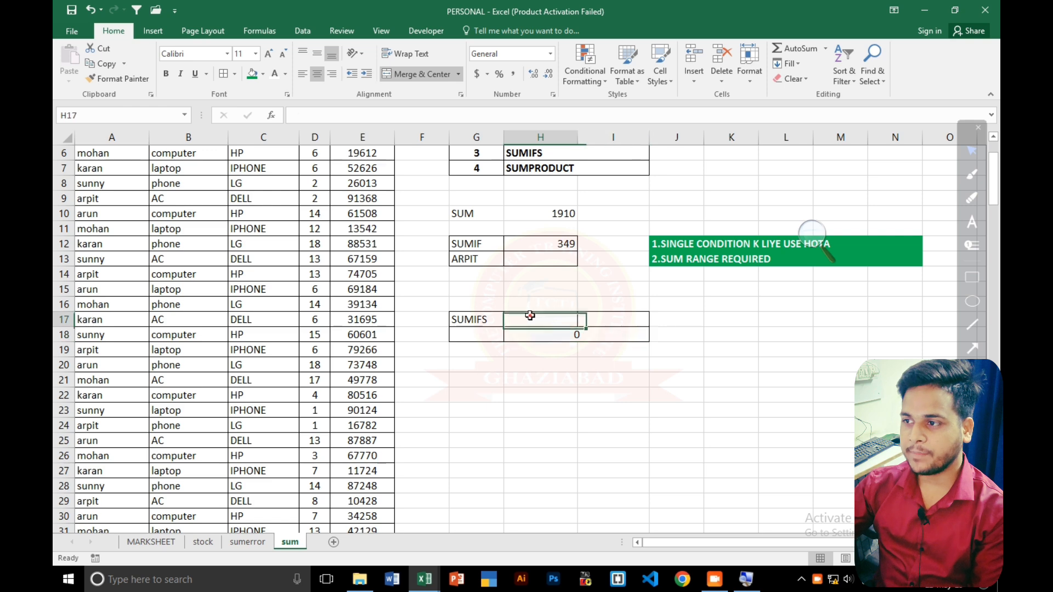
scroll(529, 316, up, 2)
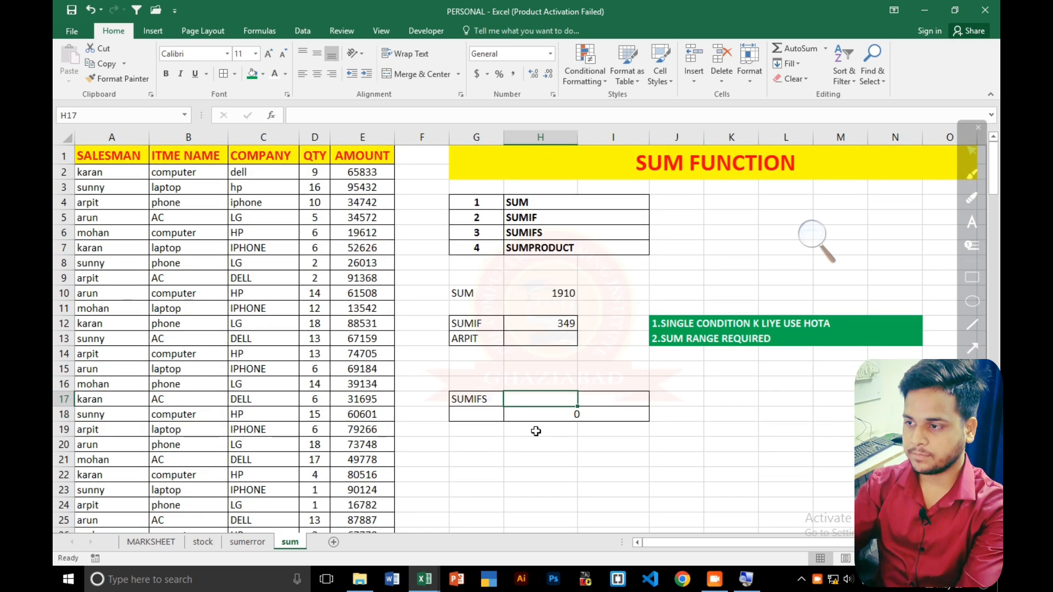
text(KARAN)
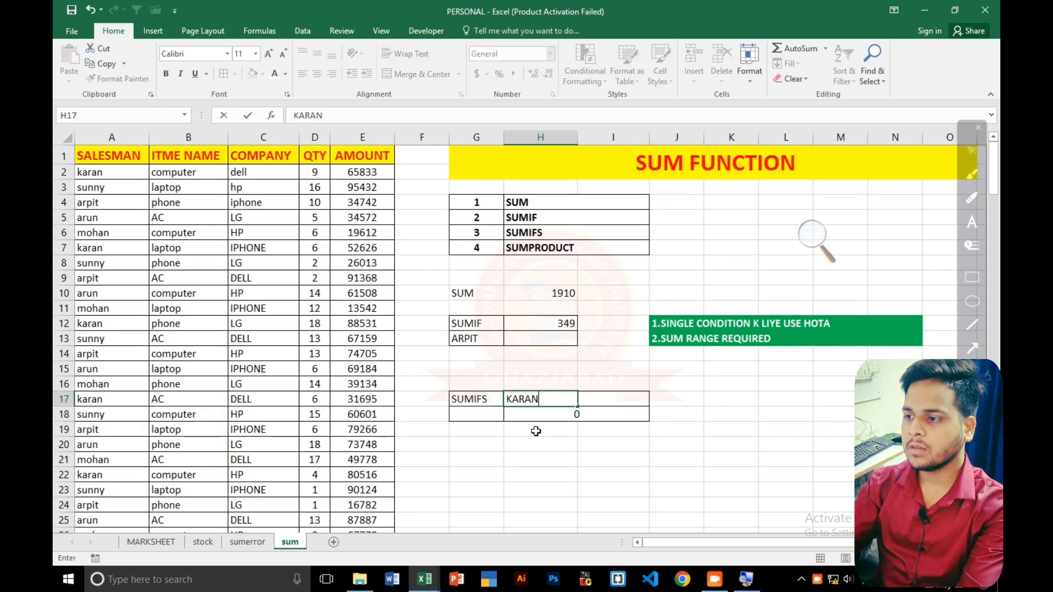
key(Tab)
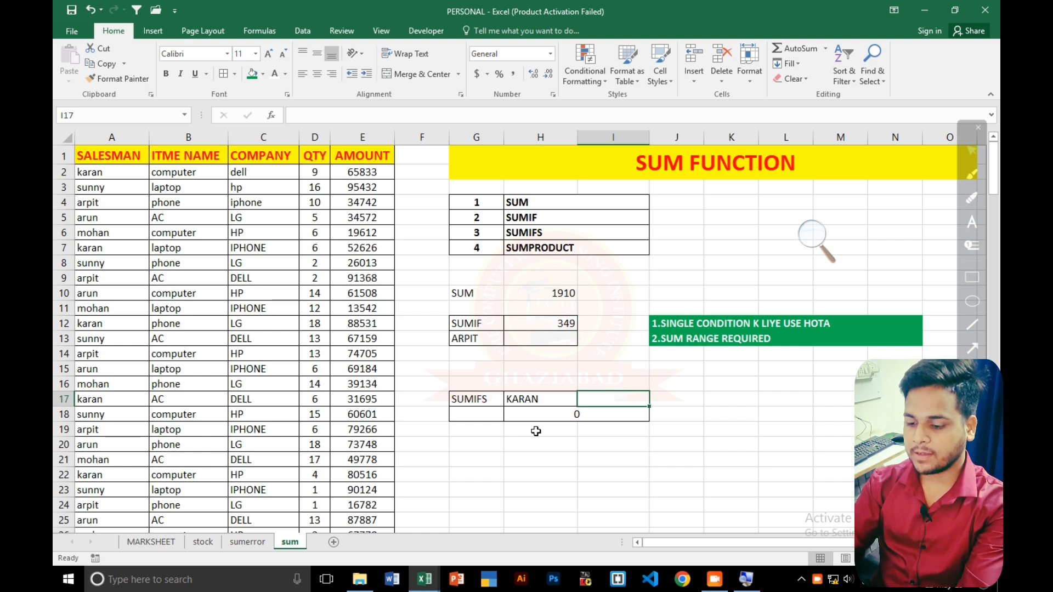
text(COMPU)
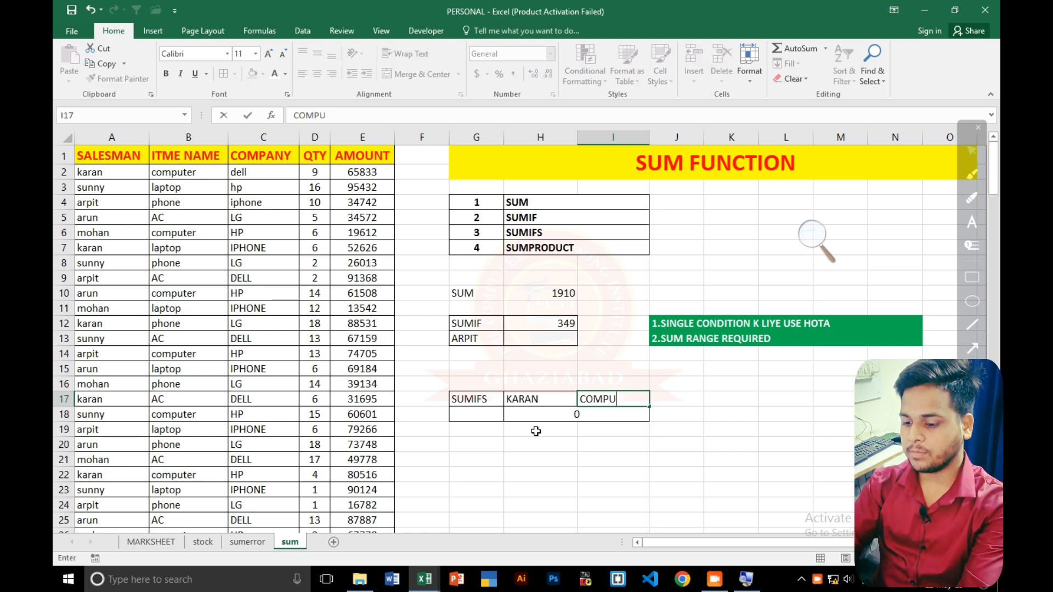
text(TER)
key(Return)
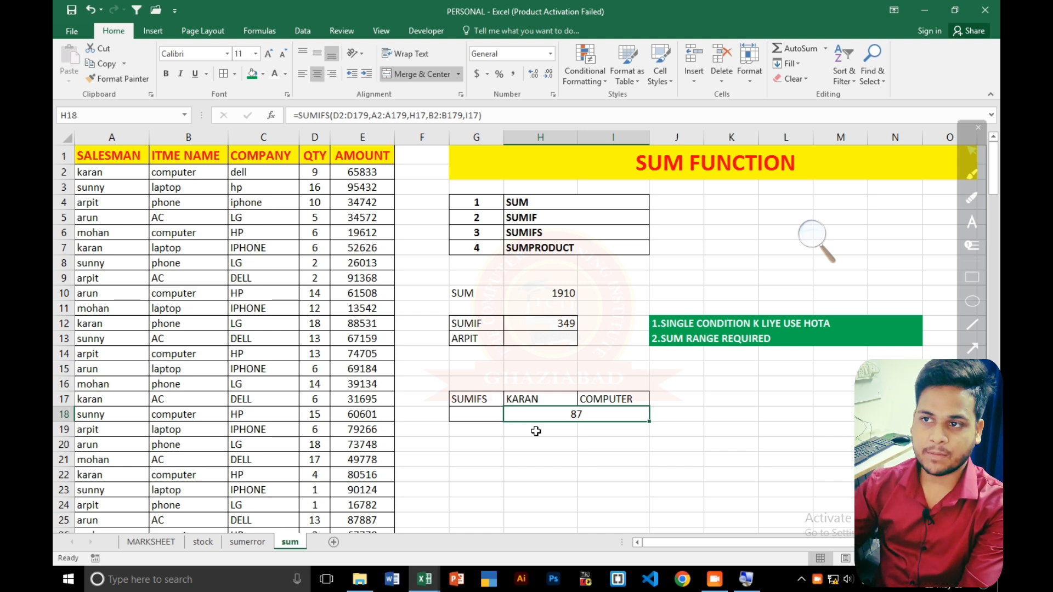
Check the SUMIFS result against the table rows matching both criteria, and review the criteria cell and the SUMIF note
click(167, 171)
click(323, 173)
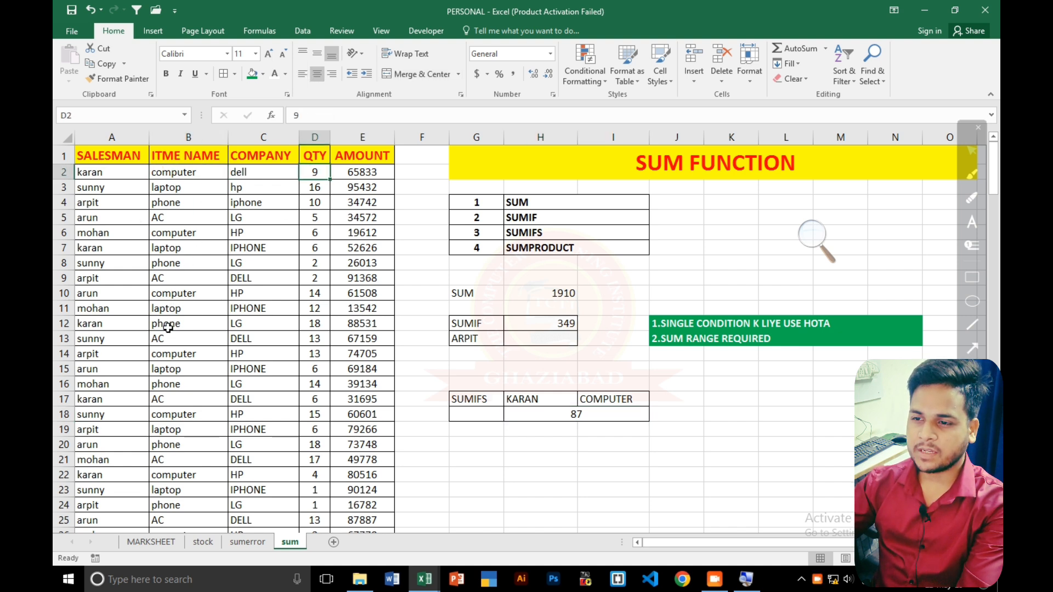
click(161, 476)
click(308, 476)
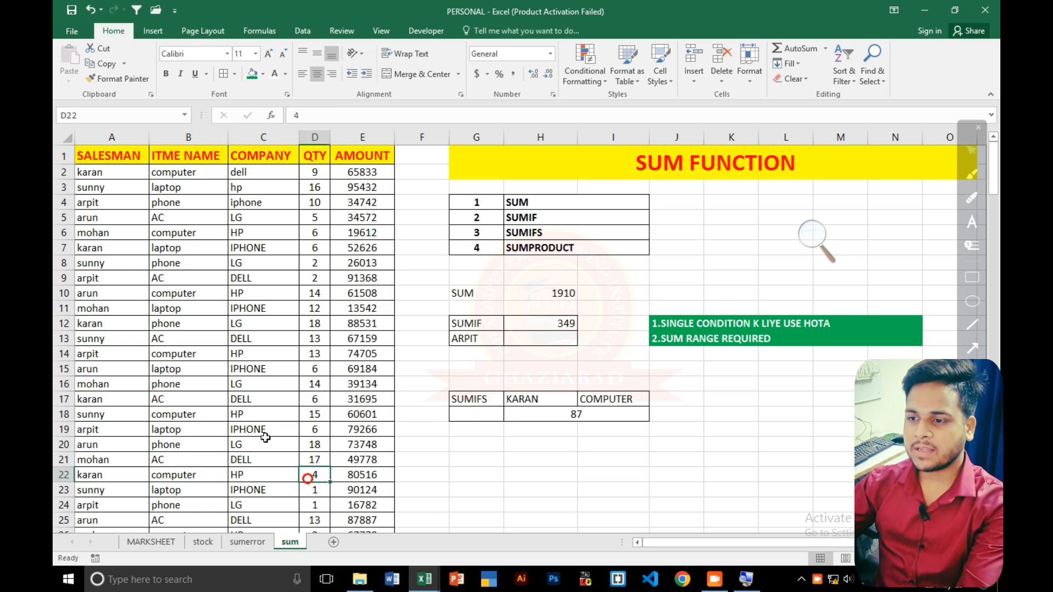
drag(92, 459, 317, 460)
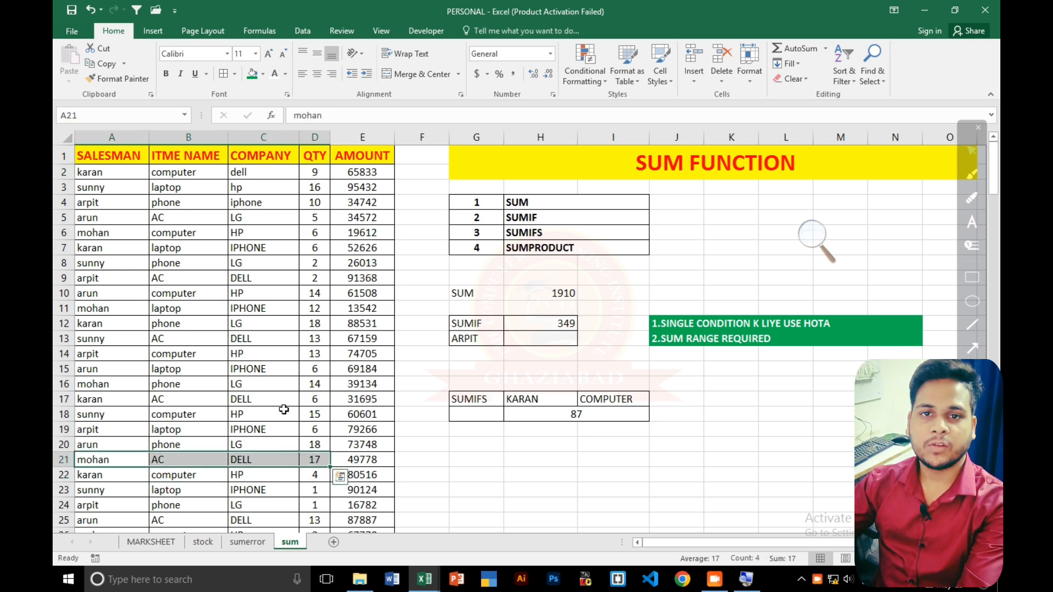
scroll(259, 319, down, 10)
scroll(259, 319, down, 5)
scroll(263, 320, up, 15)
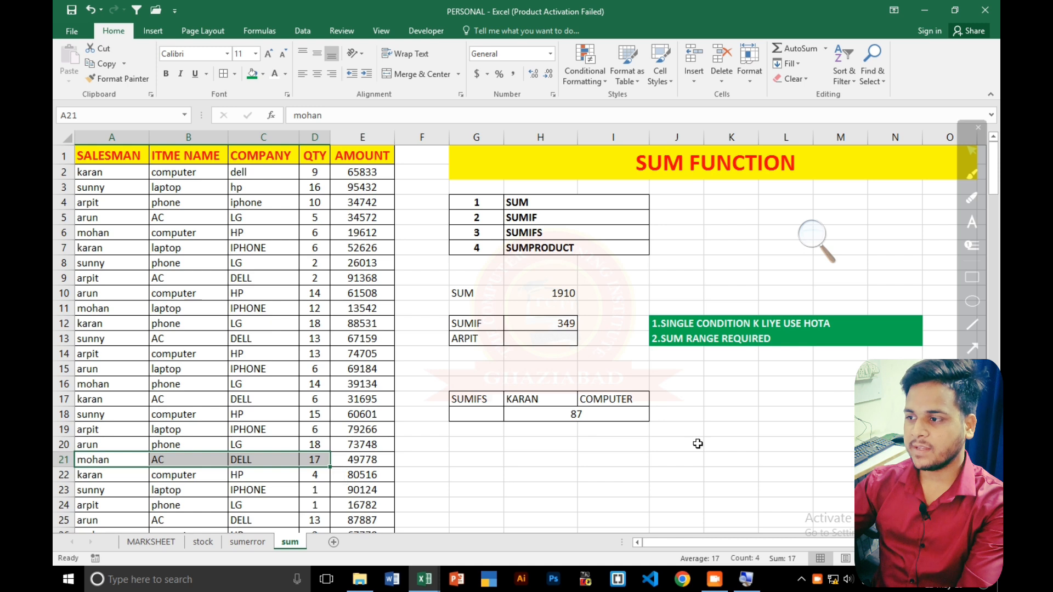
click(577, 415)
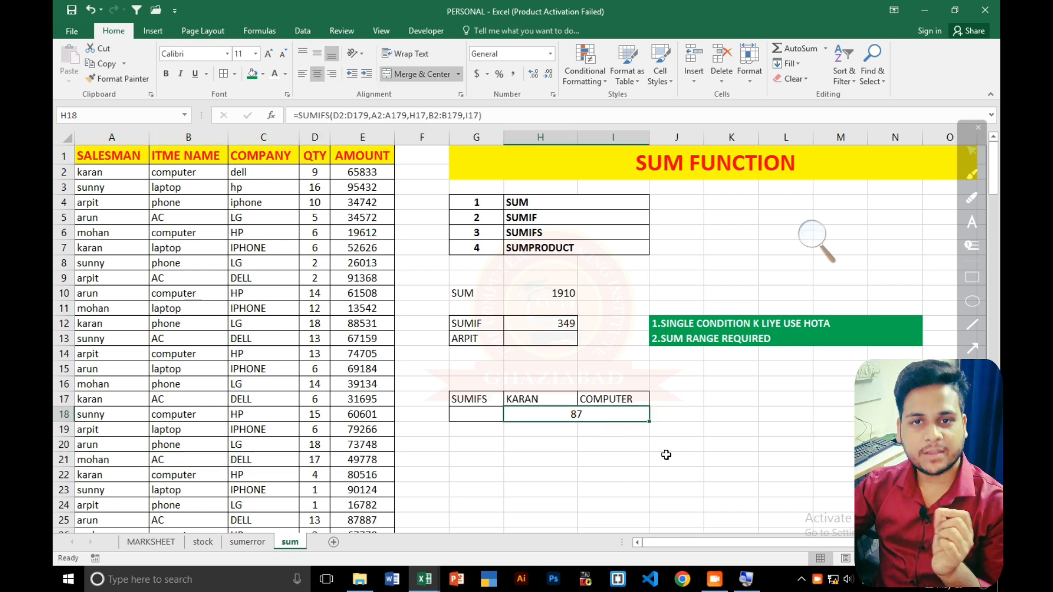
click(547, 392)
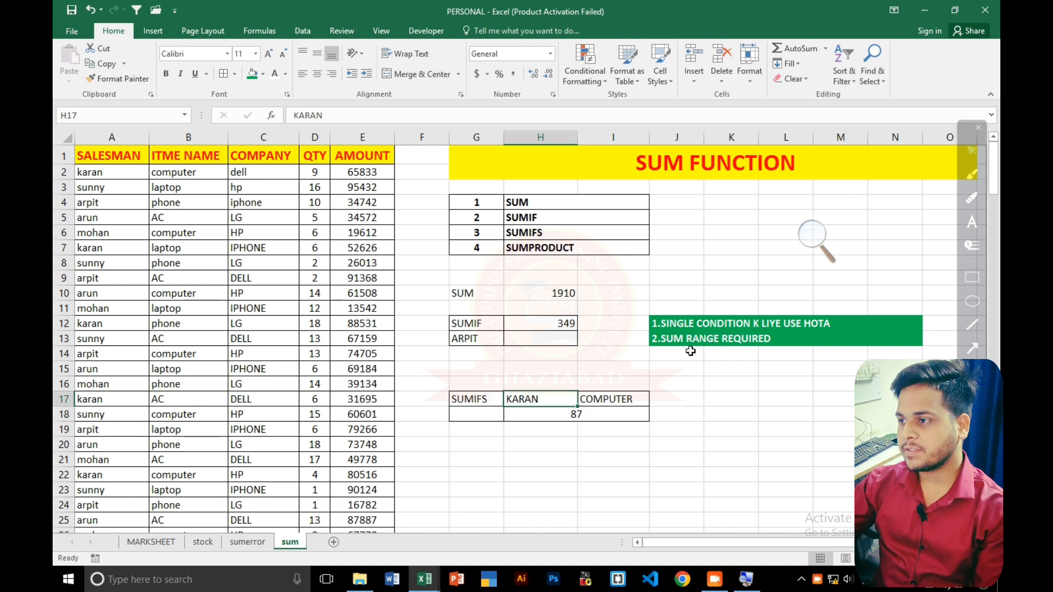
click(702, 322)
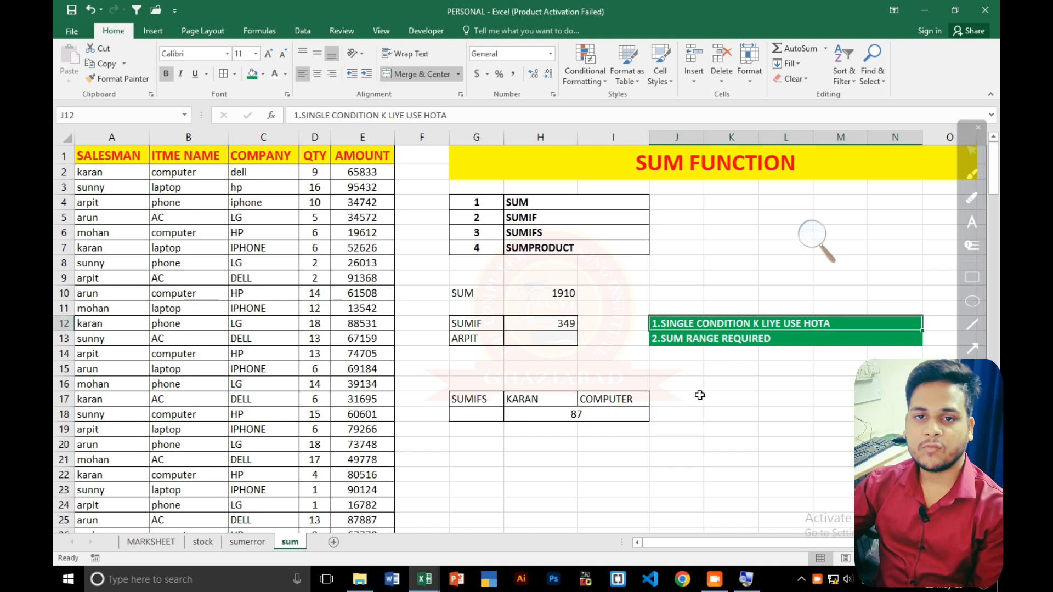
Merge and center the cells K17:N18 beside the SUMIFS block
drag(699, 395, 900, 415)
click(720, 398)
click(407, 74)
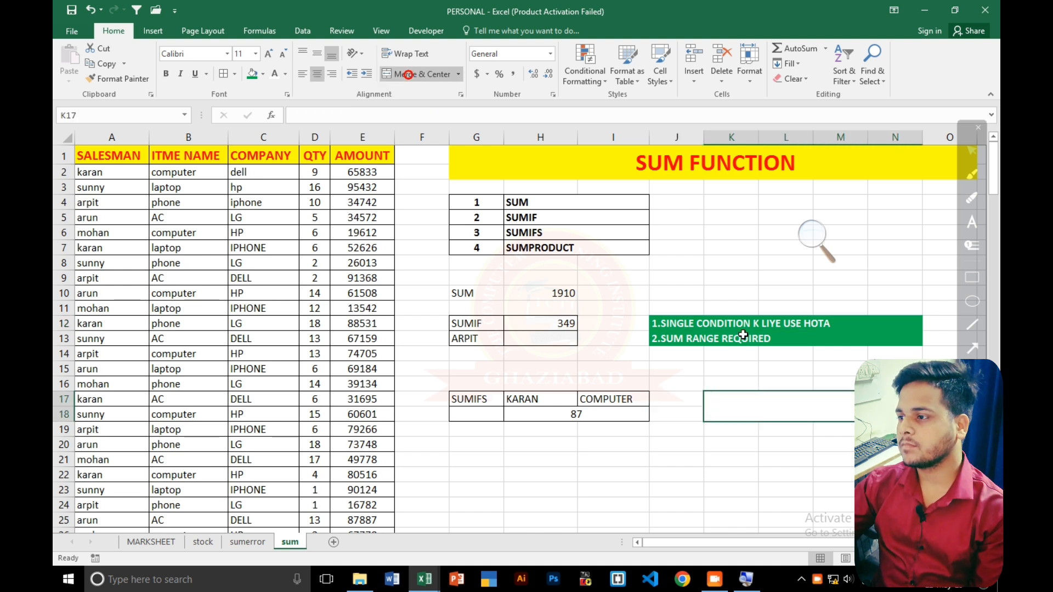
Copy the two green SUMIF notes in J12:N13 to K17 beside the SUMIFS block
click(743, 336)
drag(745, 322, 744, 338)
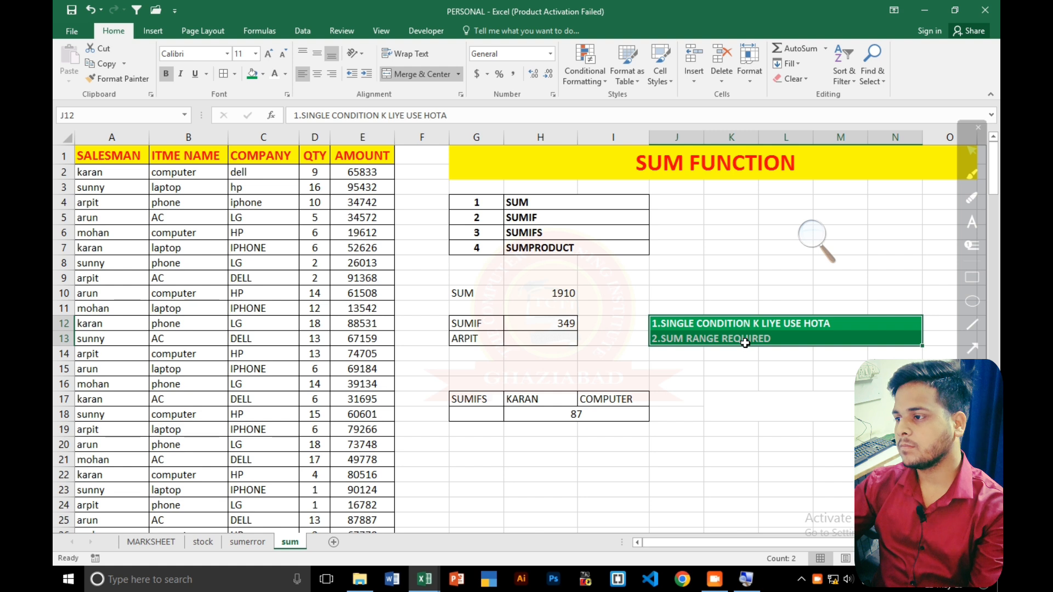
key(ctrl+c)
click(726, 410)
key(ctrl+v)
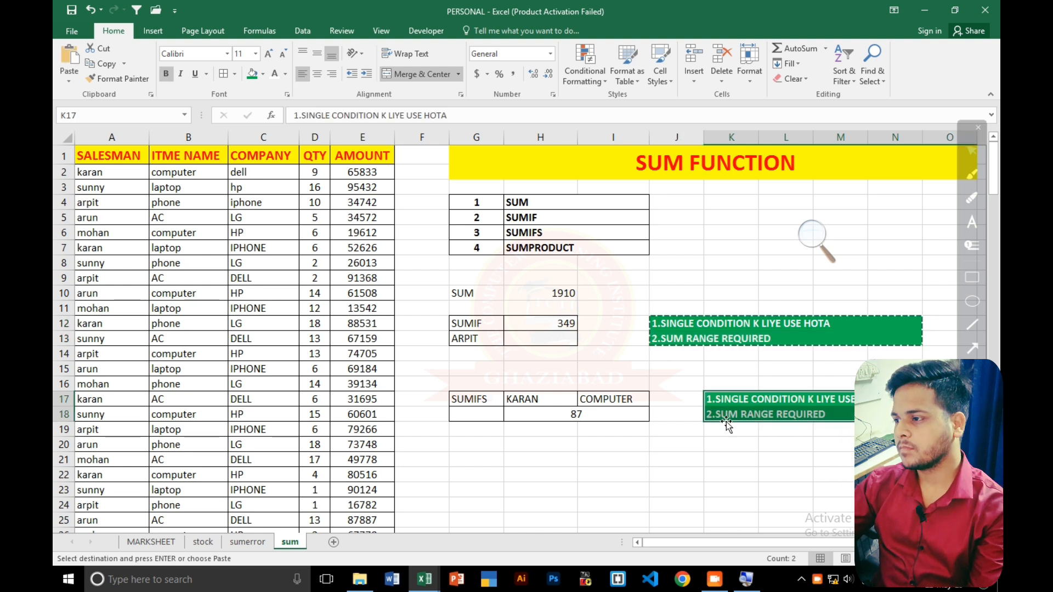
click(730, 431)
Reword the note in K17 to "1.MORE THAN ONE CONDITION K LIYE USE HOTA"
double_click(735, 406)
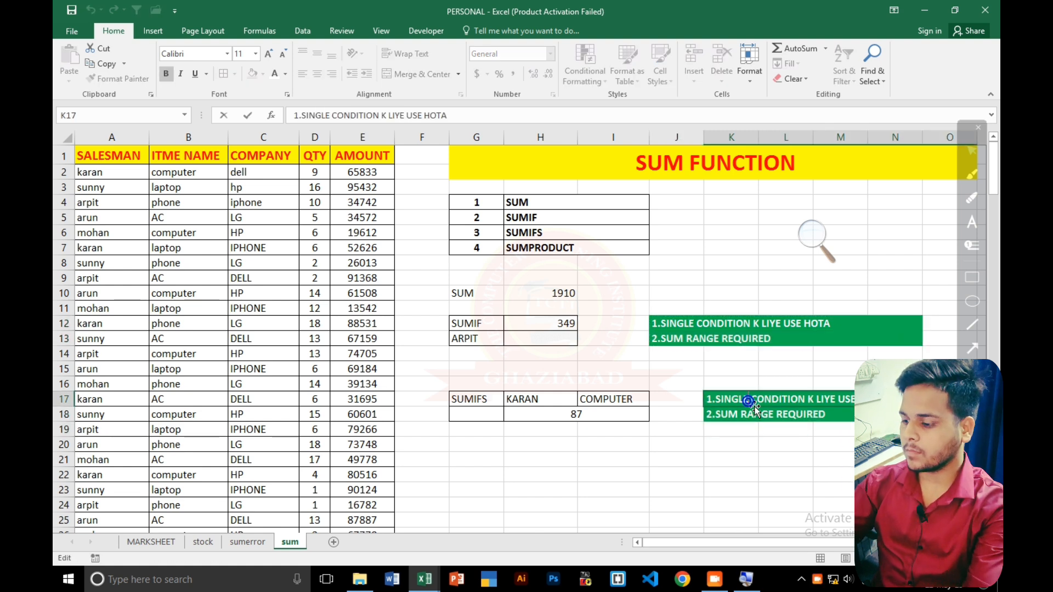
click(748, 401)
key(BackSpace)
key(BackSpace)
key(BackSpace)
key(BackSpace)
key(BackSpace)
key(BackSpace)
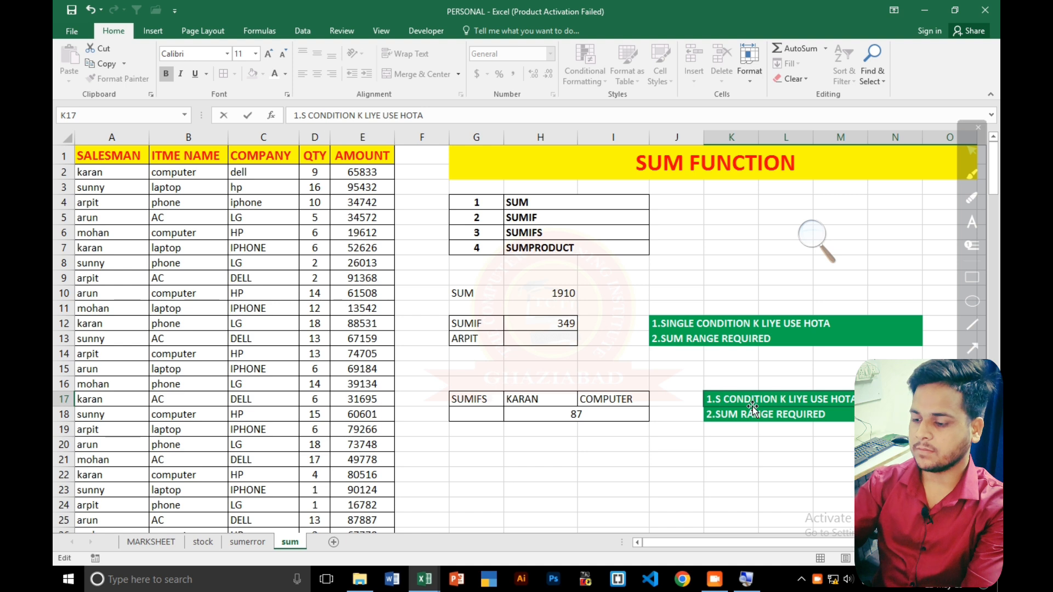
text(MORE THAN ONE)
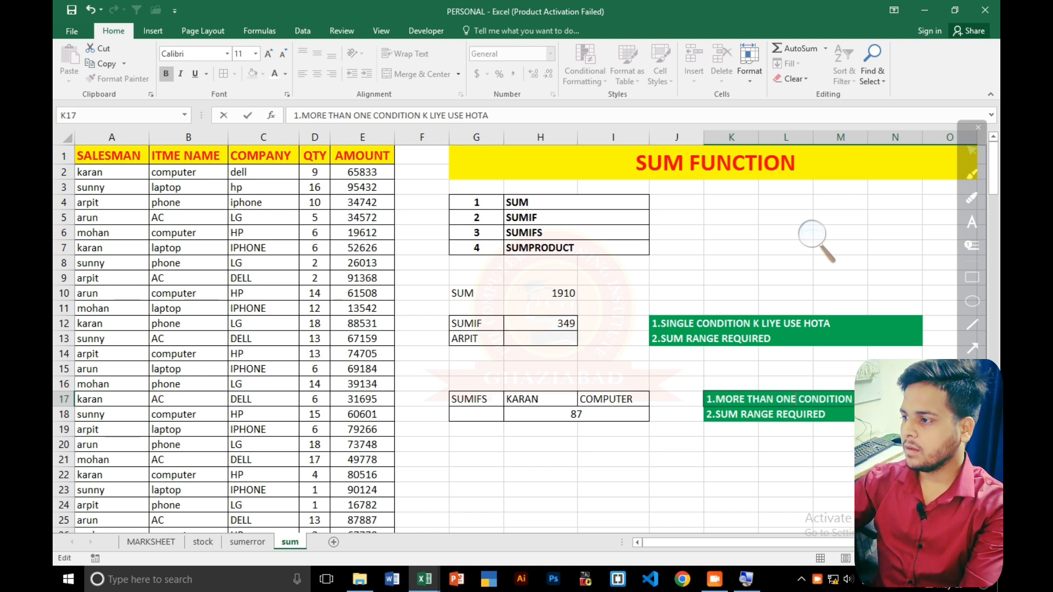
click(895, 430)
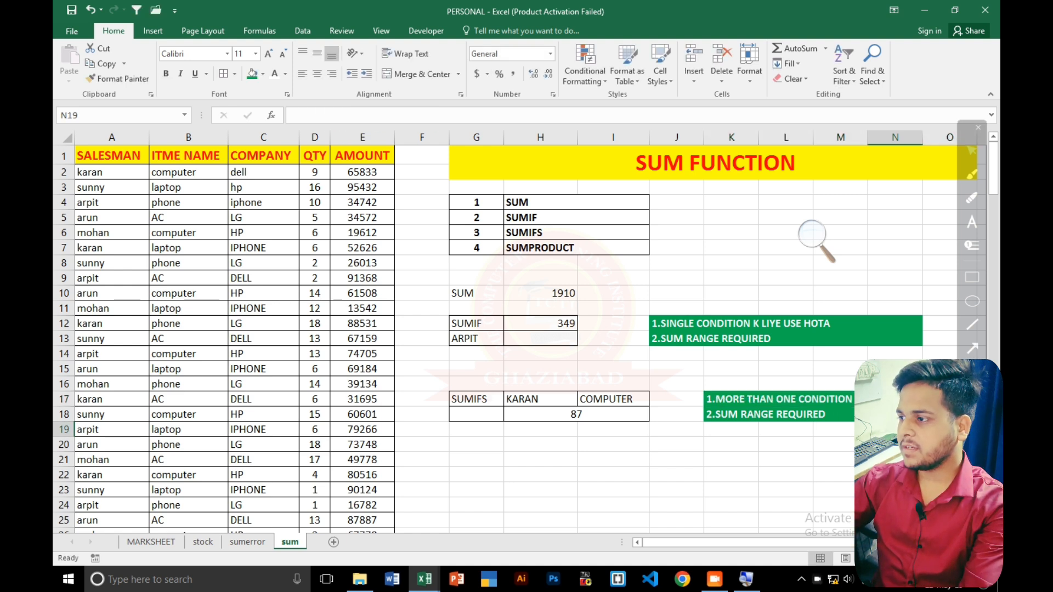
click(821, 415)
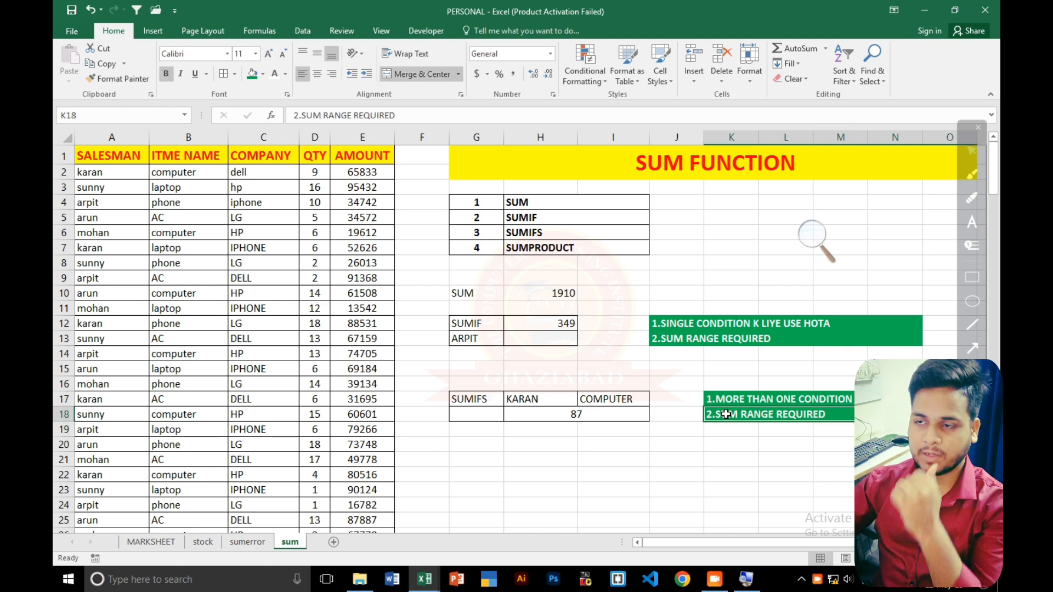
click(677, 459)
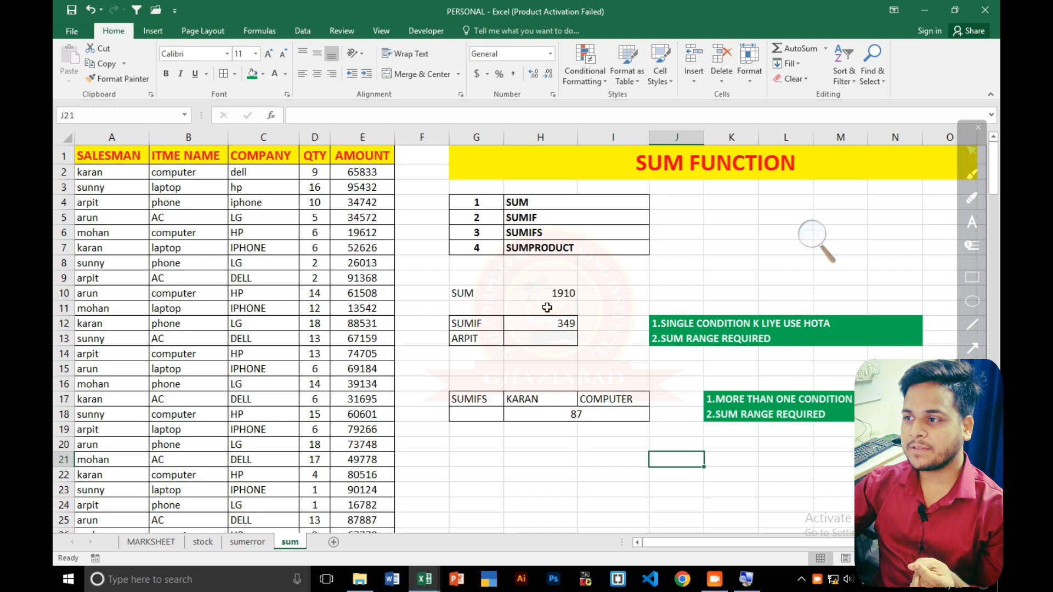
Switch from the SUMPRODUCT entry in the function list to the stock sheet
click(542, 248)
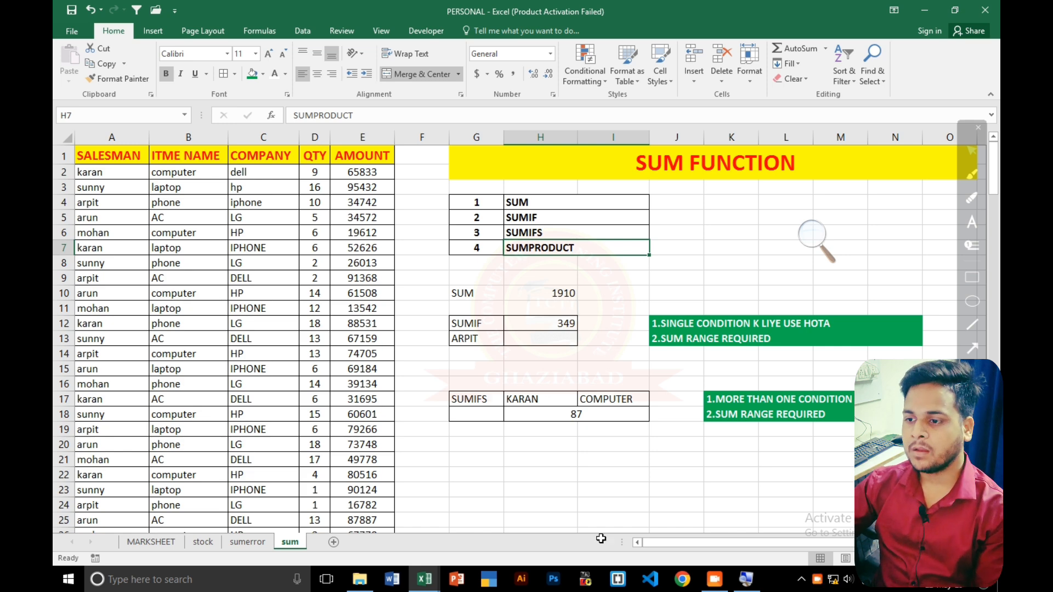
click(240, 541)
click(203, 543)
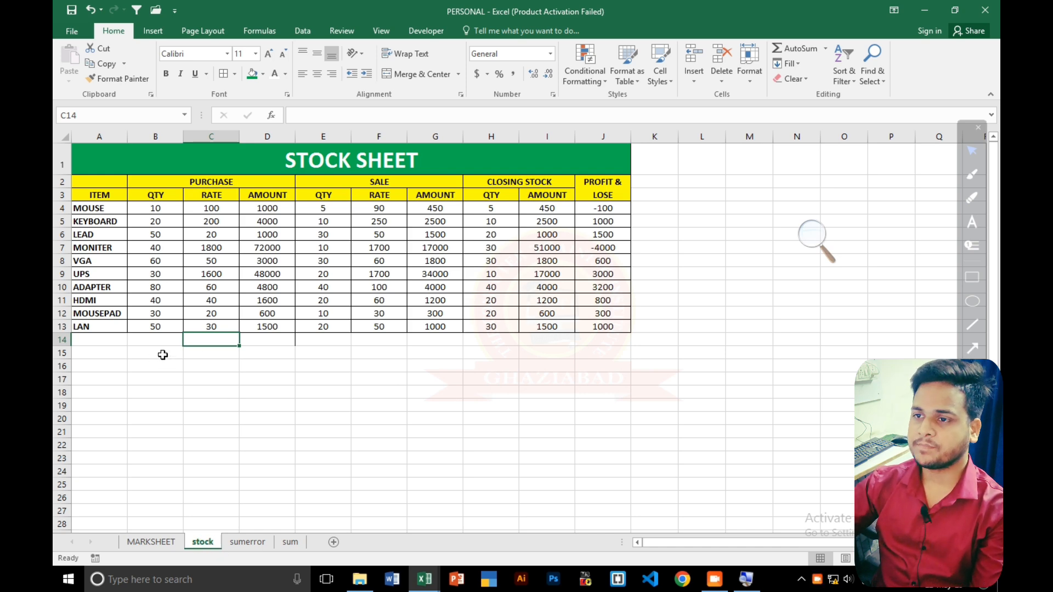
key(super)
key(super)
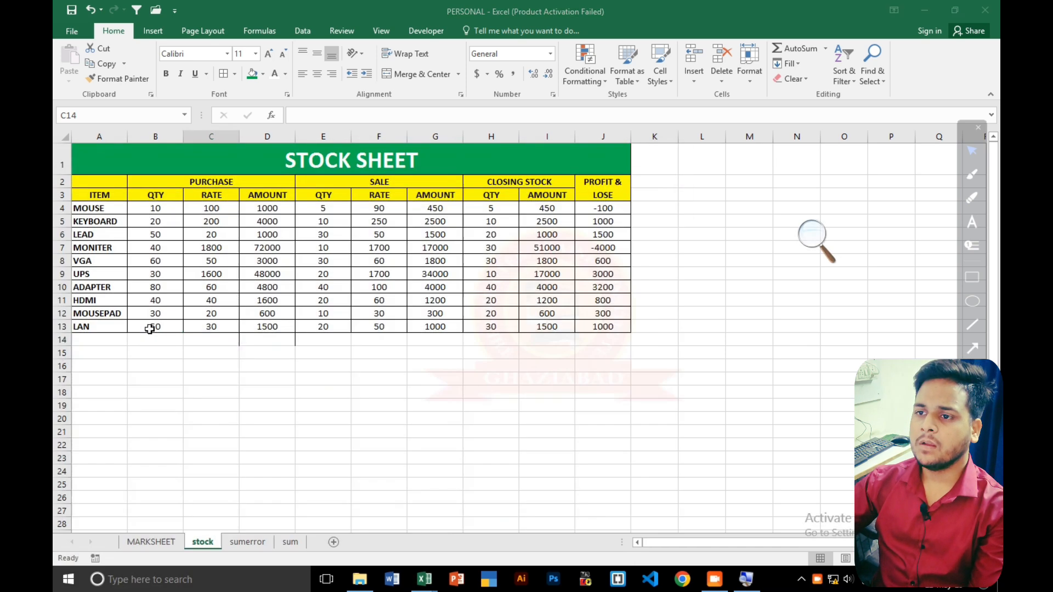
scroll(150, 329, up, 3)
scroll(149, 329, up, 2)
click(242, 487)
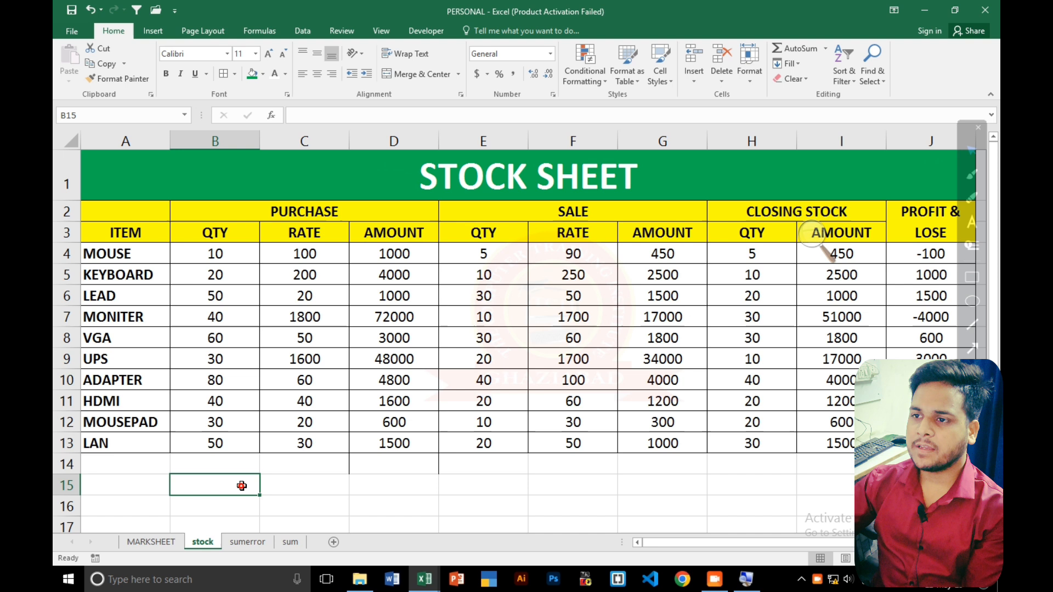
Examine how the purchase QTY and RATE columns relate to the AMOUNT column in rows 4 to 13
click(221, 252)
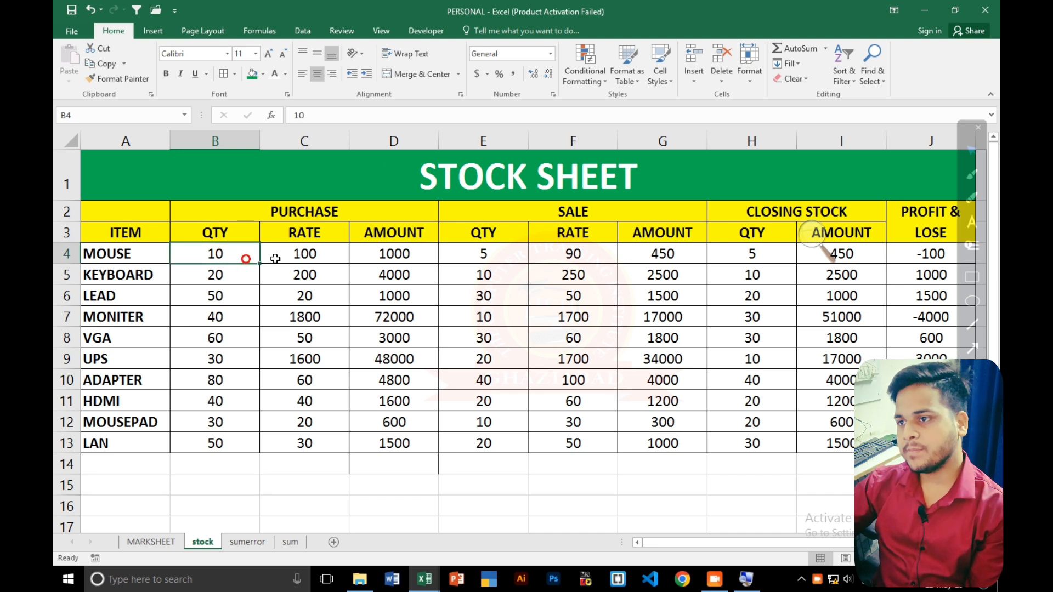
click(306, 257)
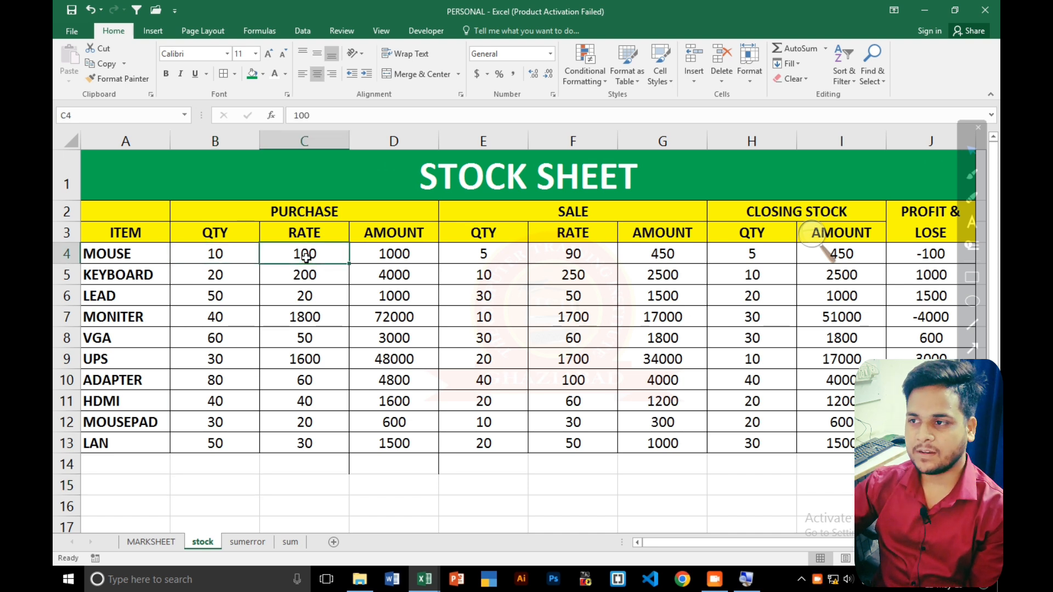
drag(398, 254, 387, 449)
click(341, 464)
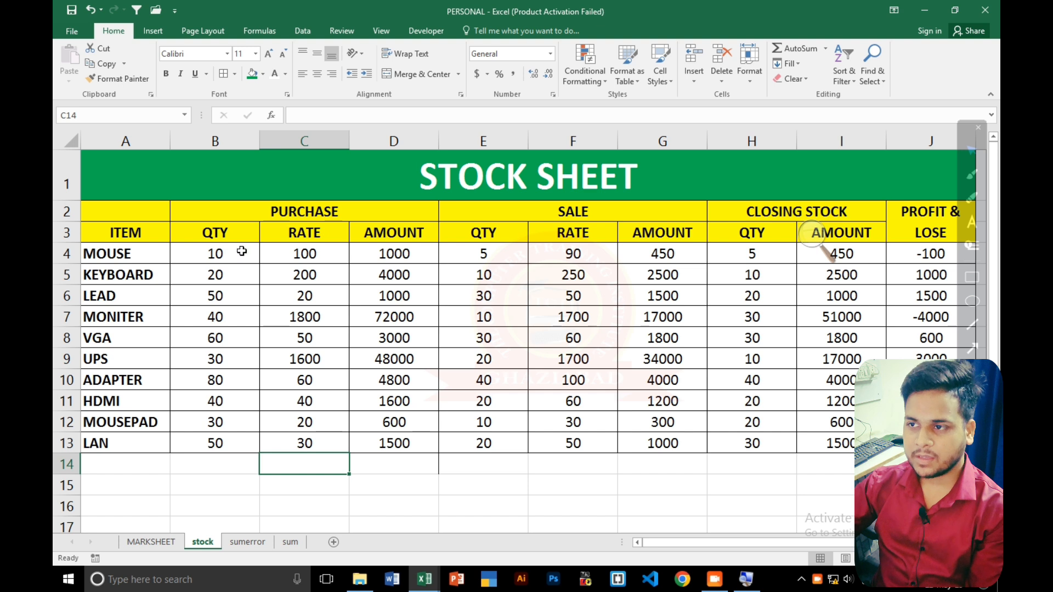
click(201, 257)
click(296, 257)
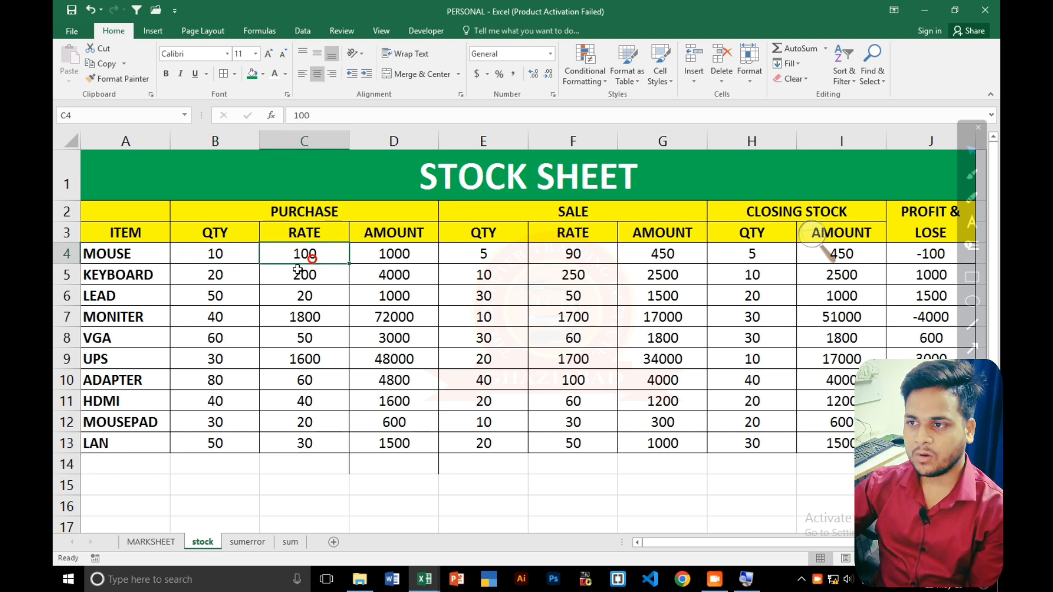
drag(294, 250, 282, 442)
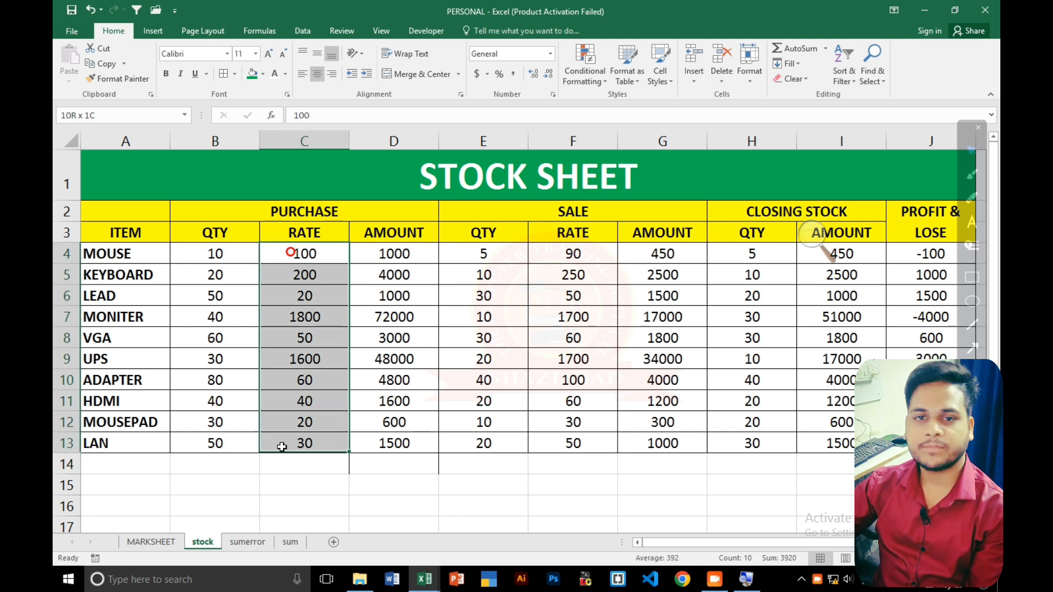
Enter =SUMPRODUCT(B4:B13,C4:C13) in C14 to total the purchase quantities multiplied by their rates
click(275, 493)
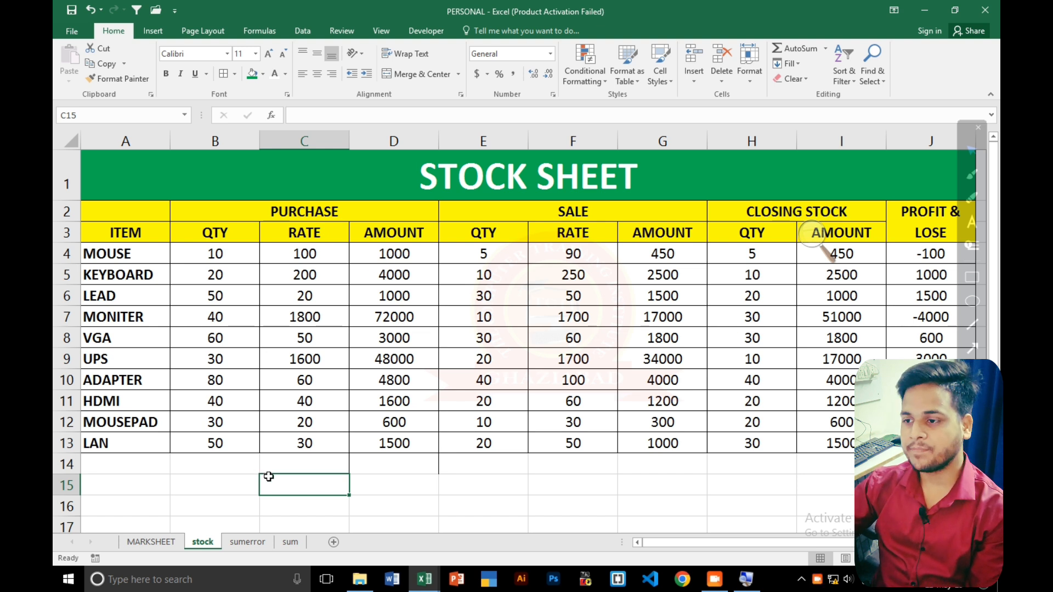
click(395, 251)
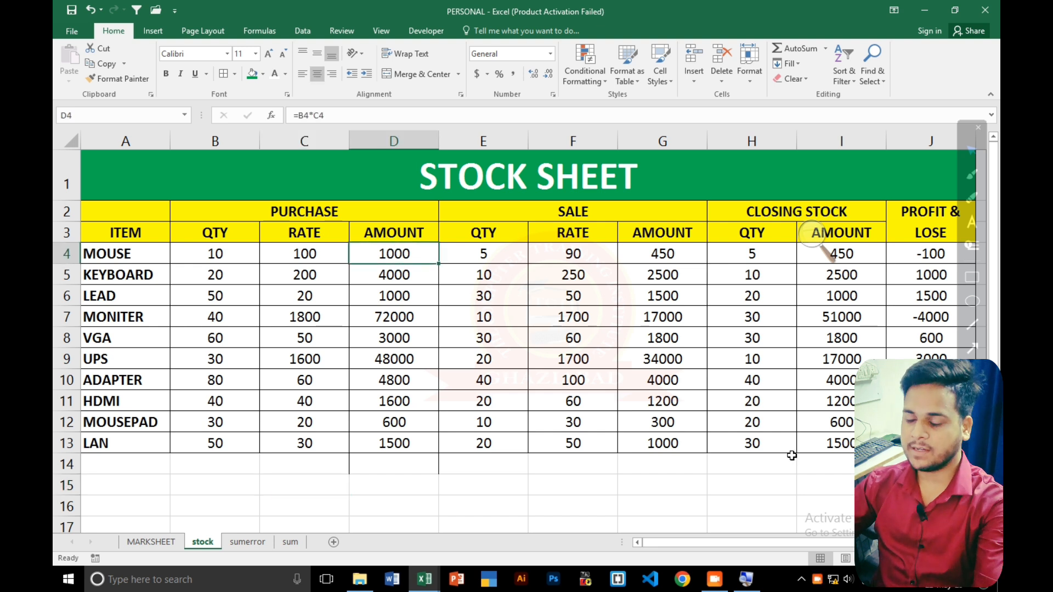
click(318, 467)
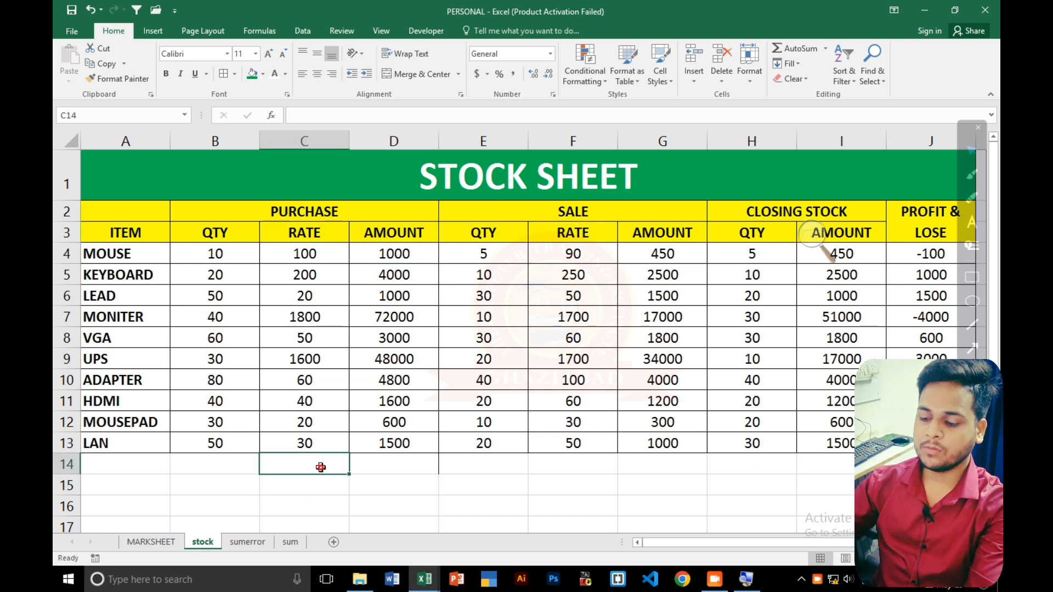
text(=SUM)
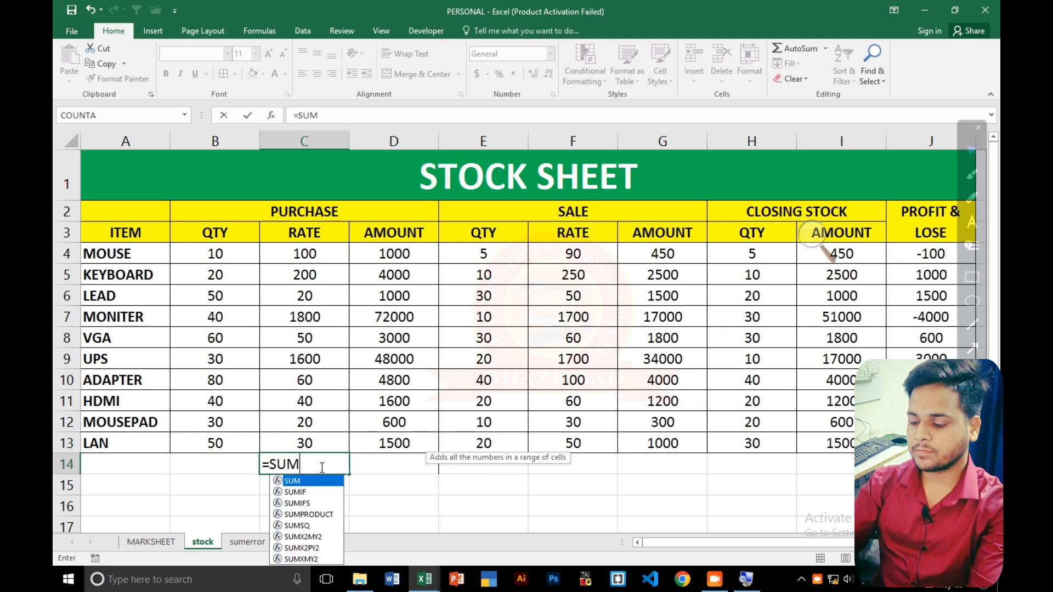
text(PRO)
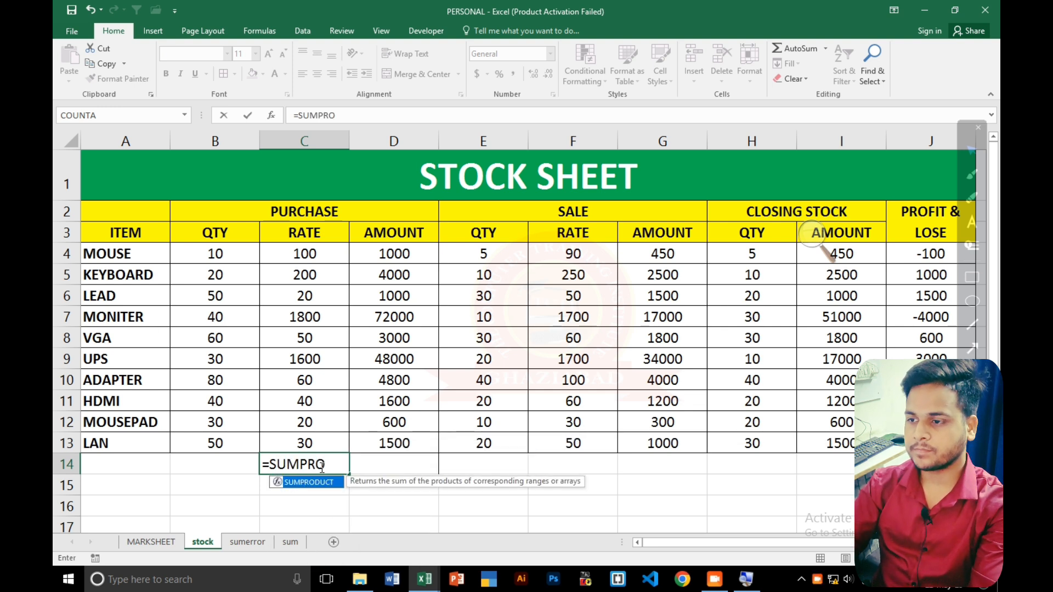
key(Tab)
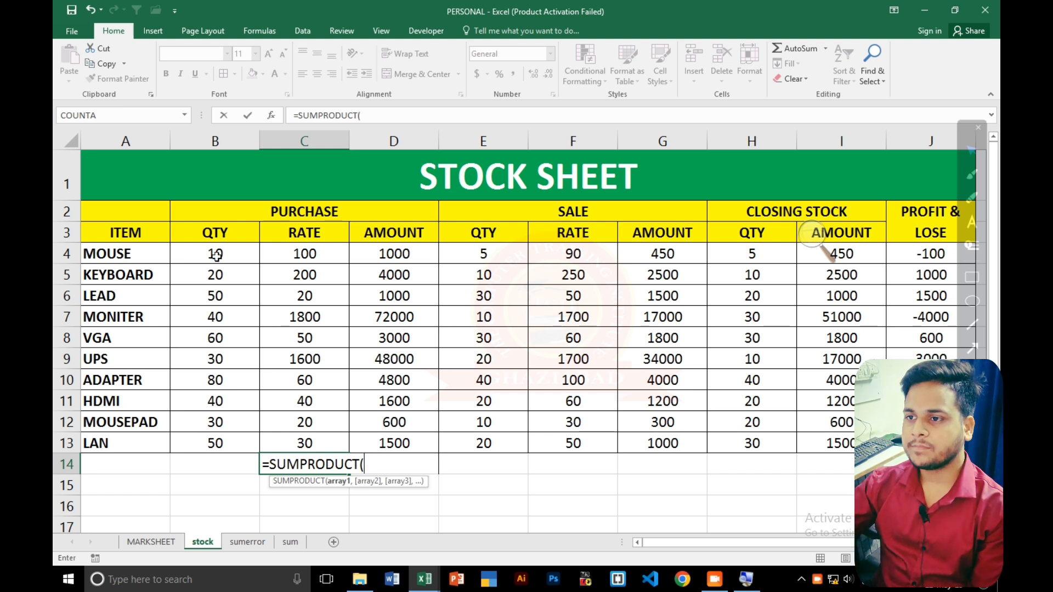
drag(215, 253, 215, 439)
text(,)
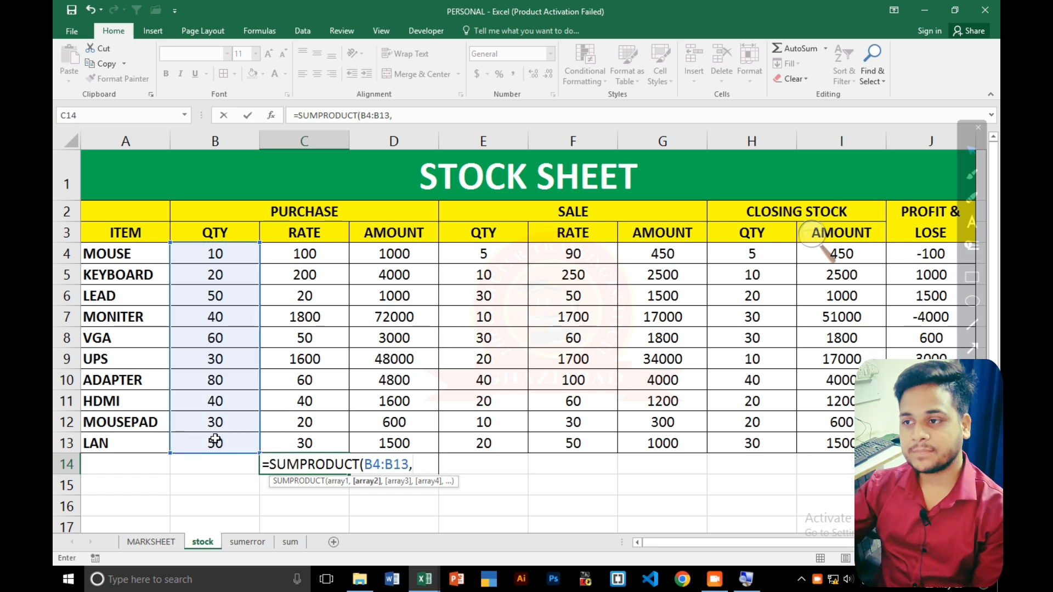
drag(293, 259, 293, 446)
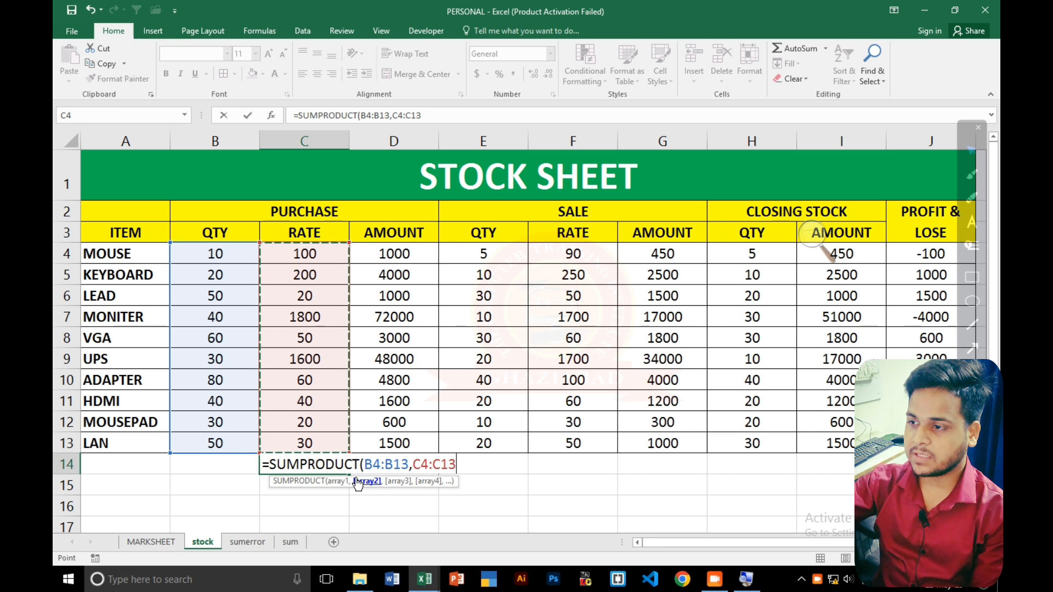
text())
key(Return)
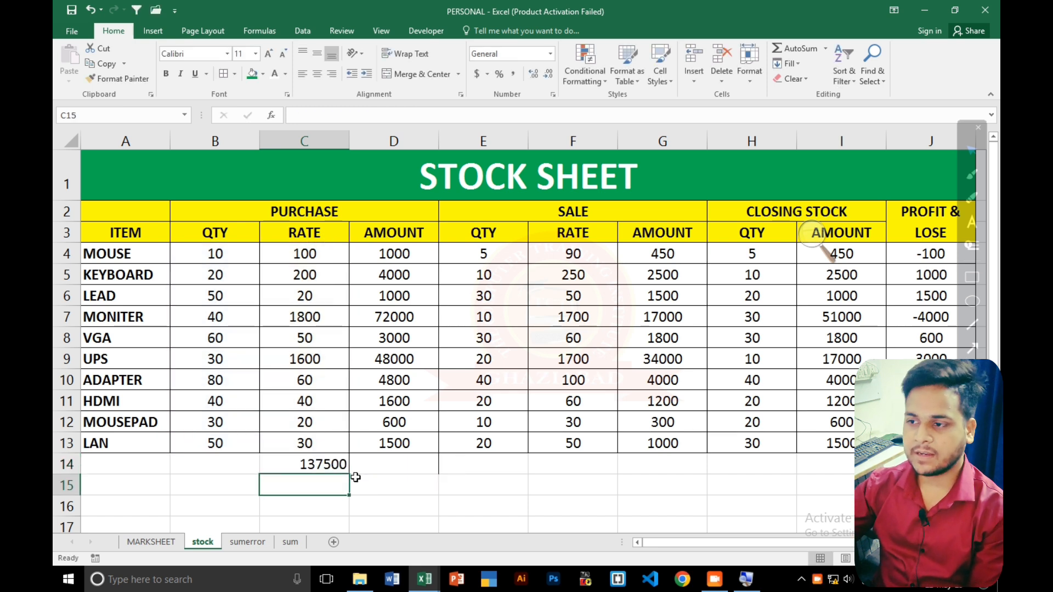
Evaluate the B4:B13 argument inside C14's SUMPRODUCT formula into its literal array of quantities
click(323, 463)
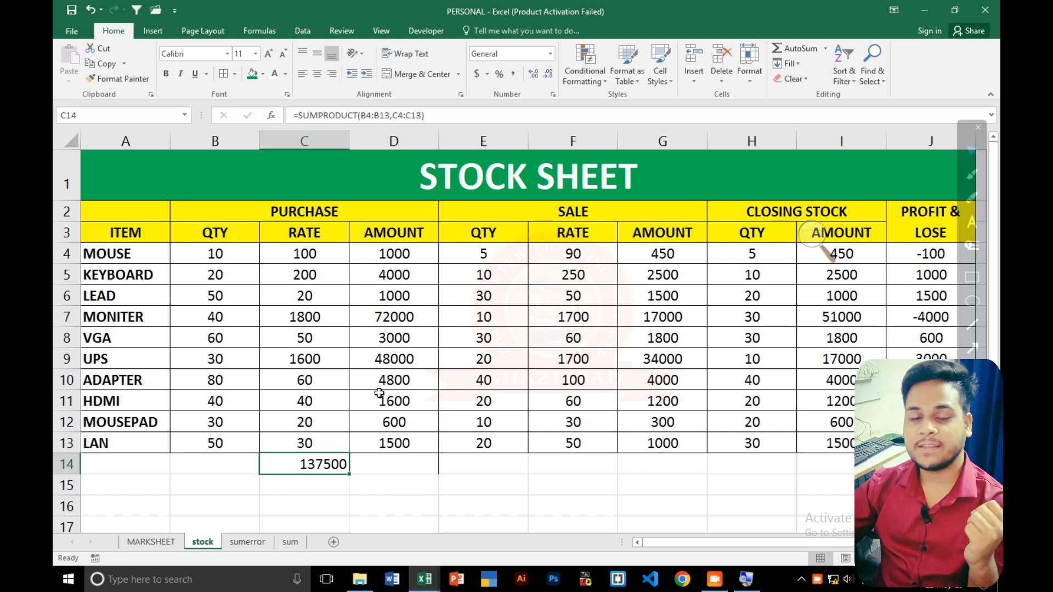
click(338, 459)
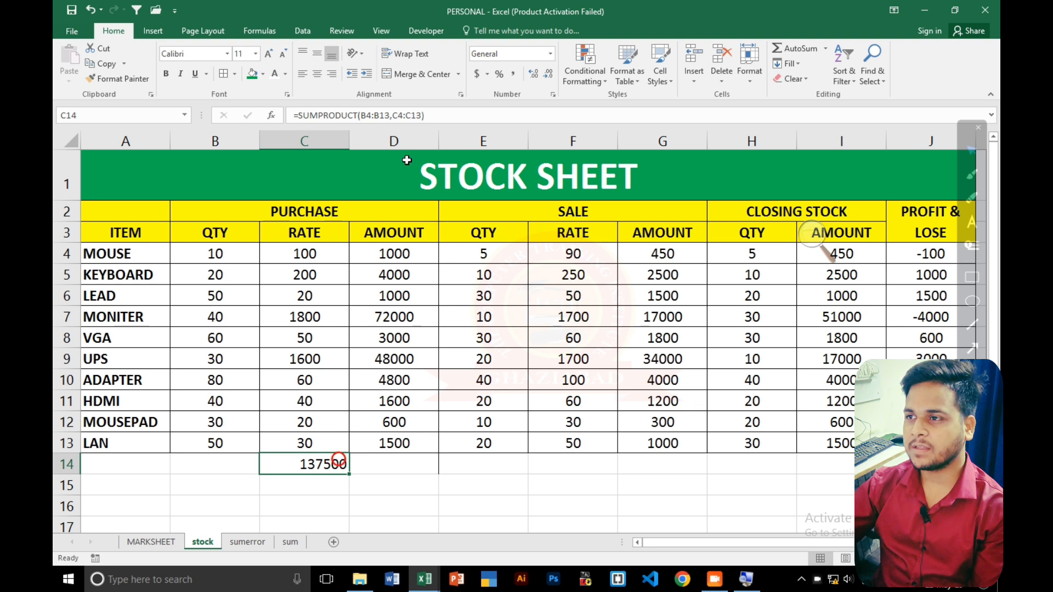
double_click(387, 116)
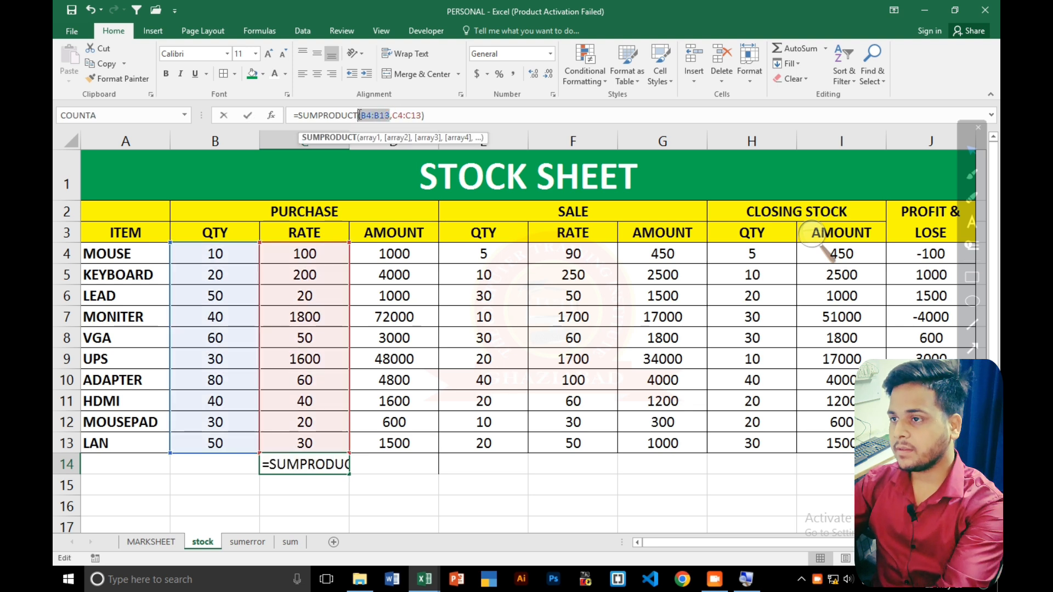
key(Return)
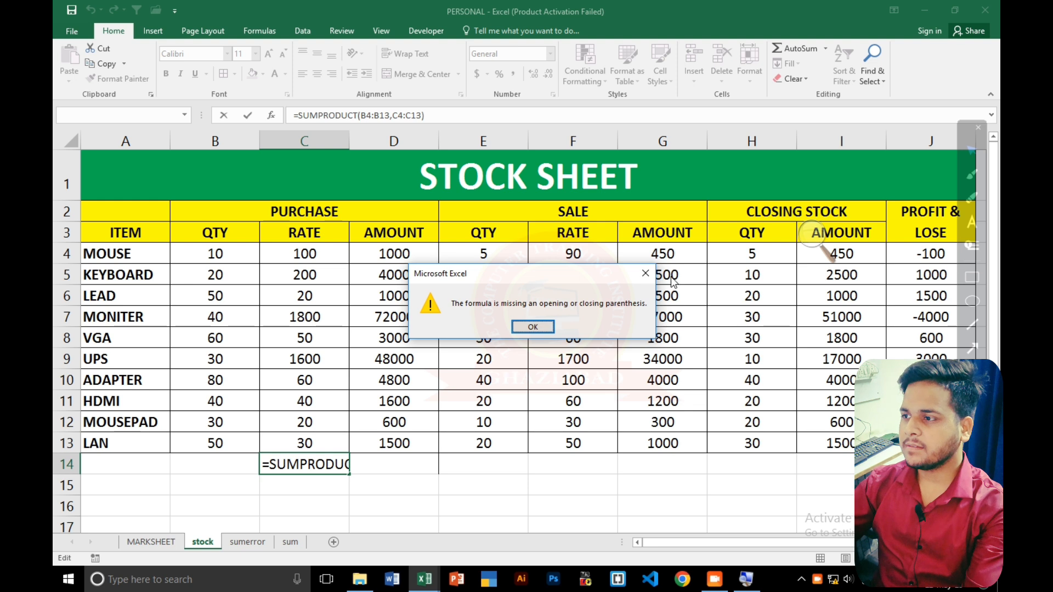
key(Return)
click(364, 115)
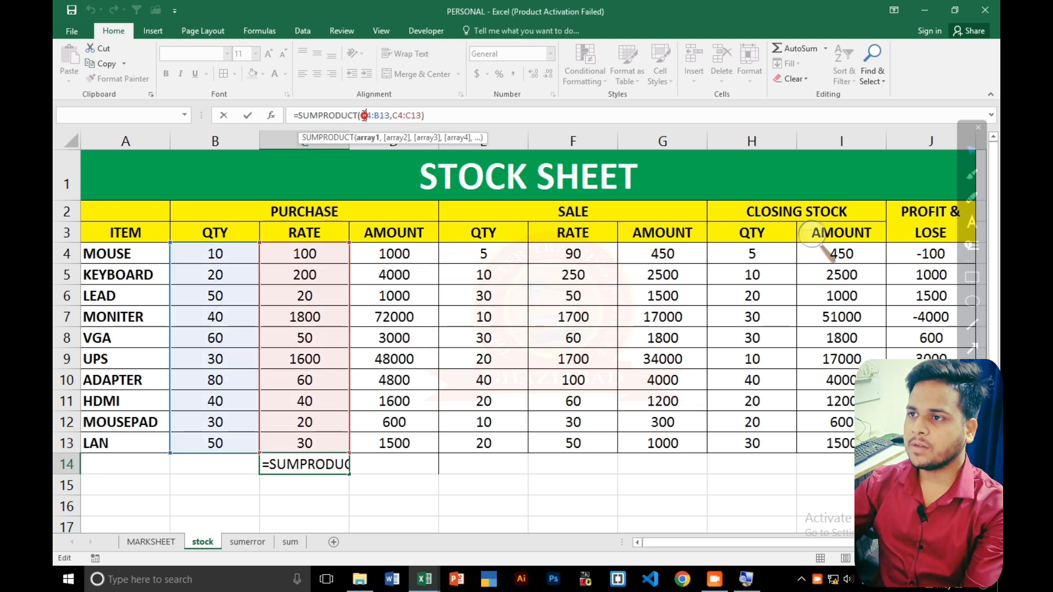
drag(361, 116, 389, 115)
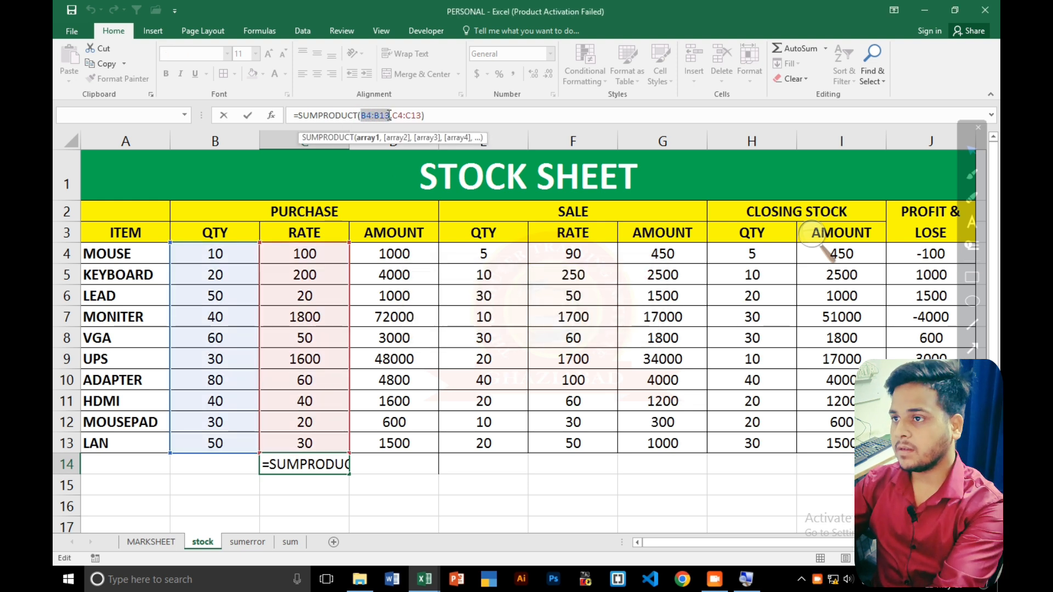
key(F9)
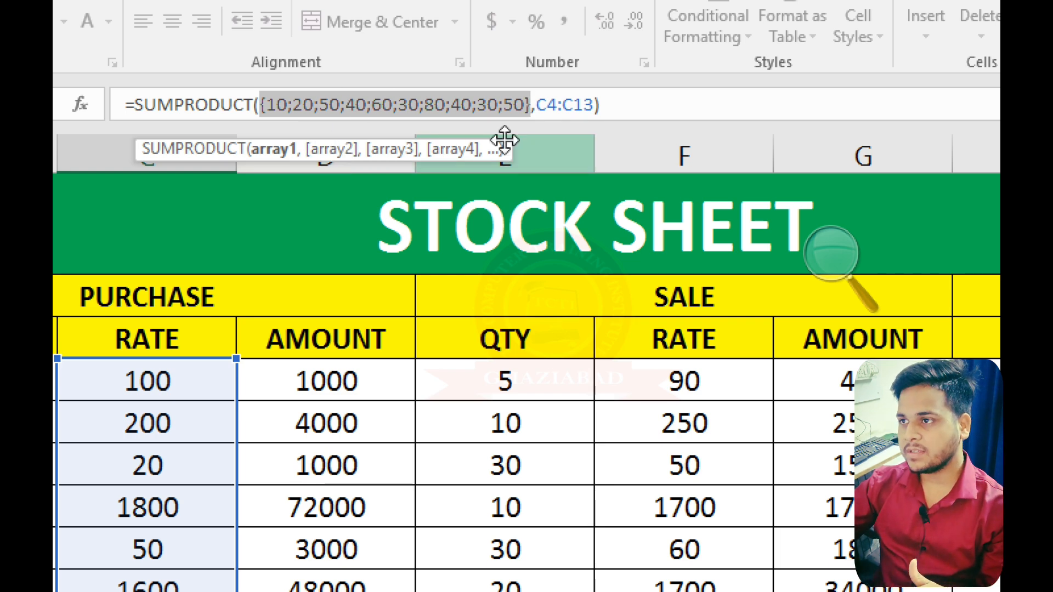
key(Escape)
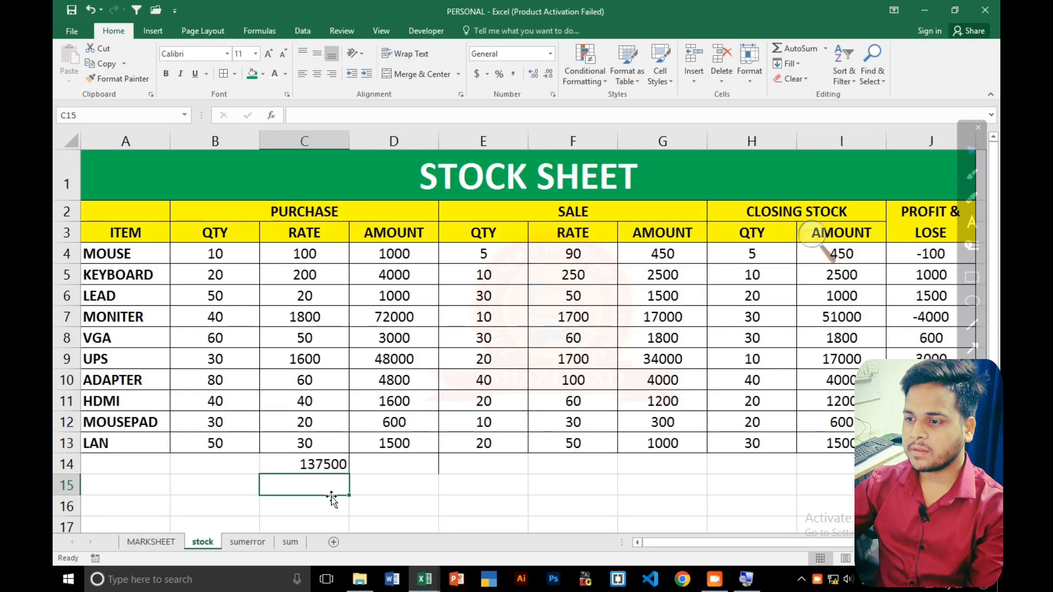
click(341, 469)
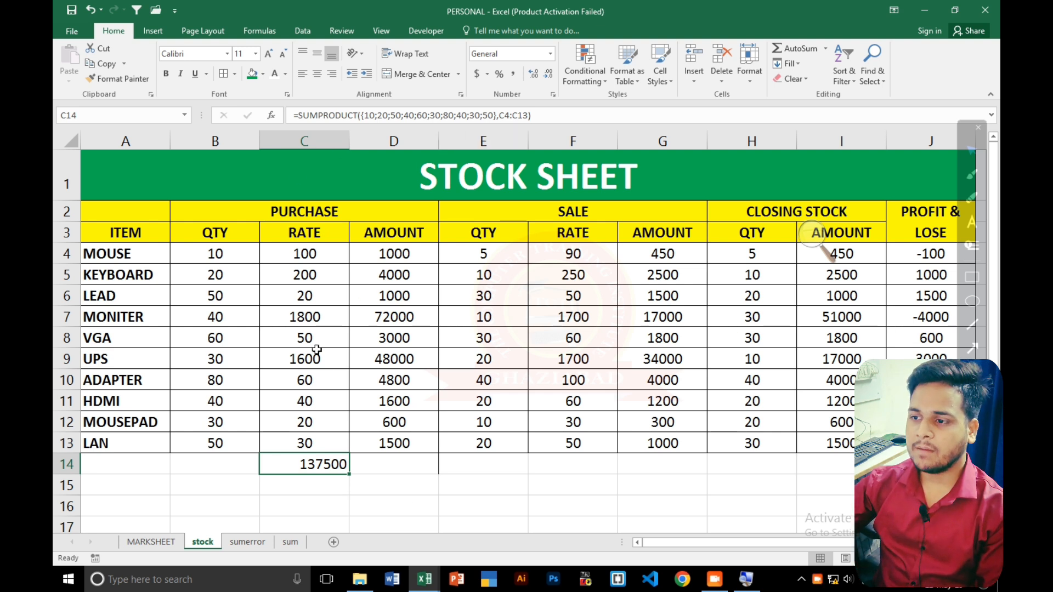
key(Down)
click(317, 464)
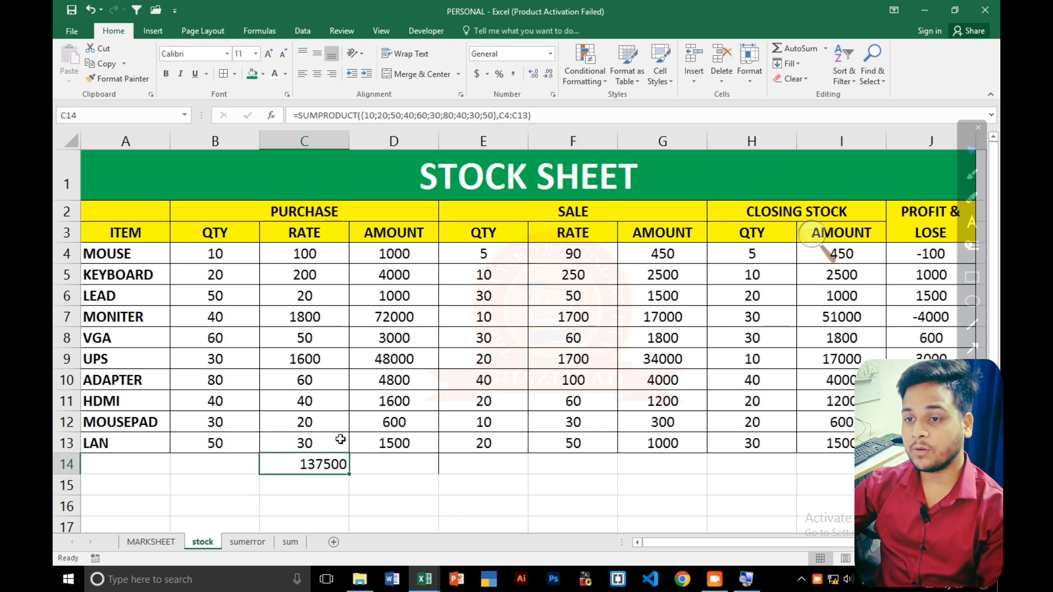
Sum the purchase AMOUNT values D4:D13 in D14 and compare the total with the SUMPRODUCT result in C14
click(392, 469)
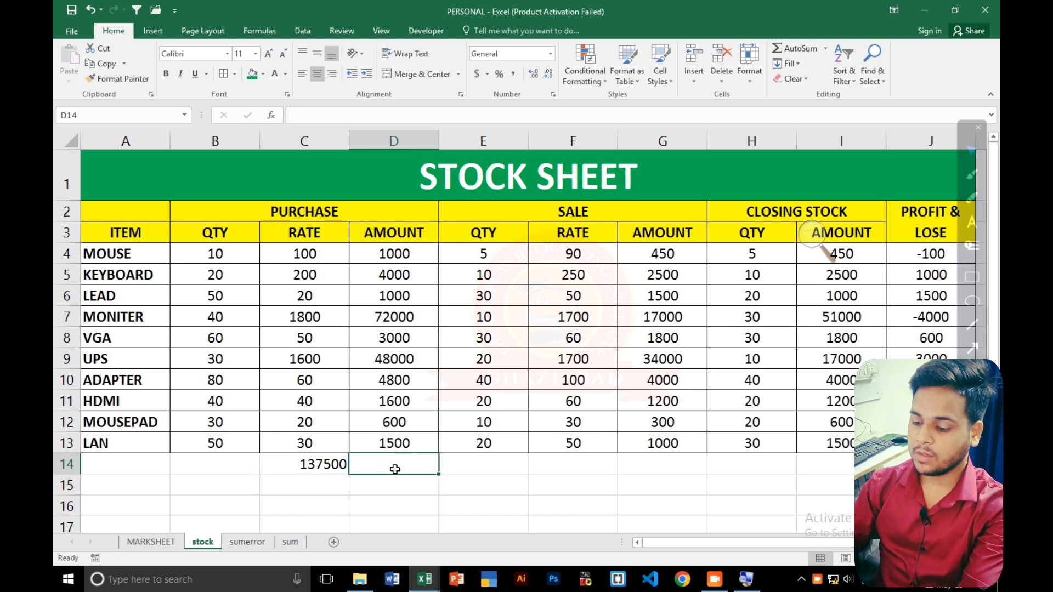
key(alt+equal)
key(Return)
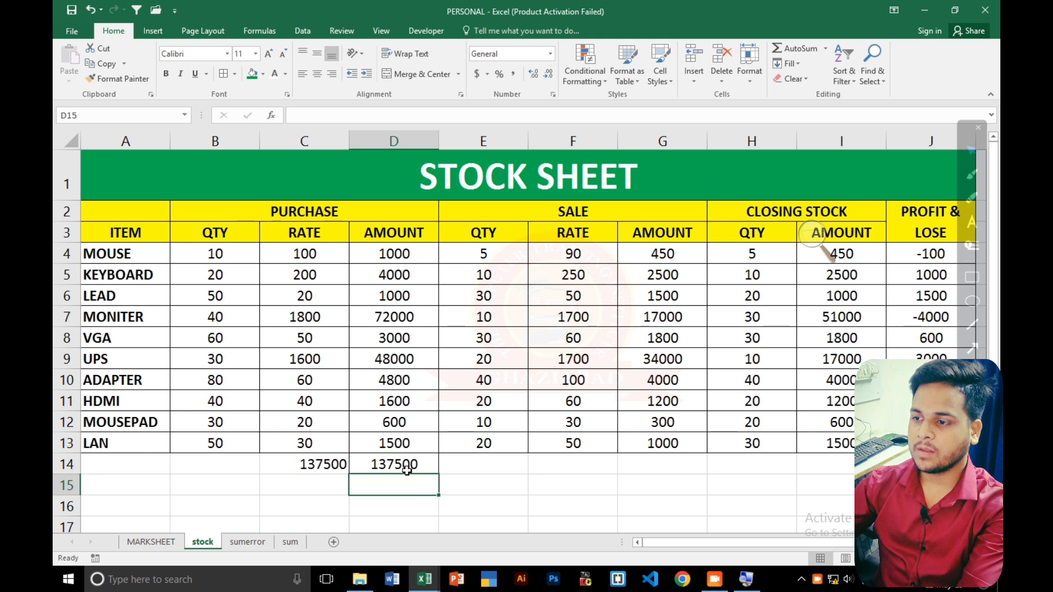
click(474, 468)
click(408, 467)
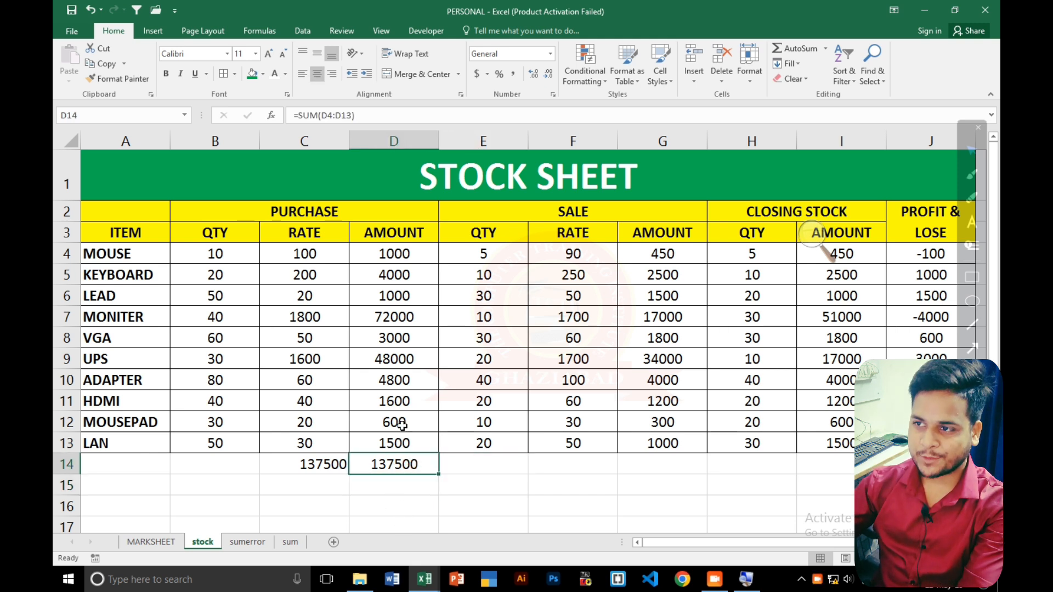
drag(303, 255, 301, 444)
click(304, 461)
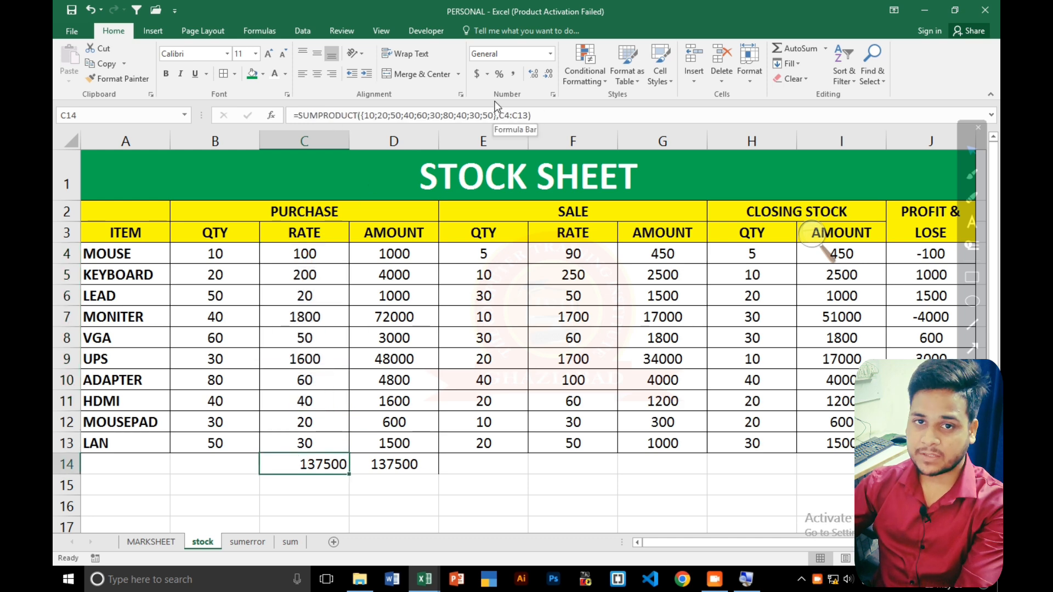
Return to the sum sheet and review the SUMIFS criteria, its formula in H18 and the list of four functions
click(290, 542)
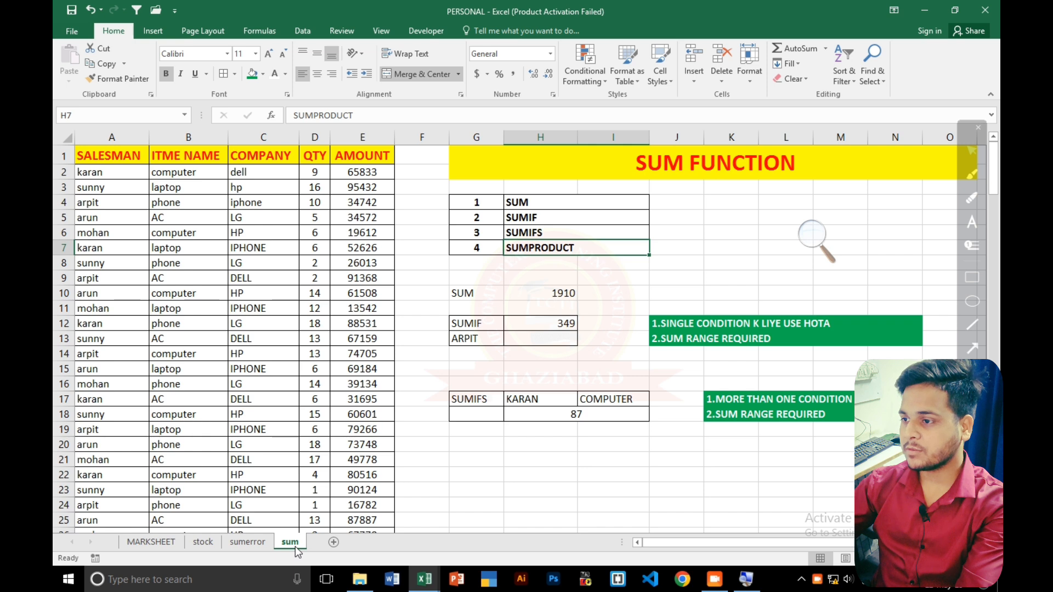
click(523, 461)
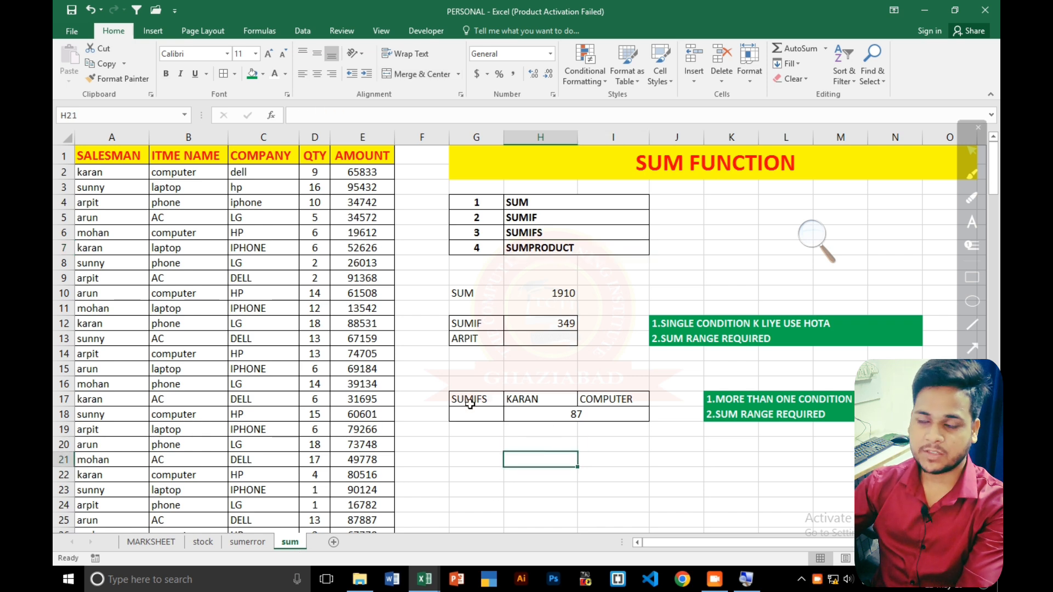
click(557, 400)
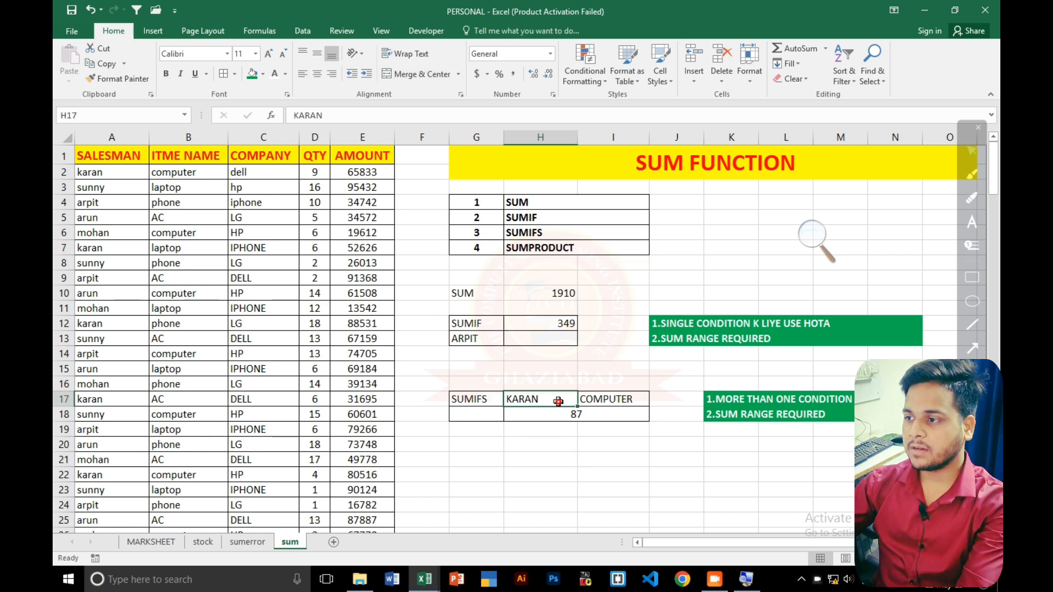
click(624, 401)
click(624, 416)
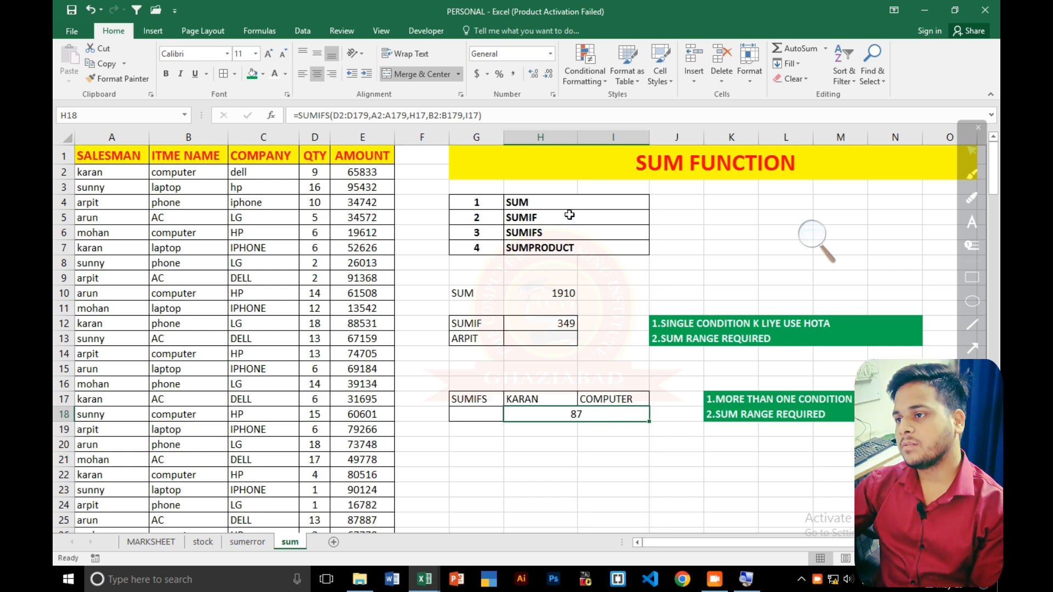
drag(557, 197, 556, 245)
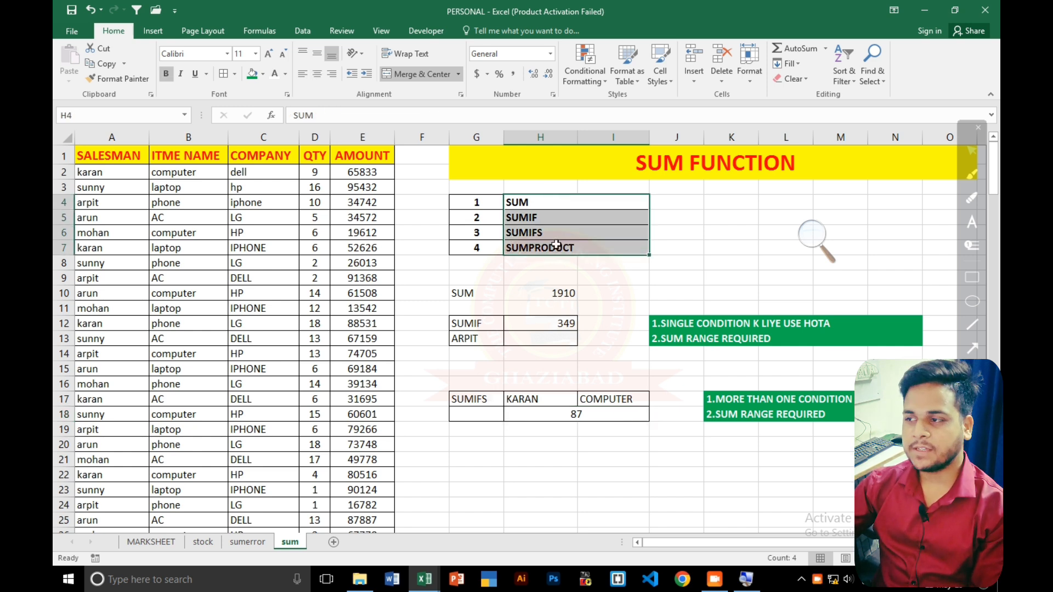
click(595, 478)
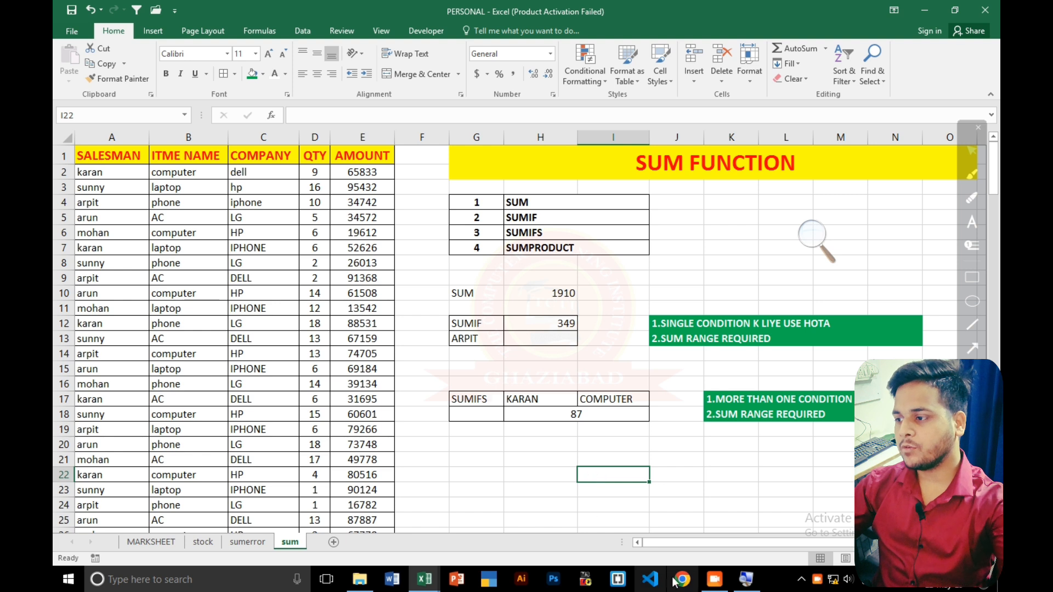
click(713, 584)
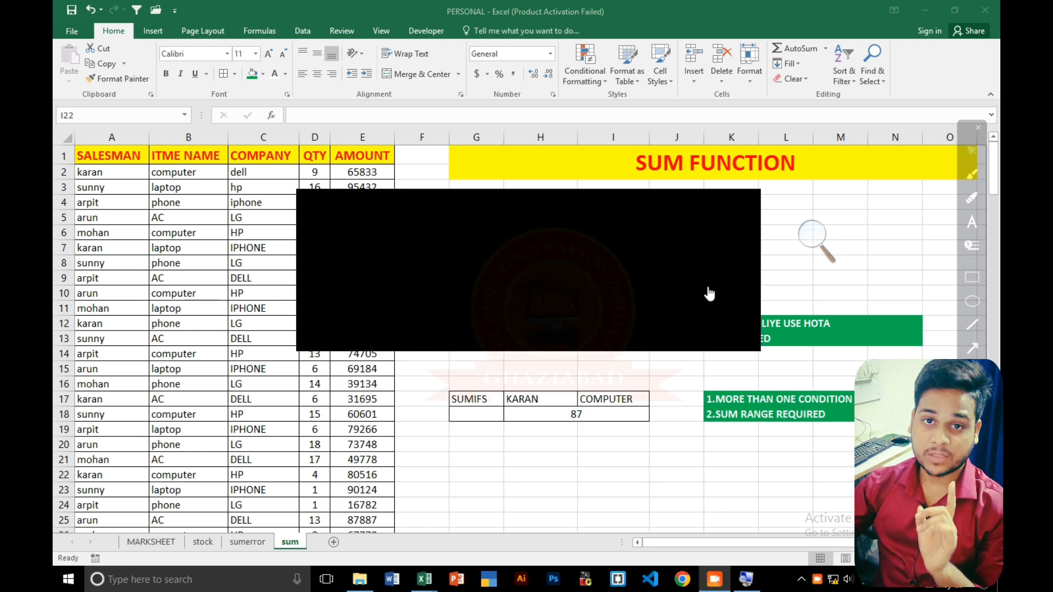